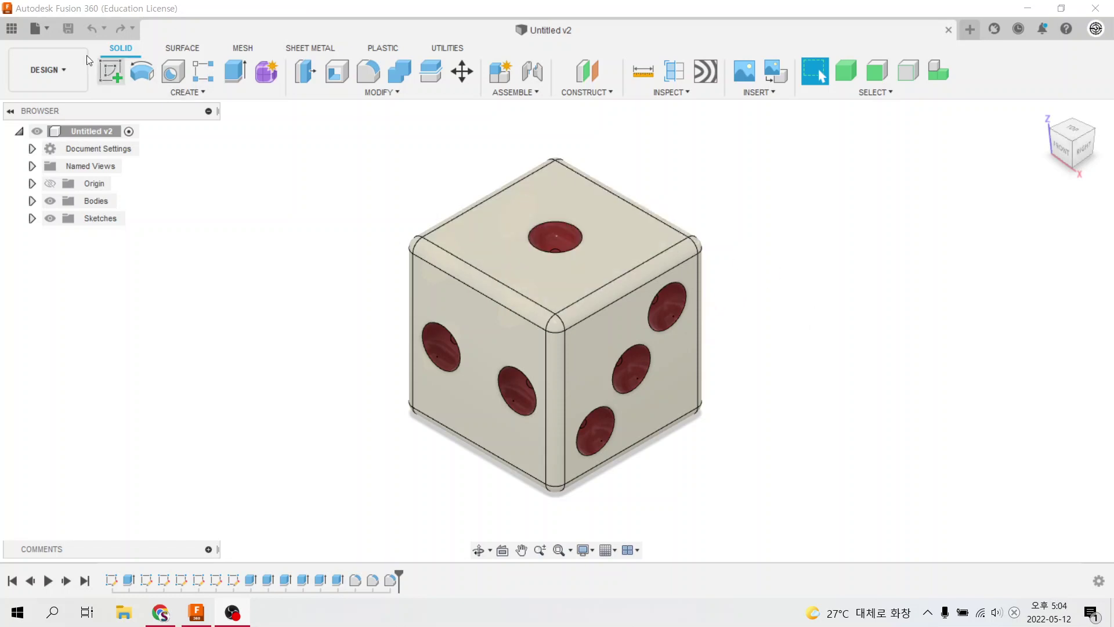
- Open the File menu over the finished die to reach the New Design option
left_click(47, 29)
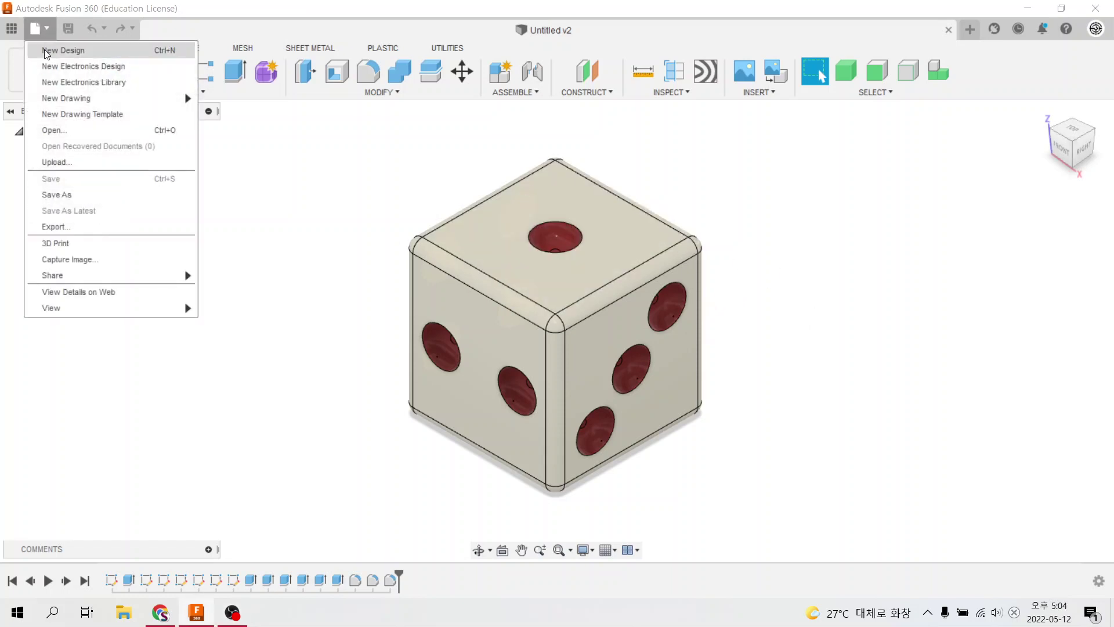
- In a new design, draw a center rectangle at the origin on the XY plane
left_click(45, 51)
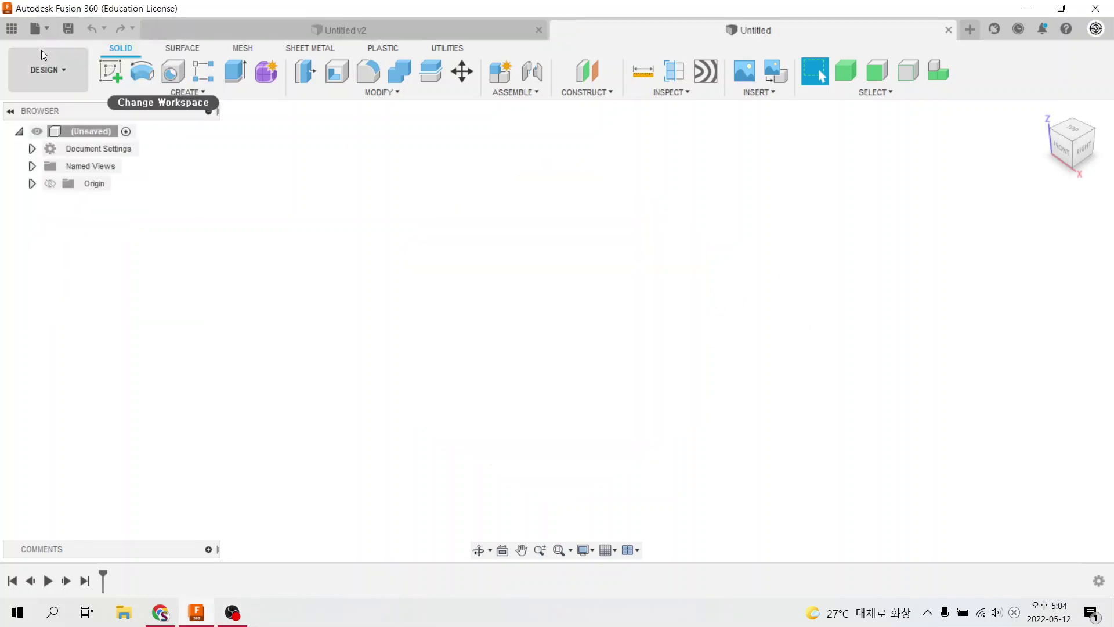
left_click(111, 74)
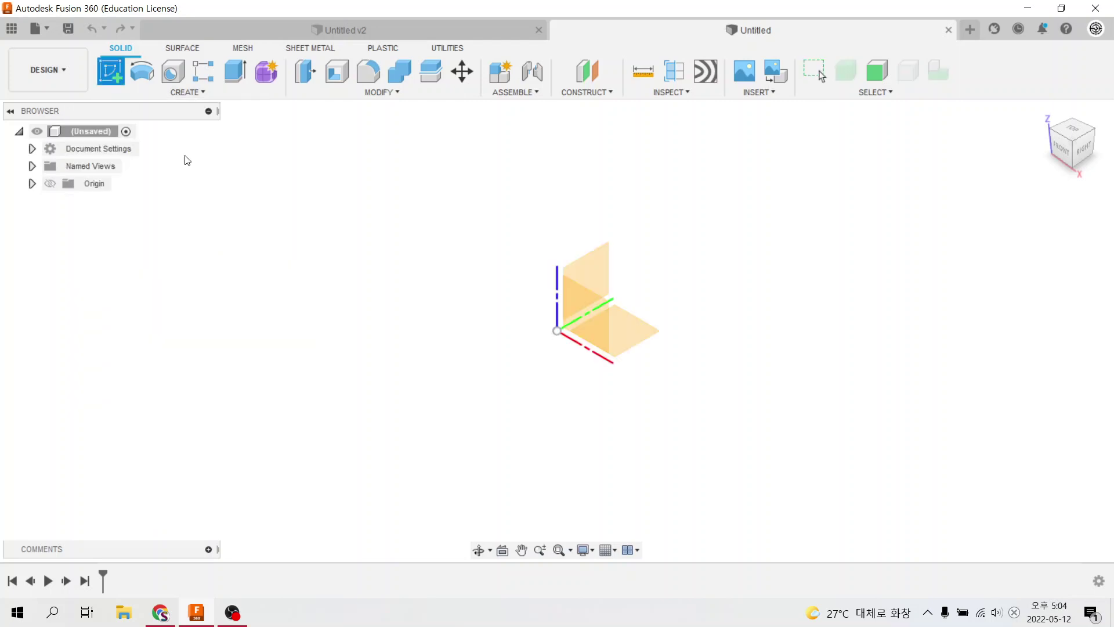
left_click(625, 330)
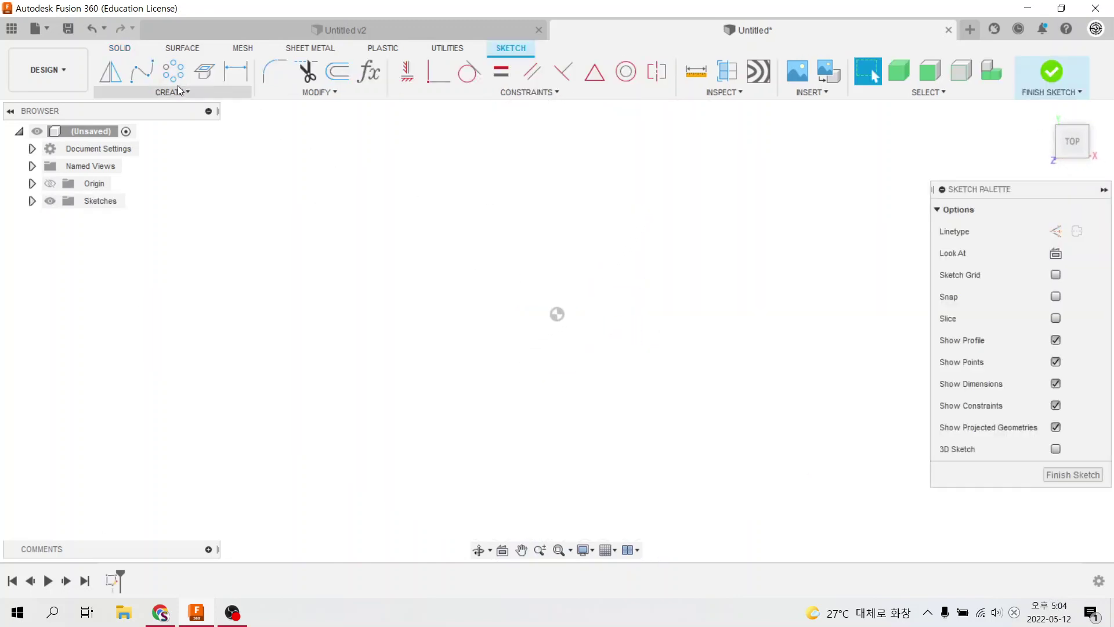
left_click(181, 92)
mouse_move(130, 124)
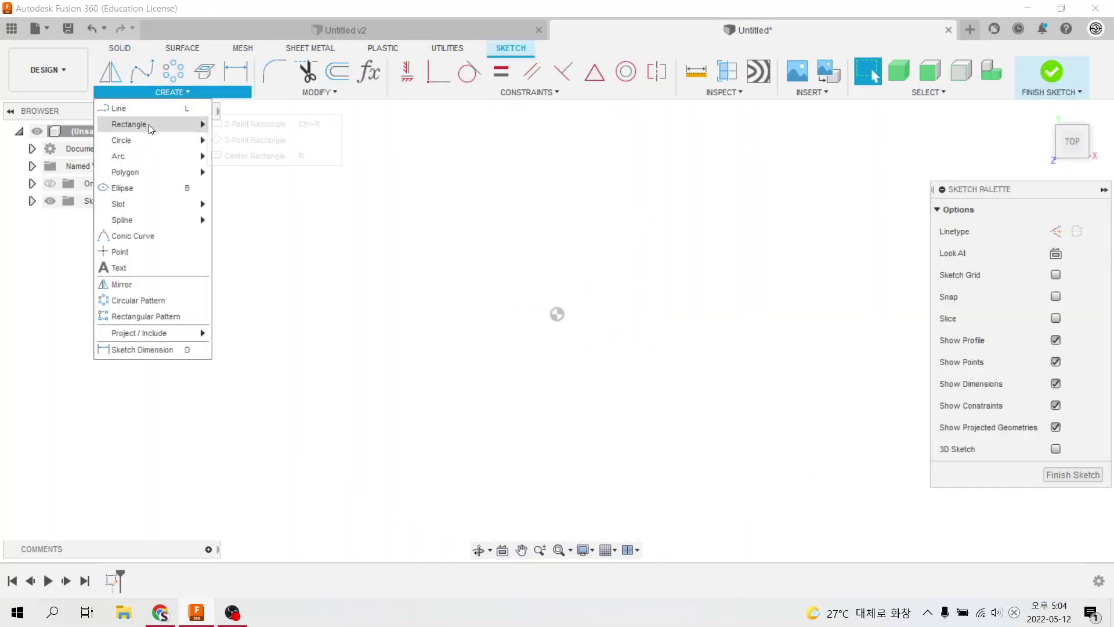
left_click(273, 155)
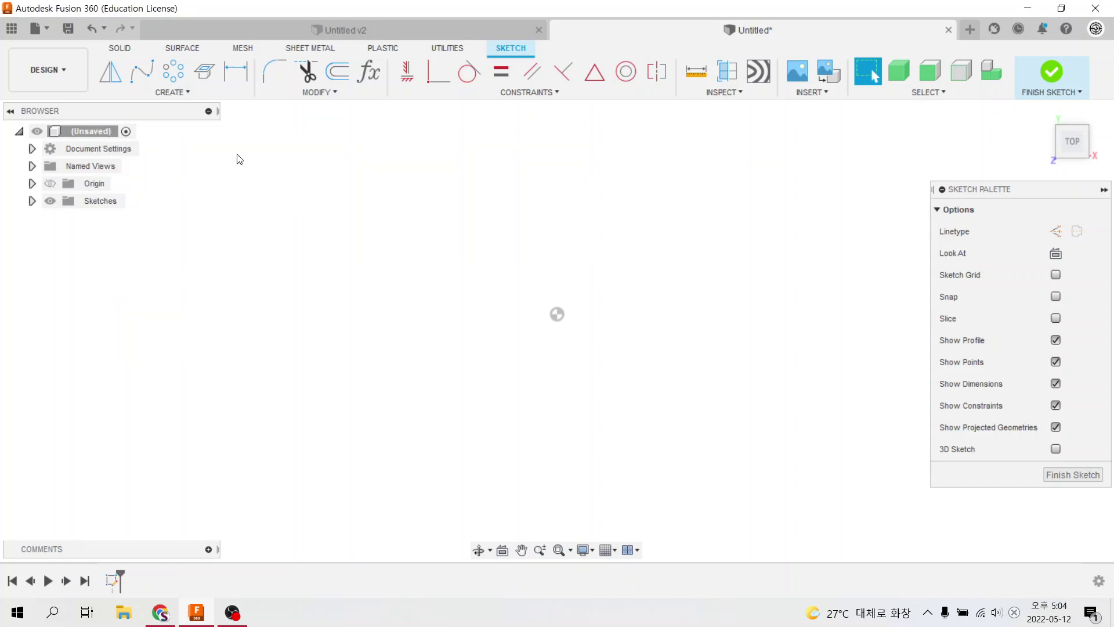
left_click(557, 314)
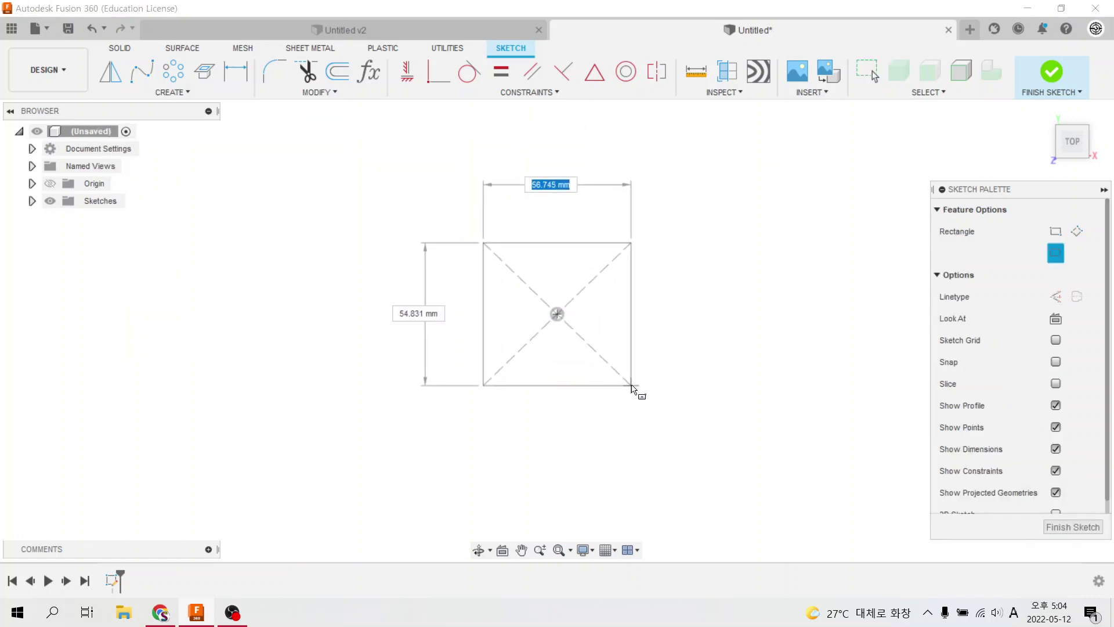
left_click(631, 385)
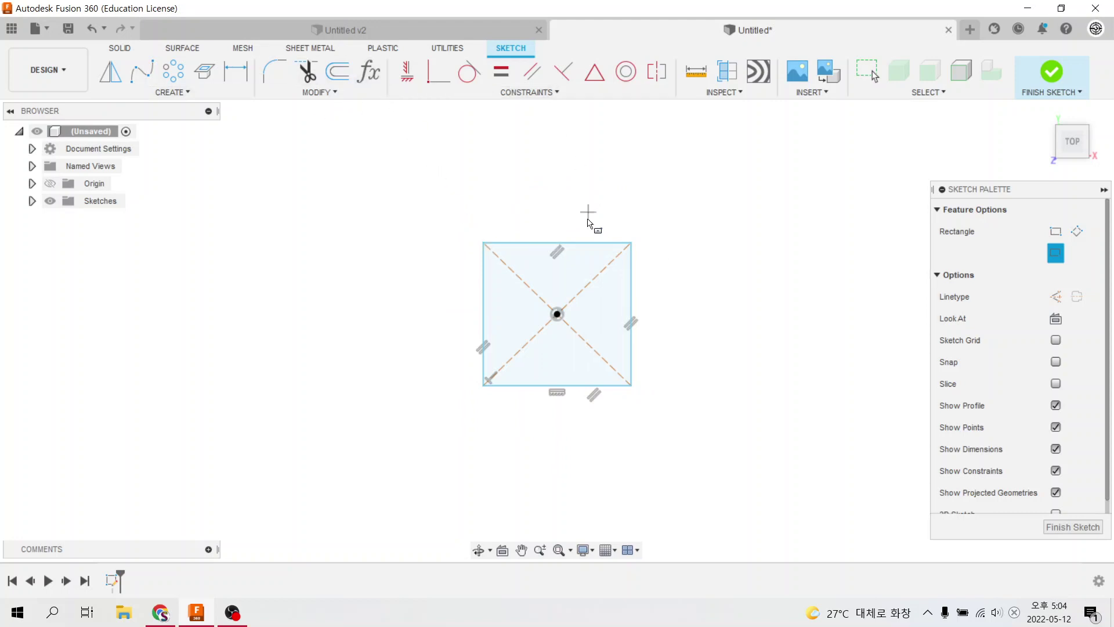
- Constrain the rectangle into a square and dimension its width to 24 mm
left_click(501, 71)
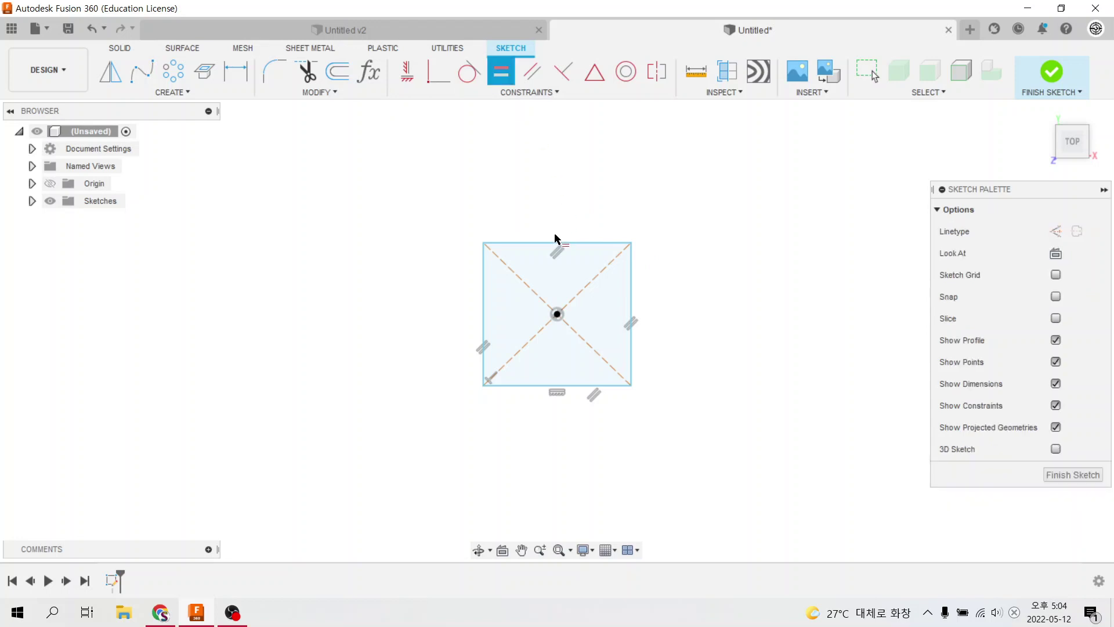
left_click(555, 243)
left_click(631, 291)
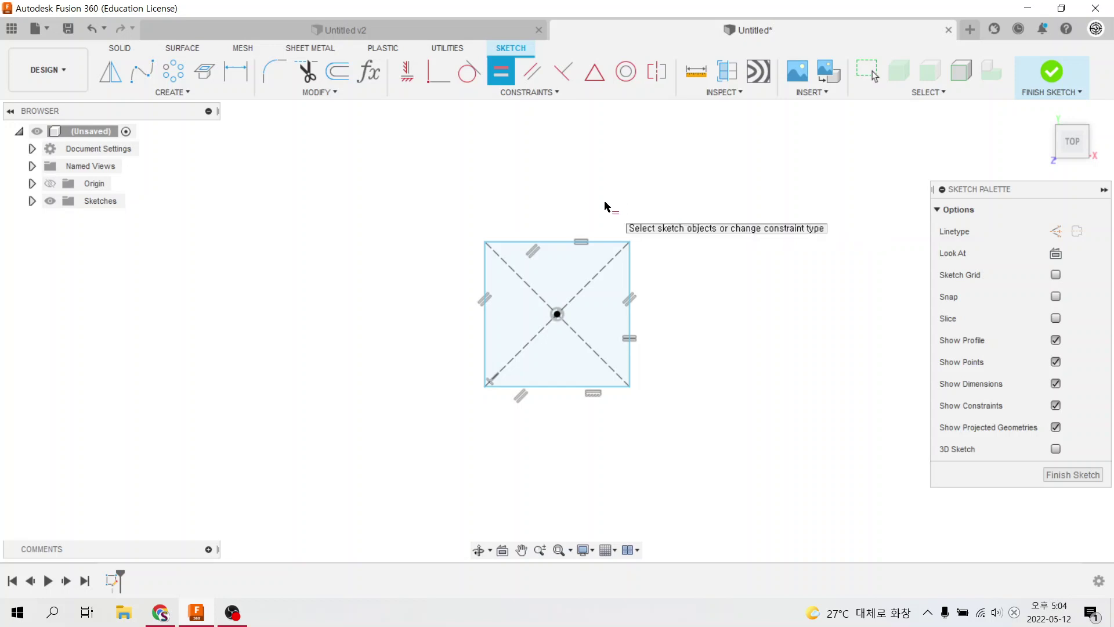
key("d")
left_click(558, 242)
left_click(581, 213)
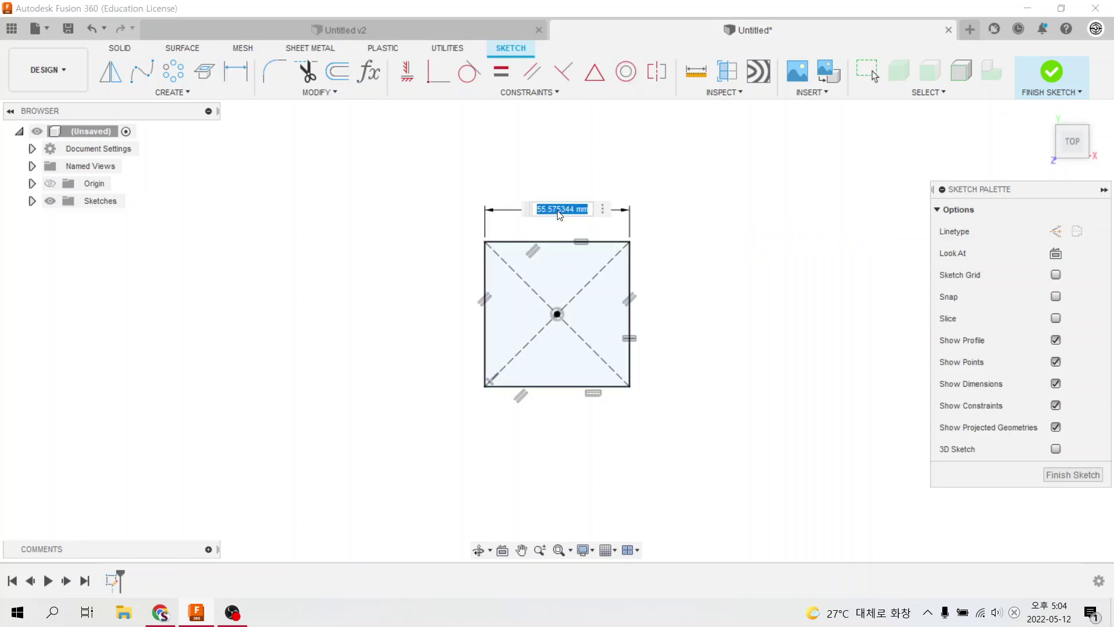
type("24")
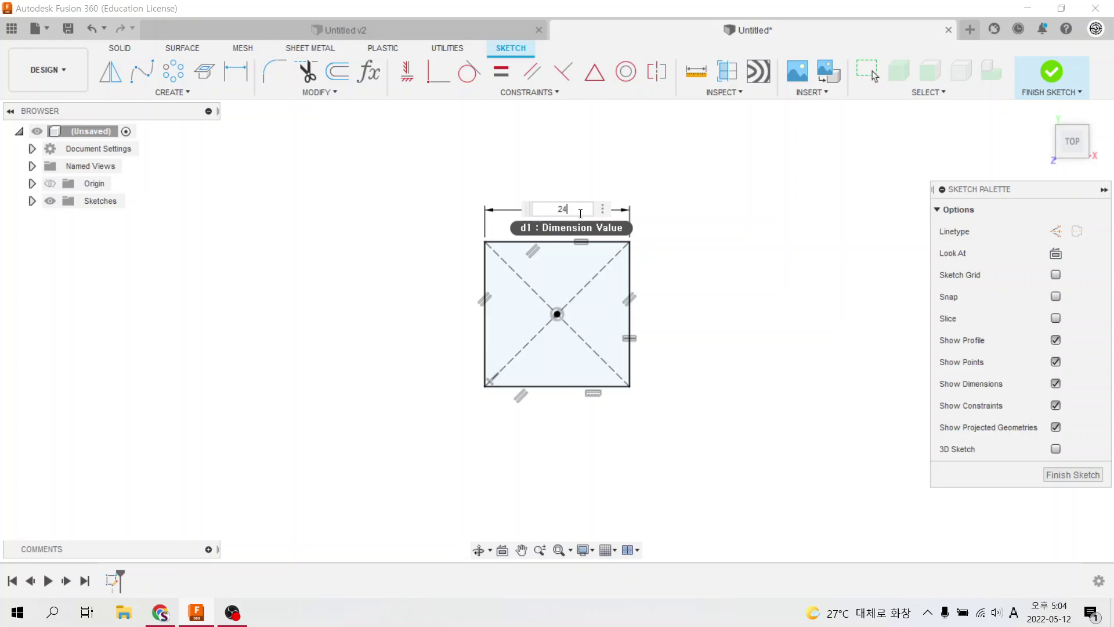
key("Return")
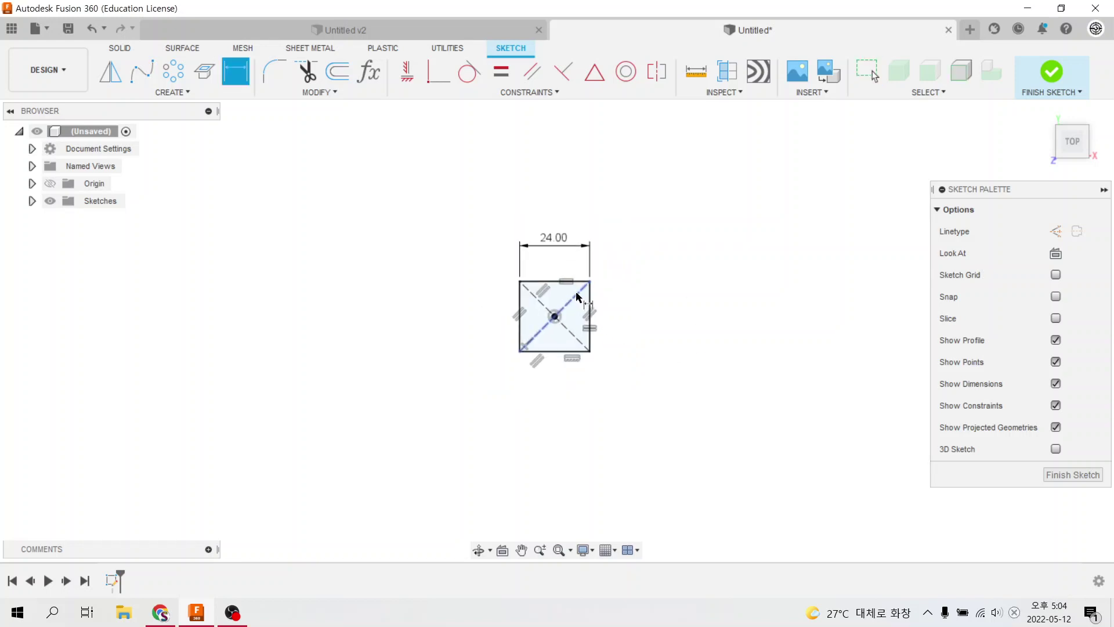
scroll(577, 297, "up", 2)
key("Escape")
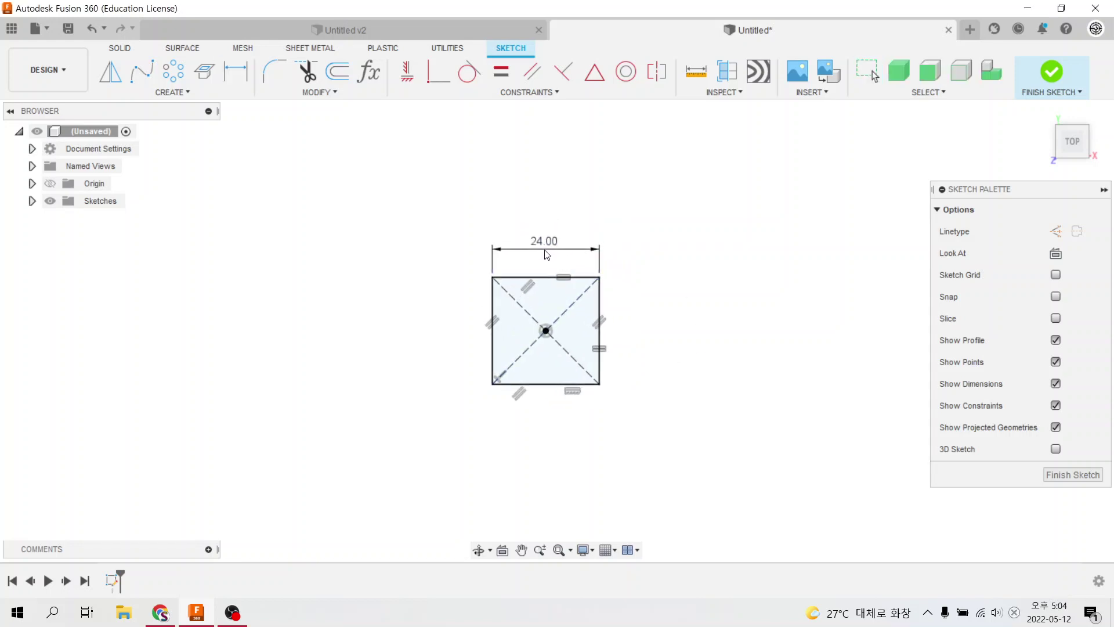
left_click_drag(547, 254, 549, 257)
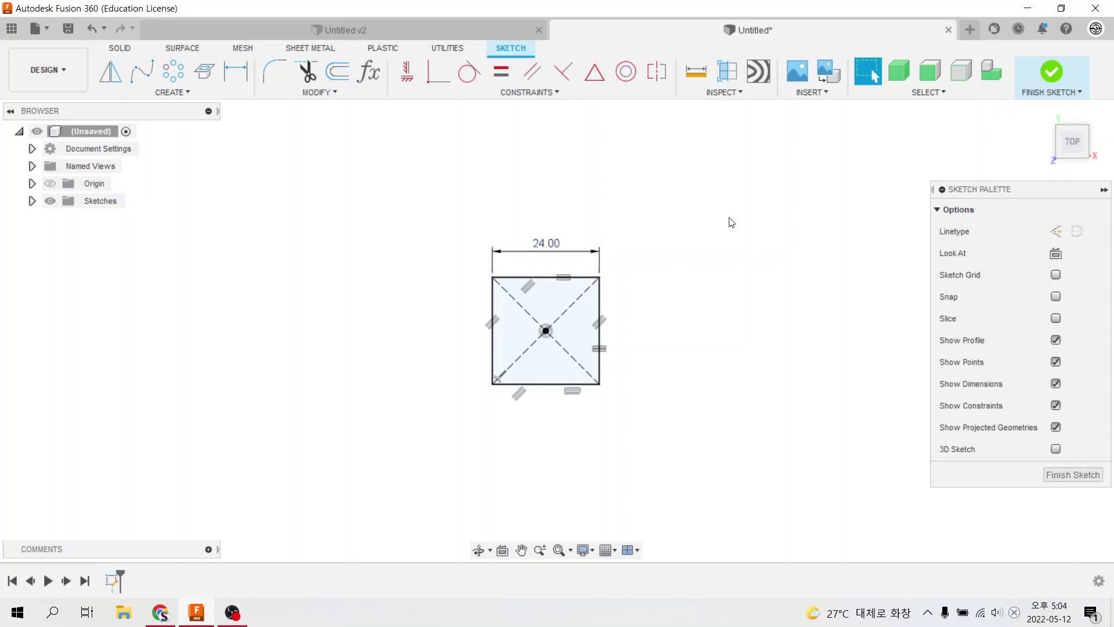
- Extrude the 24 mm square symmetrically, whole length d1, into a solid cube
left_click(1055, 71)
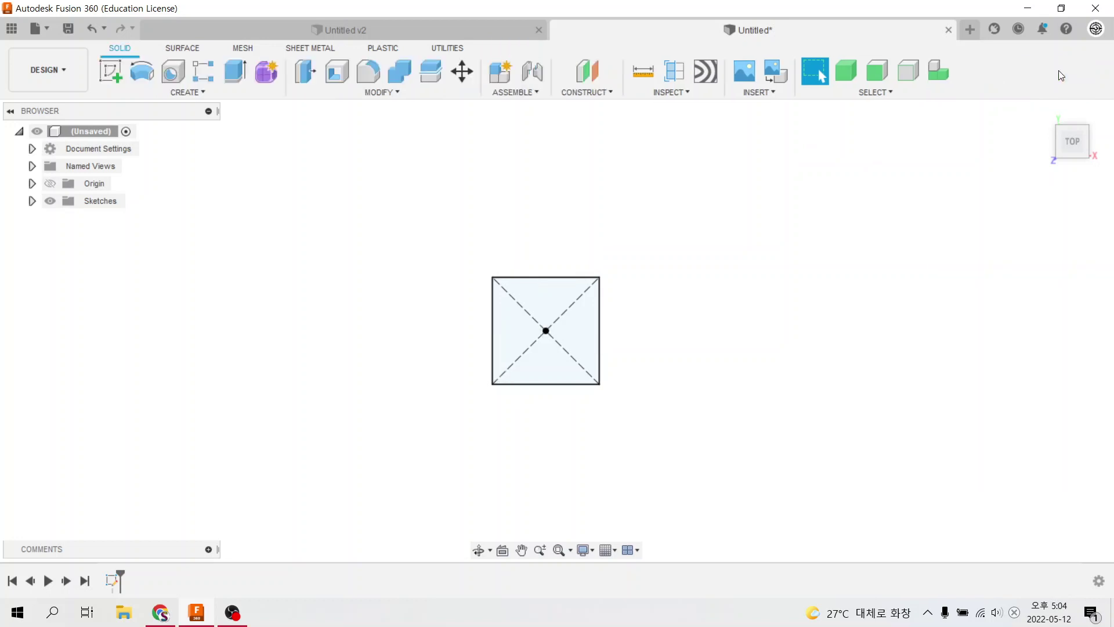
left_click(1042, 111)
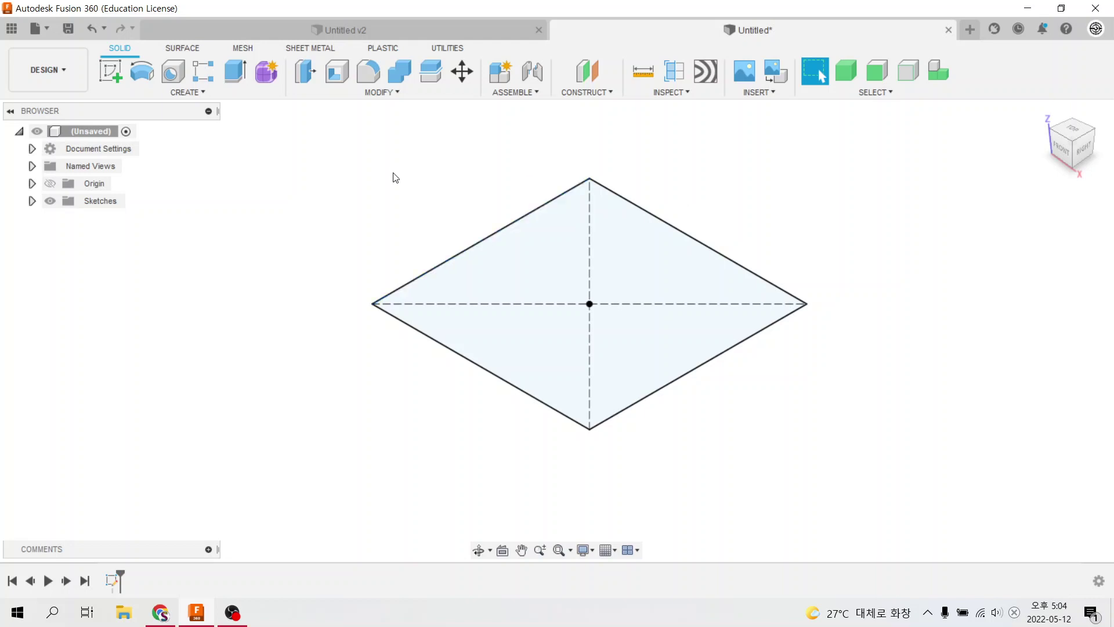
left_click(187, 93)
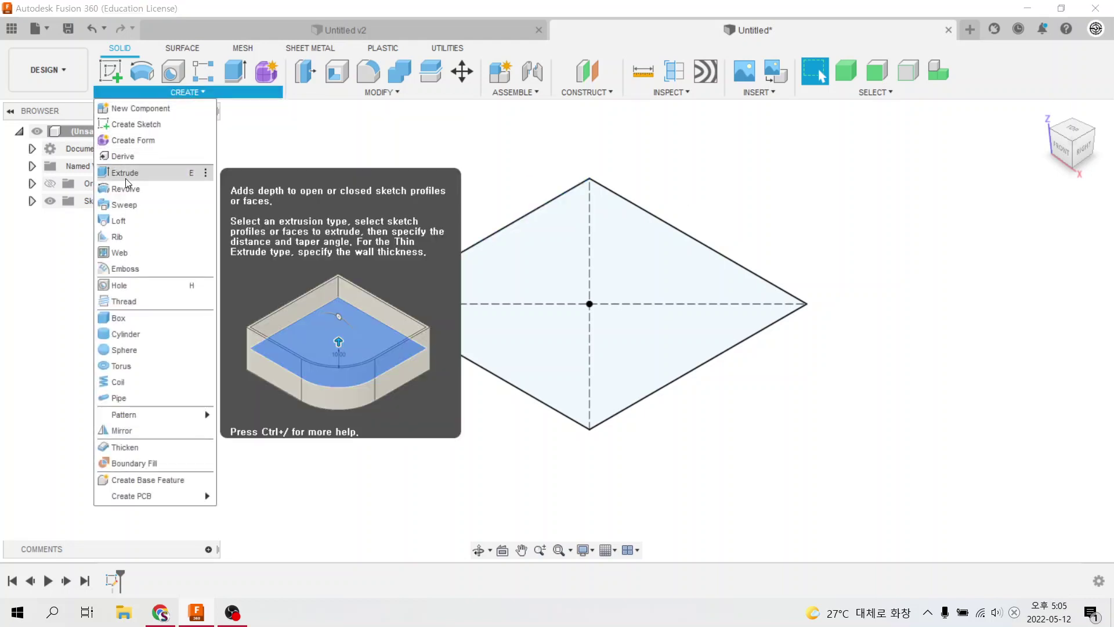
left_click(124, 174)
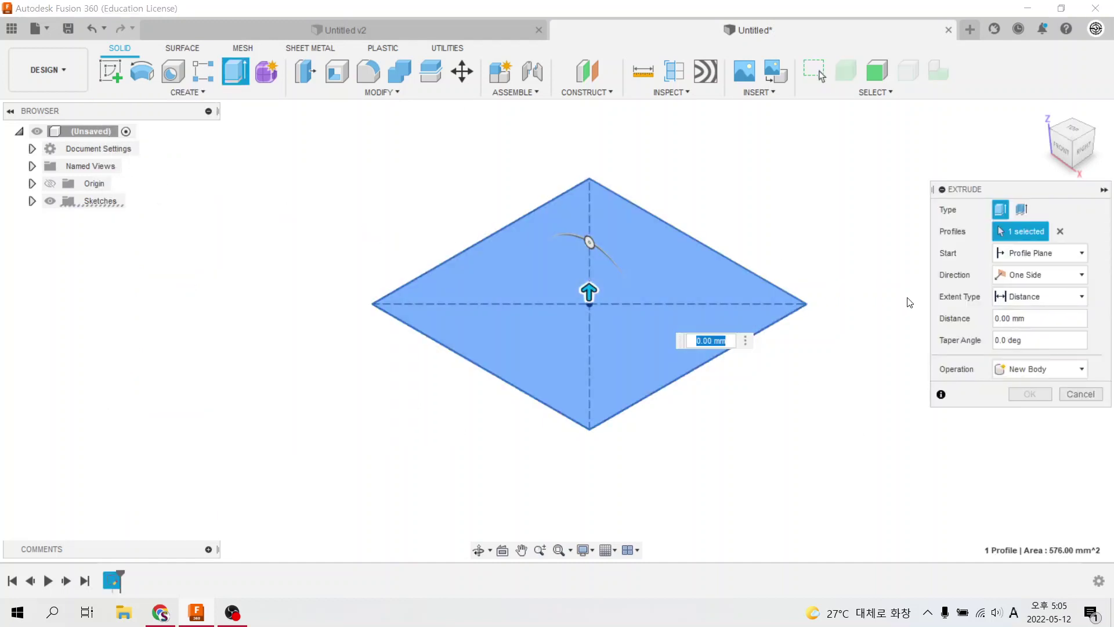
left_click(1027, 275)
left_click(1018, 325)
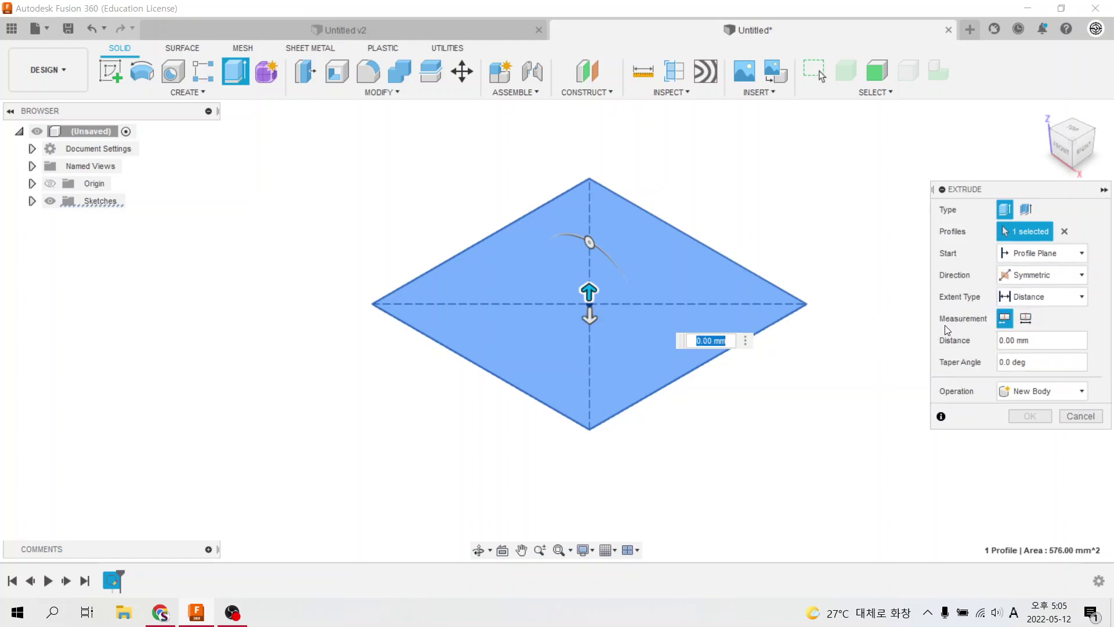
left_click(1026, 319)
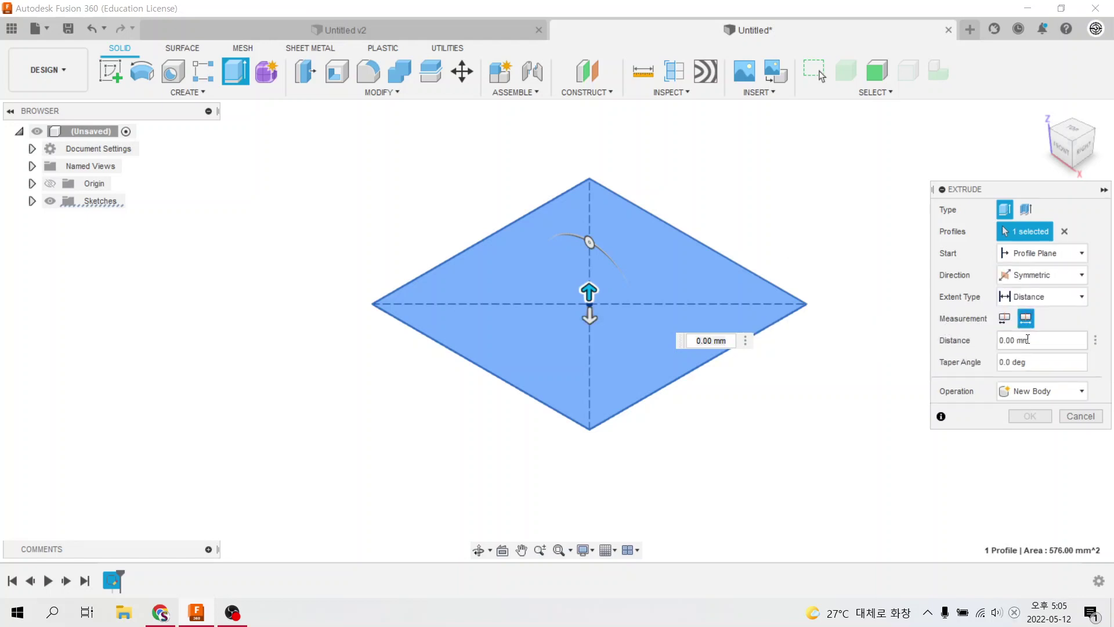
left_click(1025, 340)
type("d1")
key("Return")
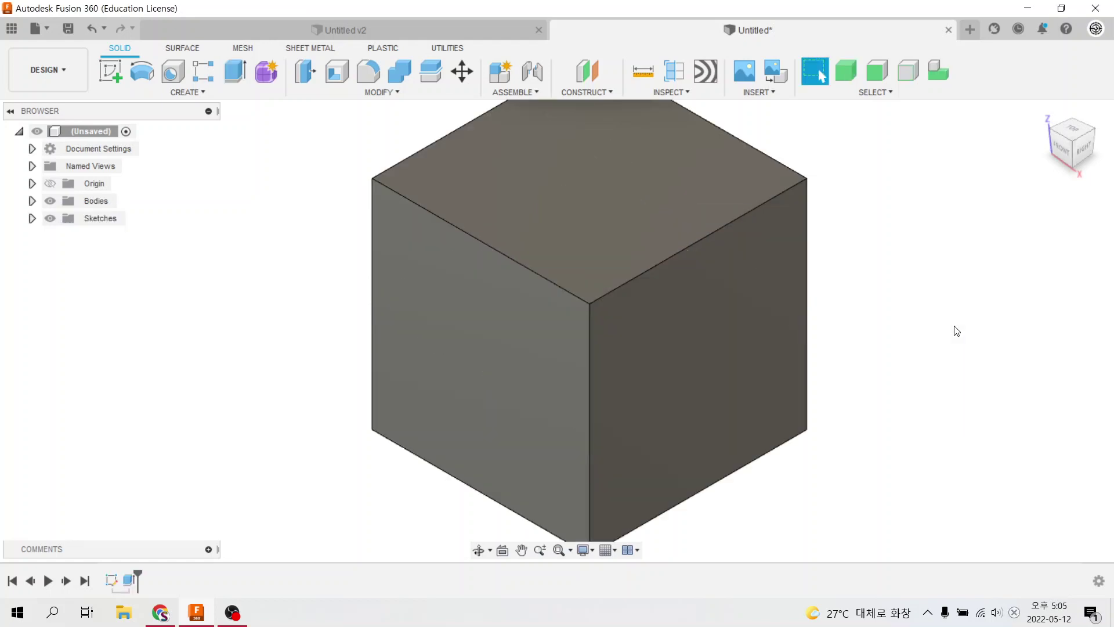
scroll(573, 401, "down", 1)
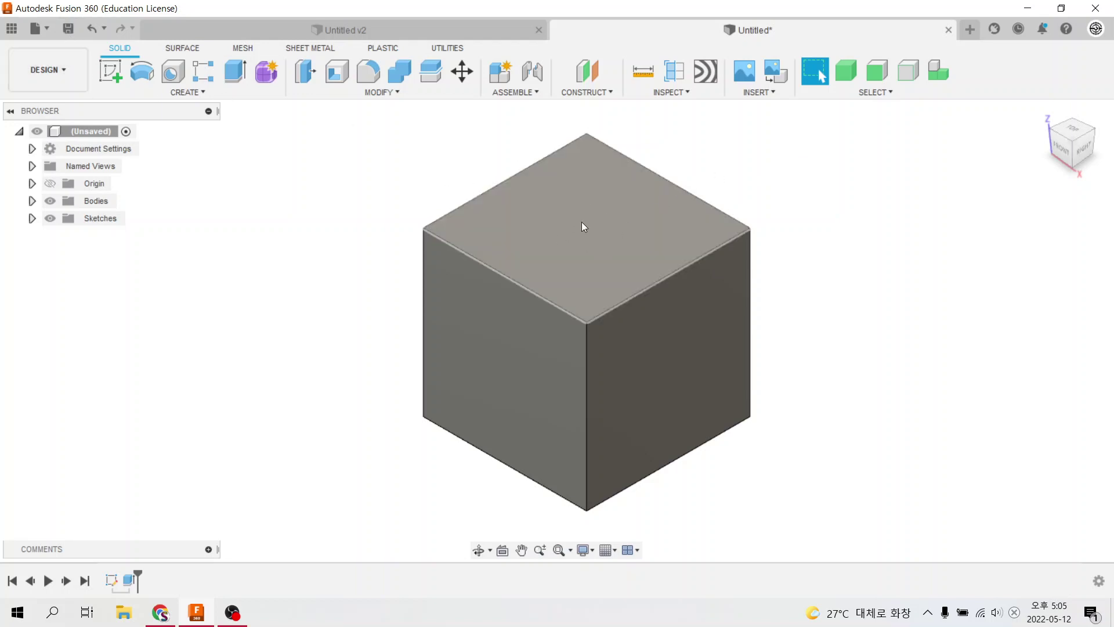
- Sketch a circle centred on the cube's top face
left_click(113, 74)
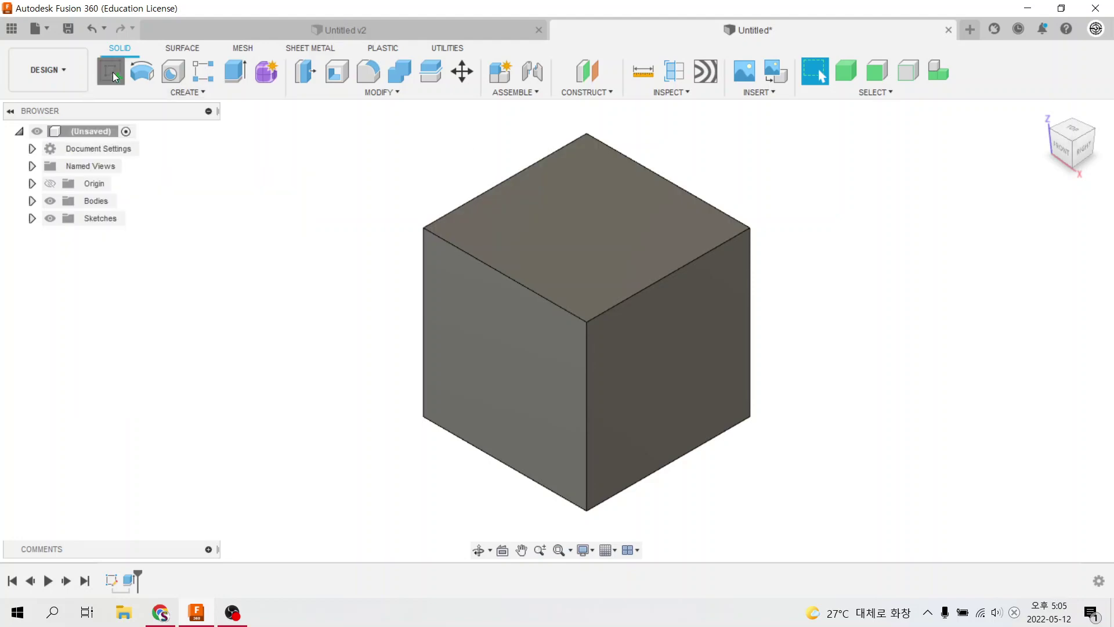
left_click(589, 228)
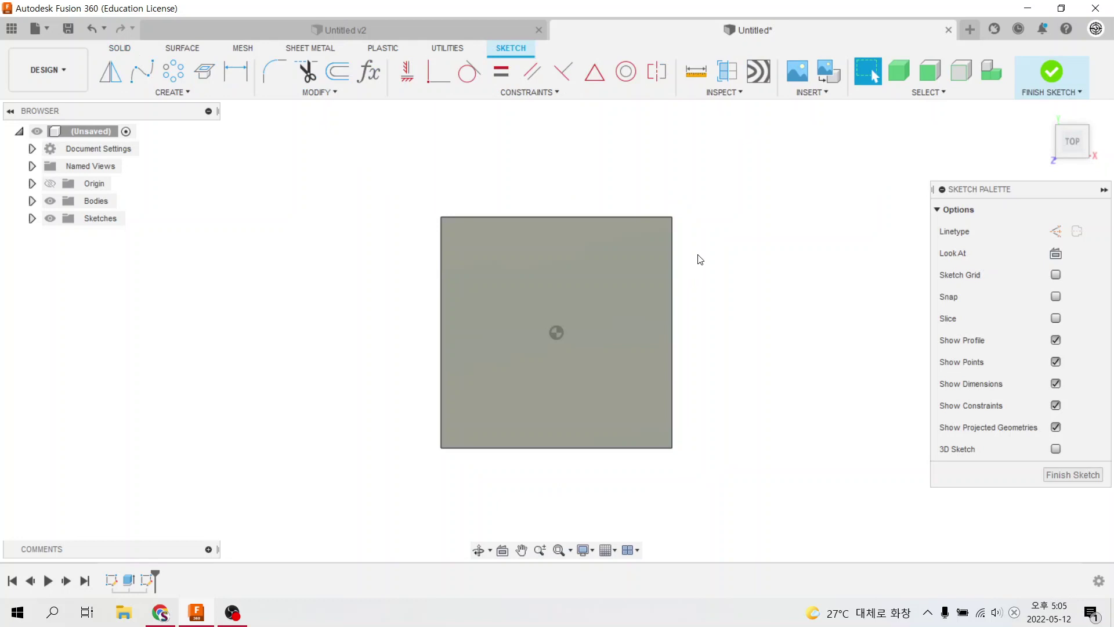
key("c")
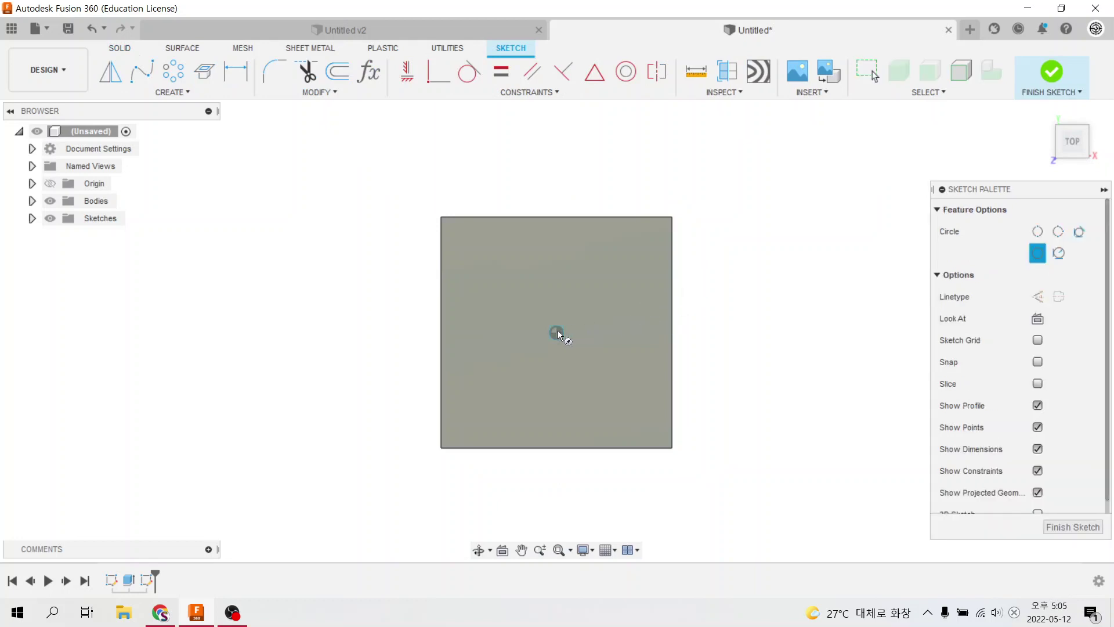
left_click(556, 332)
left_click(578, 354)
- Dimension the circle's diameter as d1/4 (6 mm) and finish the sketch
key("d")
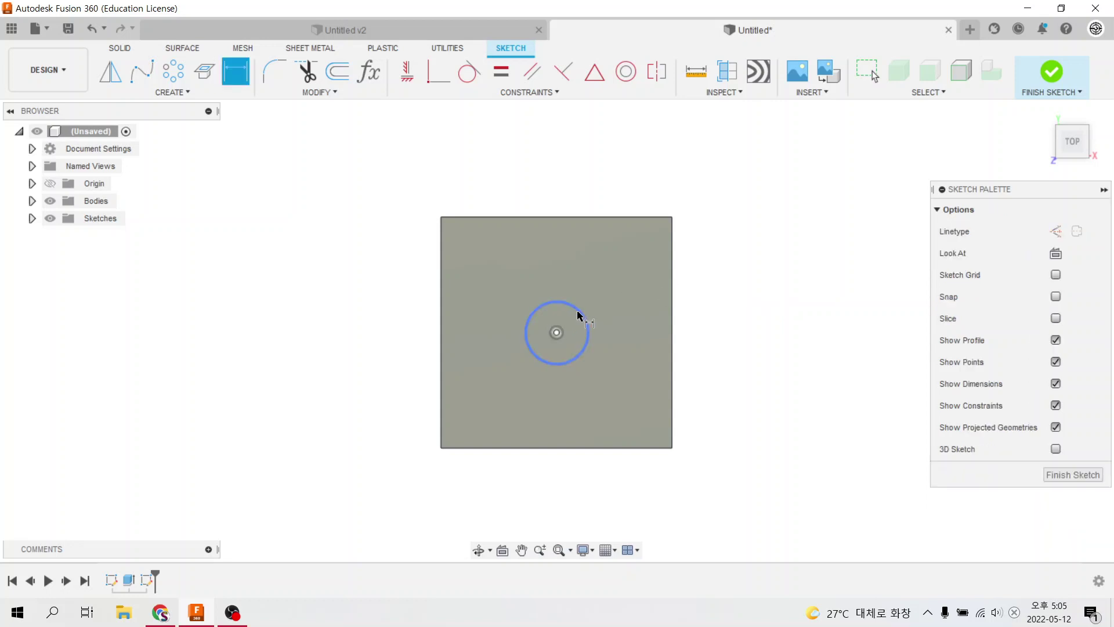
left_click(580, 311)
left_click(597, 288)
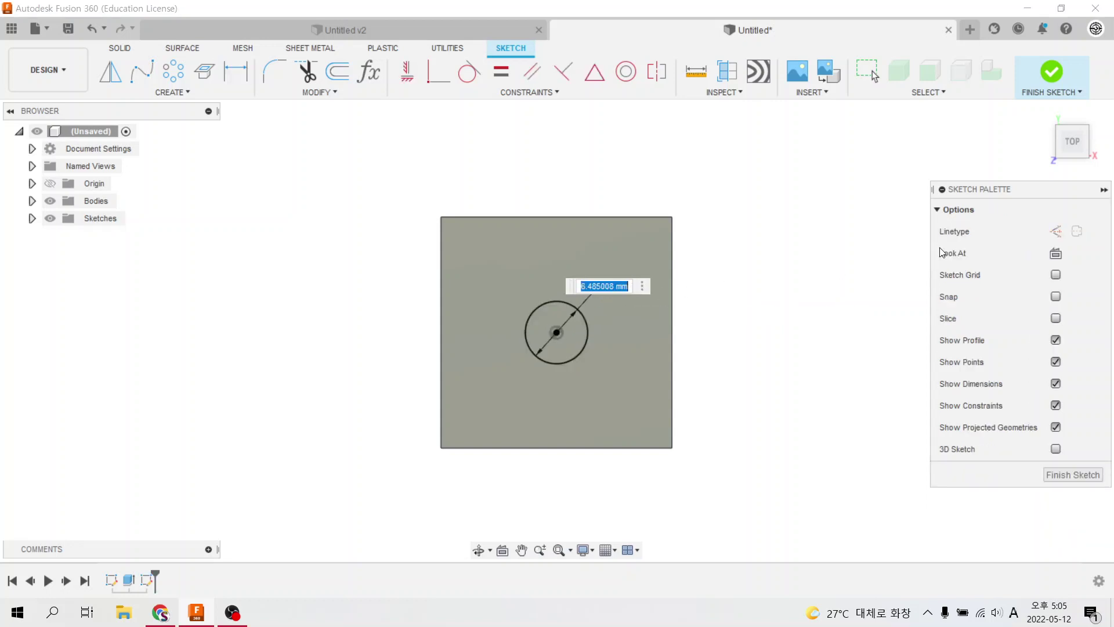
type("d1")
type("/")
type("2")
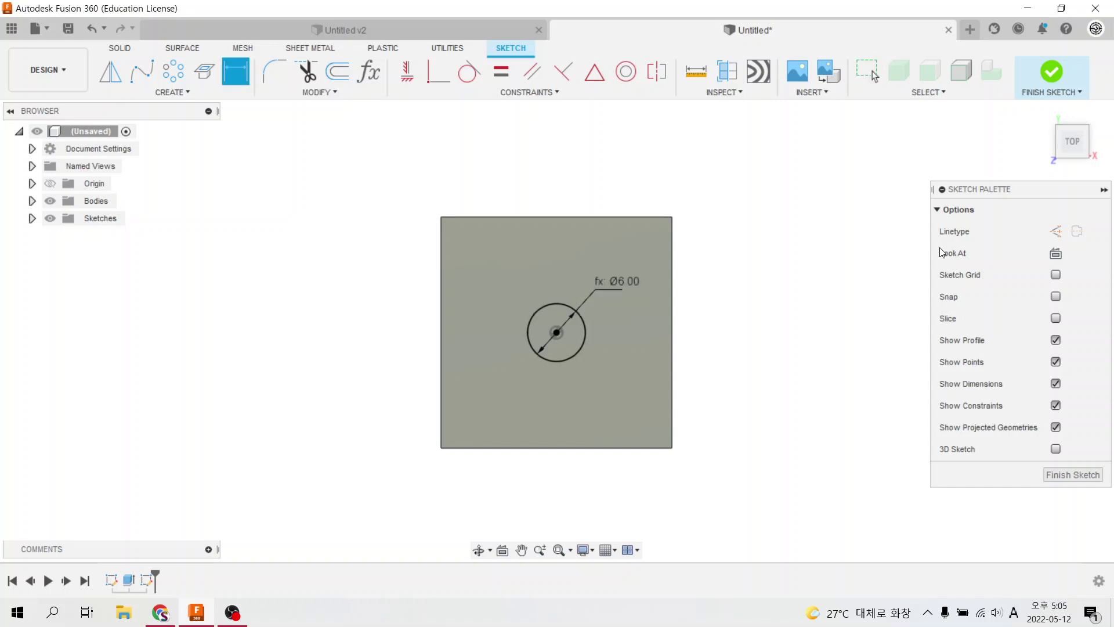
key("Return")
mouse_move(604, 298)
left_mouse_down()
mouse_move(625, 295)
mouse_move(592, 306)
left_mouse_up()
key("d")
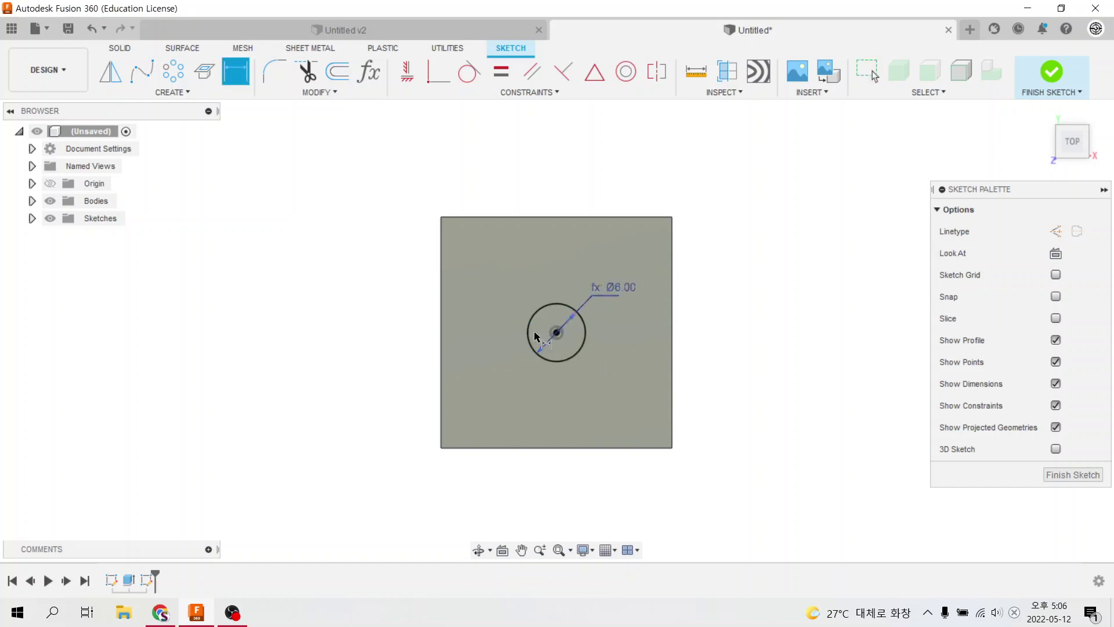
mouse_move(562, 329)
left_click(1071, 473)
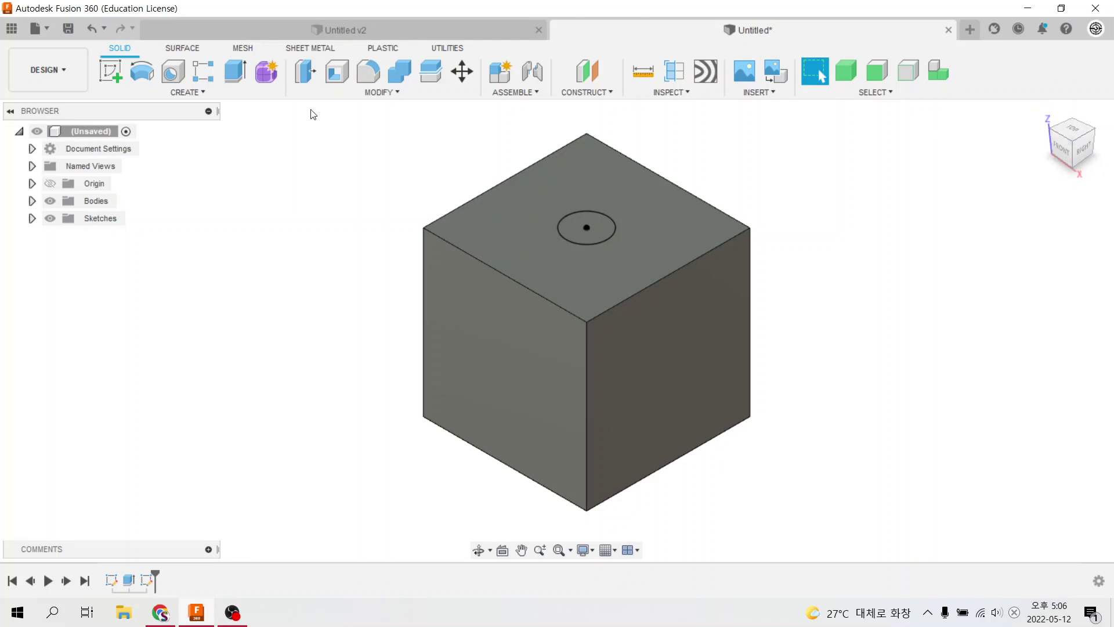
- Cut the 6 mm circle into the top face as a recess d4/3 deep
left_click(236, 71)
left_click(600, 221)
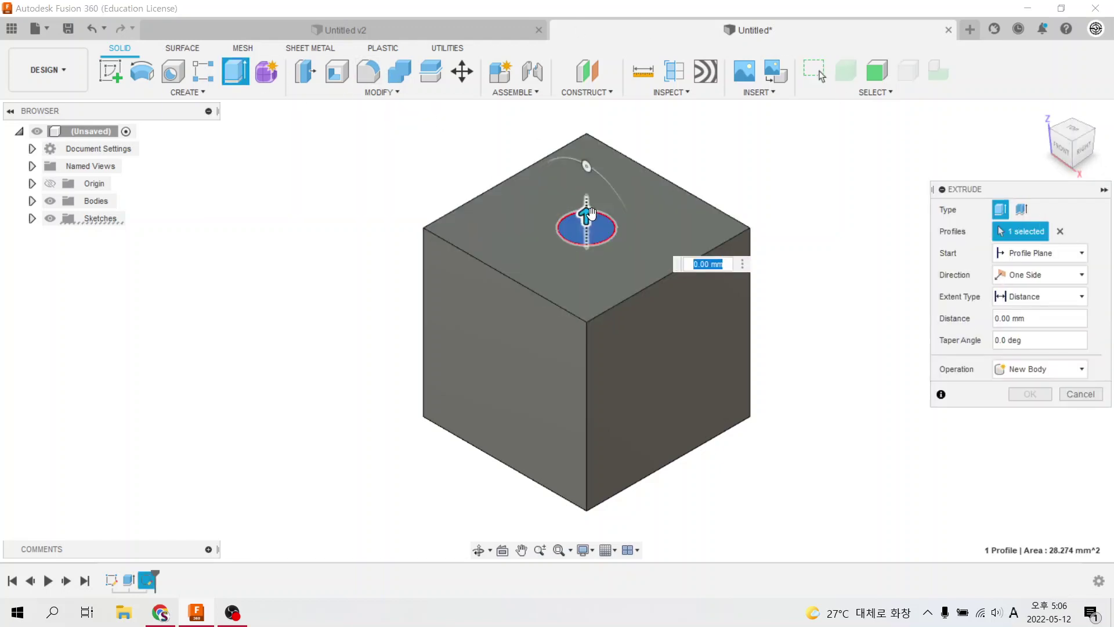
left_click_drag(585, 203, 583, 210)
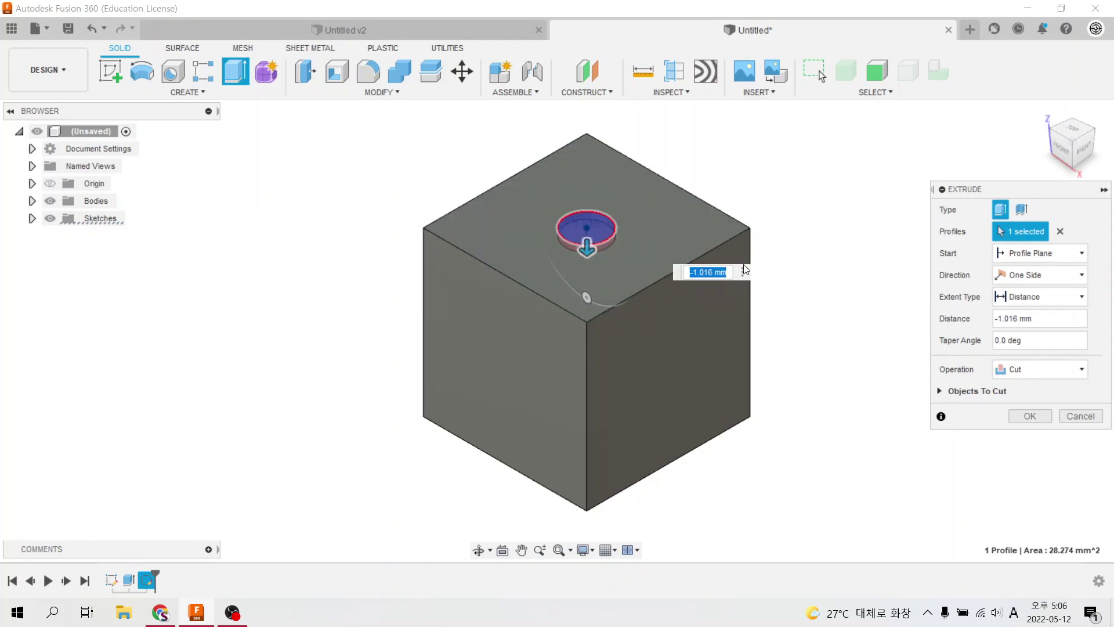
type("d4")
type("/3")
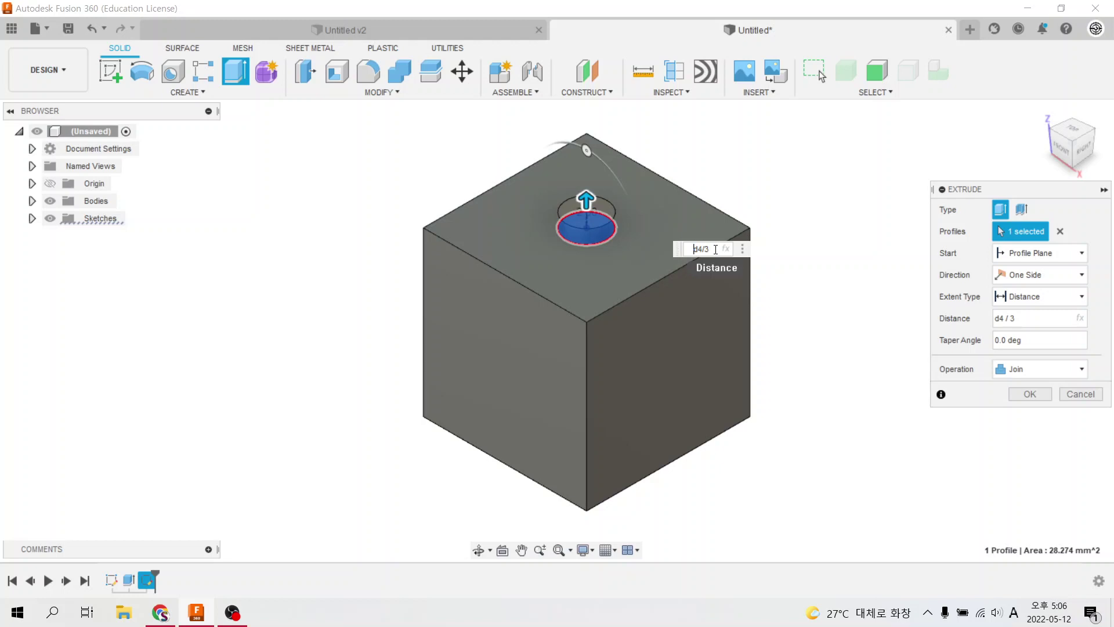
type("-")
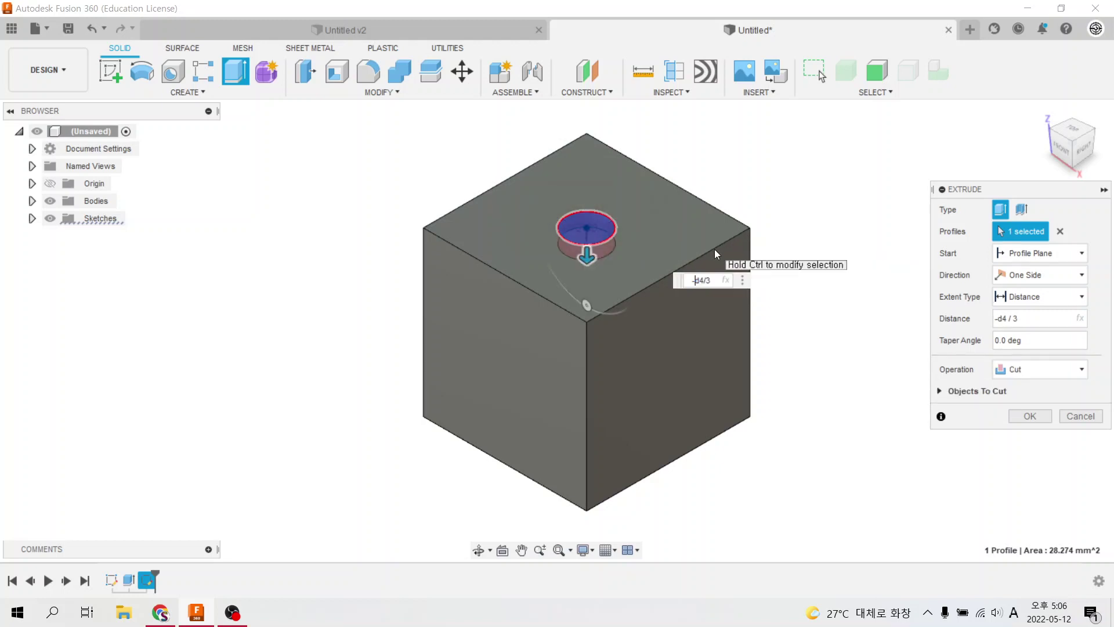
key("Return")
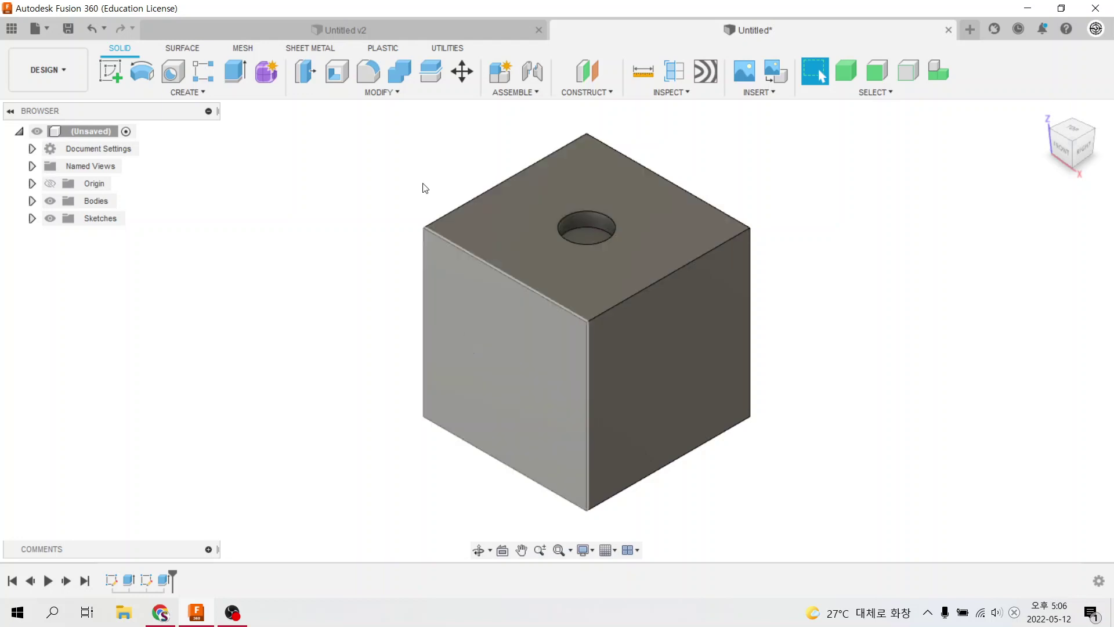
- On the front face, draw a horizontal line and make it construction geometry
left_click(110, 71)
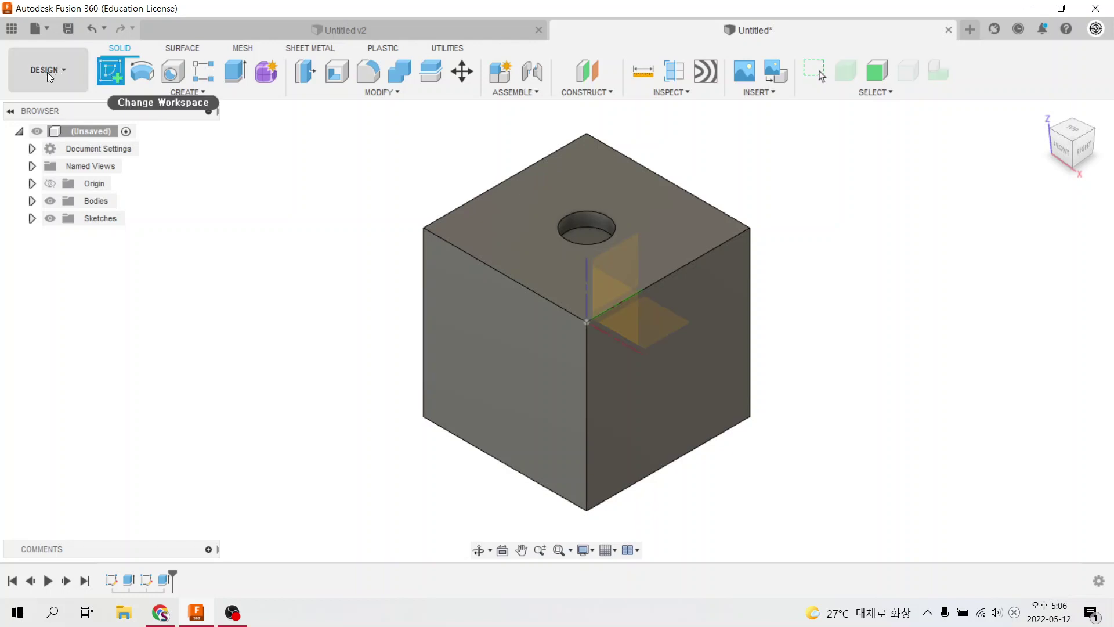
left_click(506, 349)
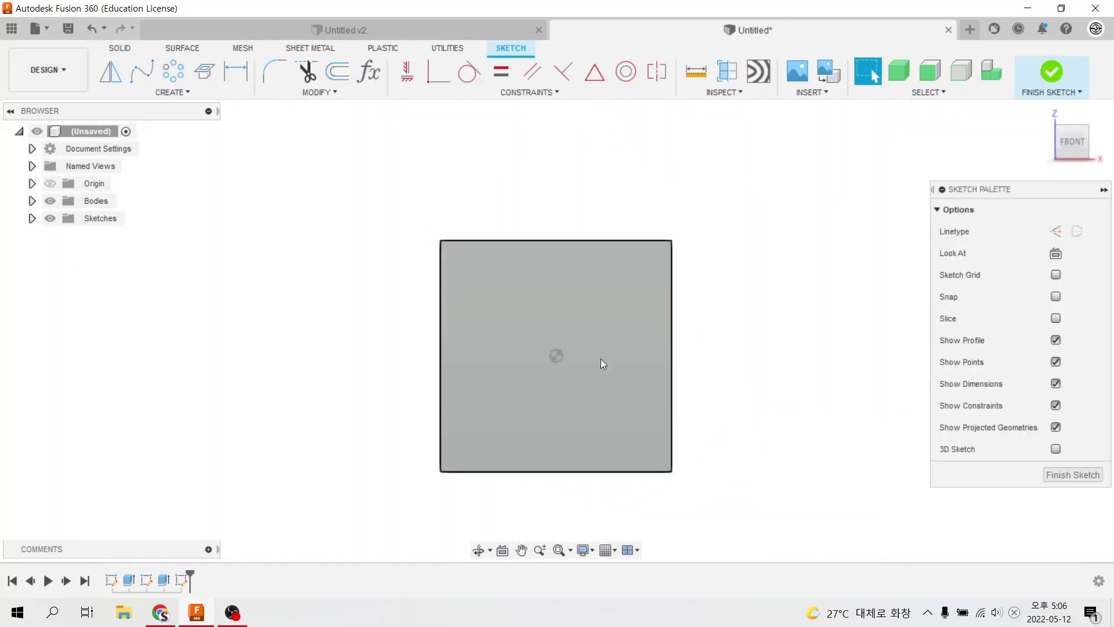
left_click(173, 92)
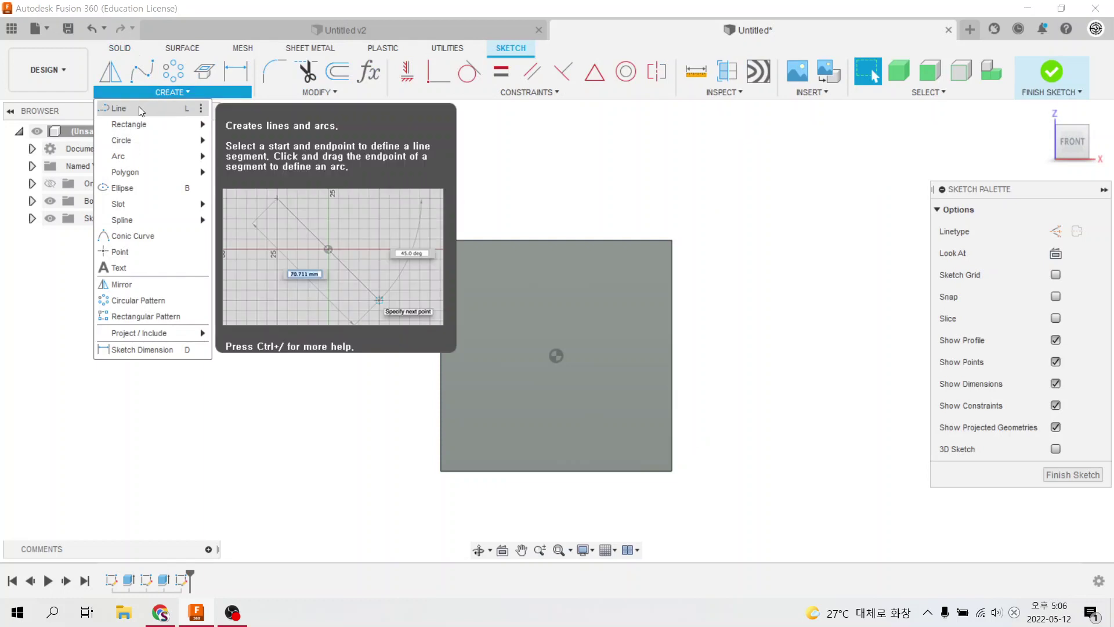
left_click(139, 106)
left_click(502, 321)
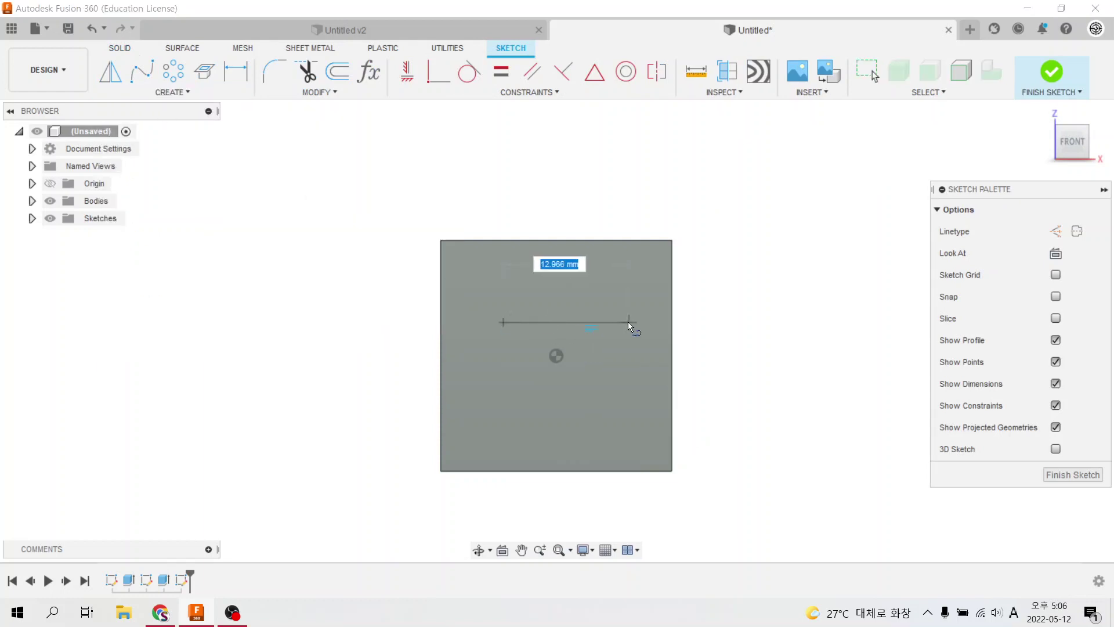
left_click(628, 322)
key("Escape")
left_click(569, 323)
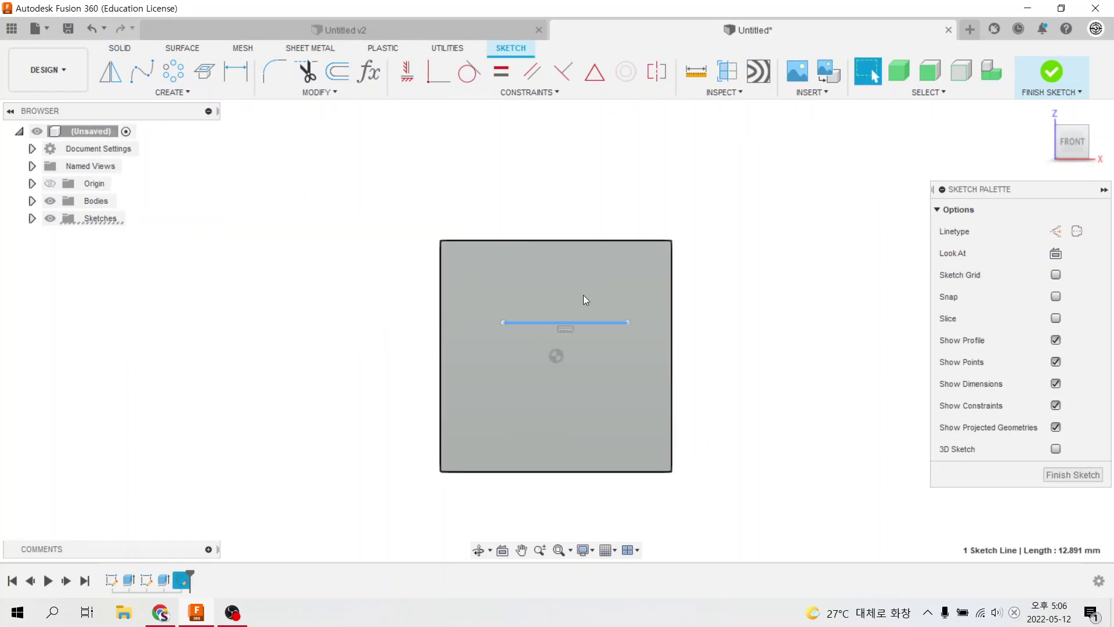
left_click(1056, 231)
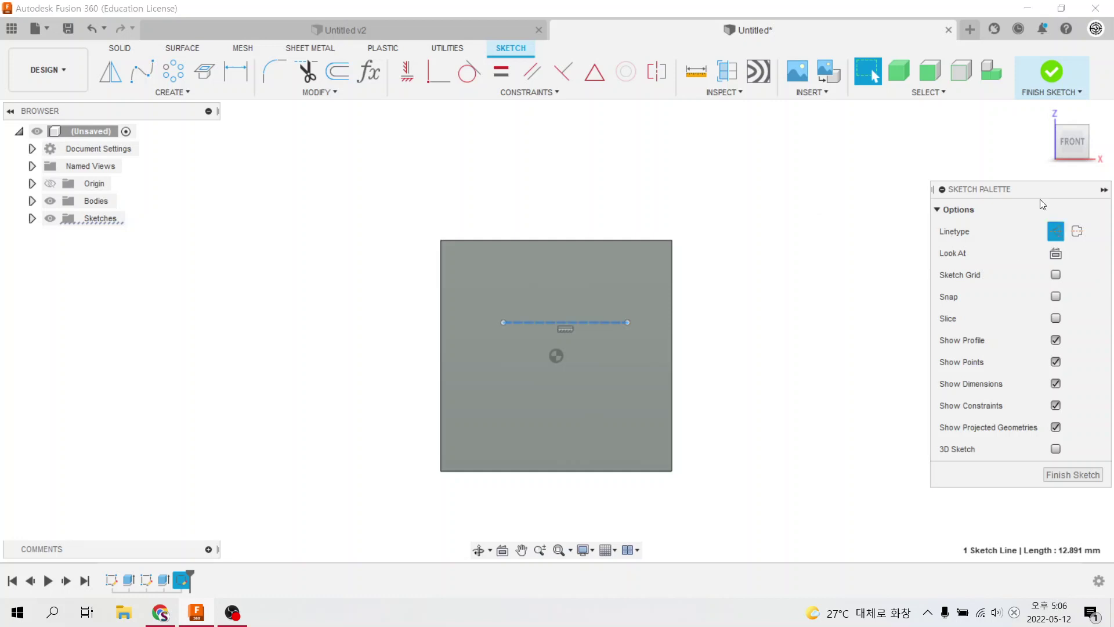
left_click(834, 264)
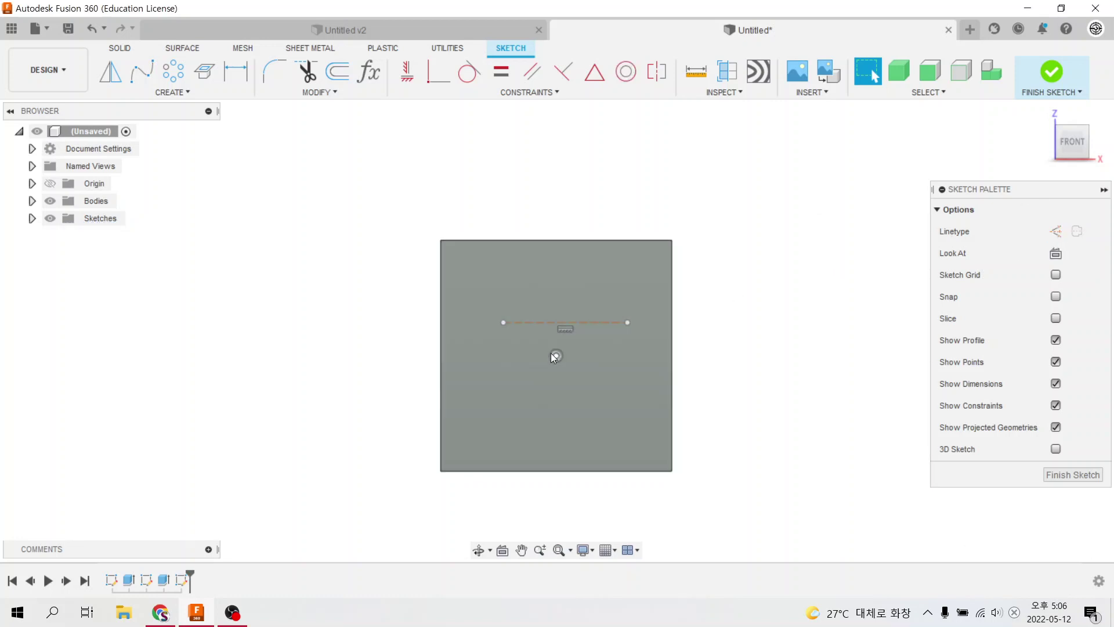
- Centre the construction line's midpoint on the origin and set its length to d1/2
left_click(593, 75)
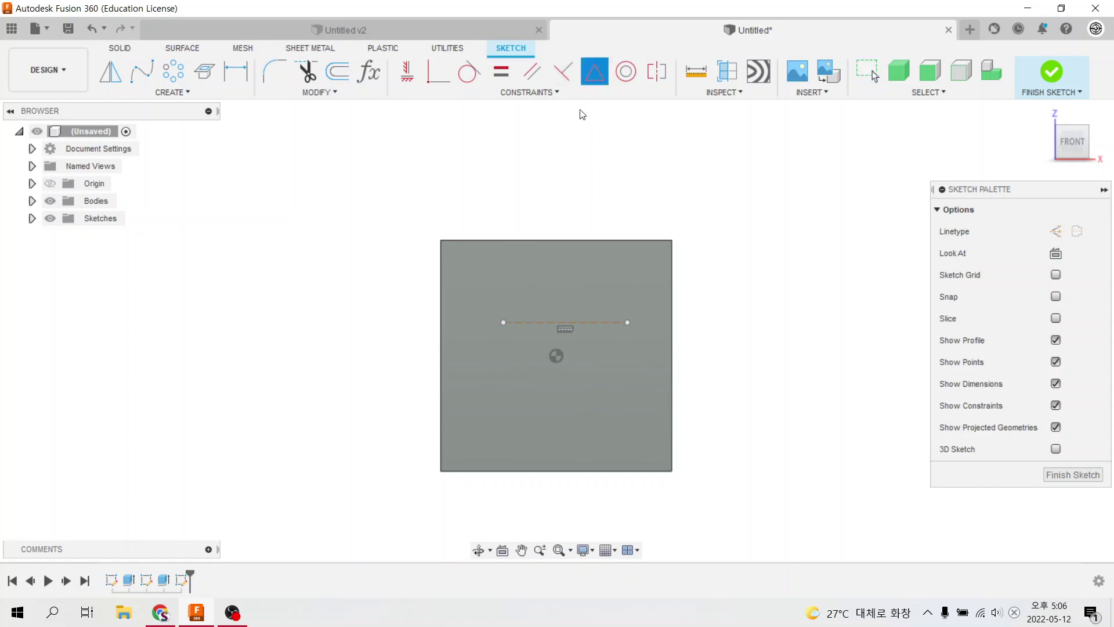
left_click(538, 322)
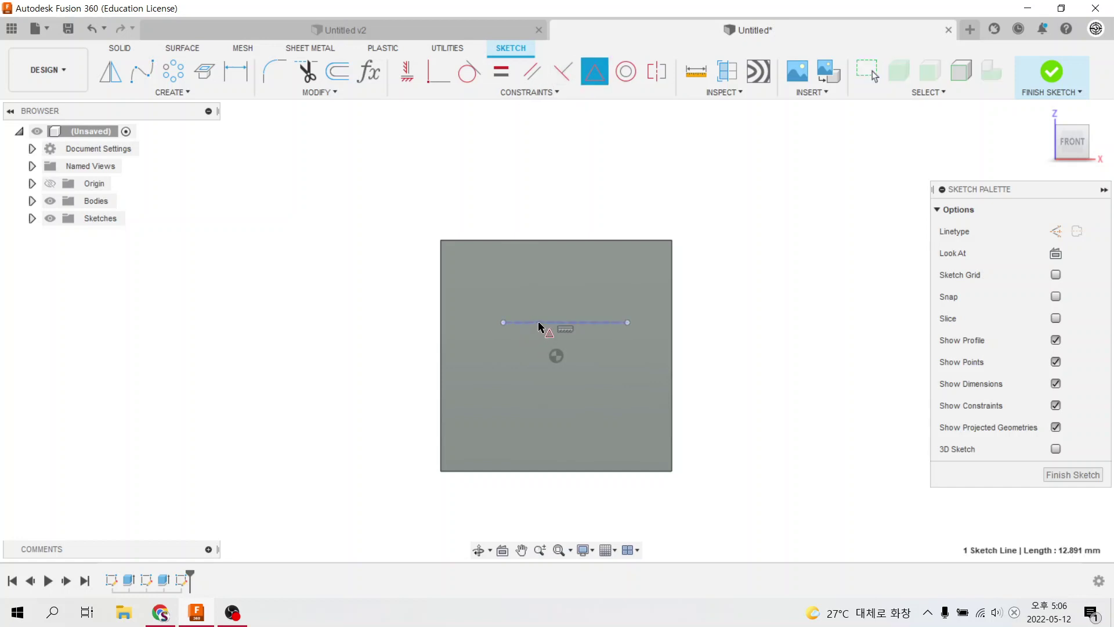
left_click(556, 356)
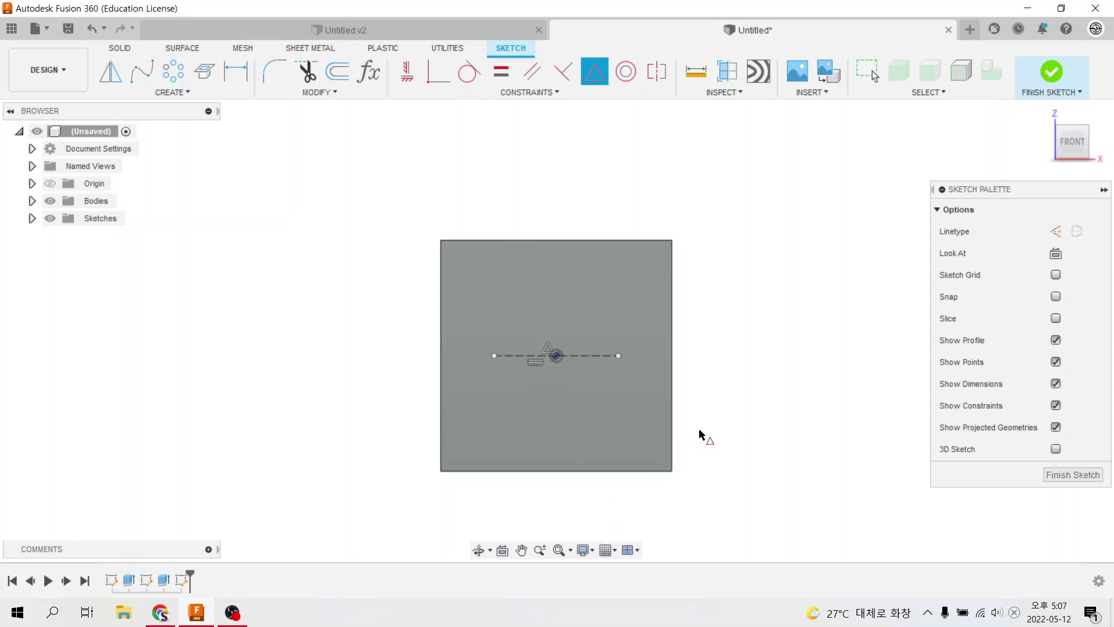
key("d")
left_click(591, 356)
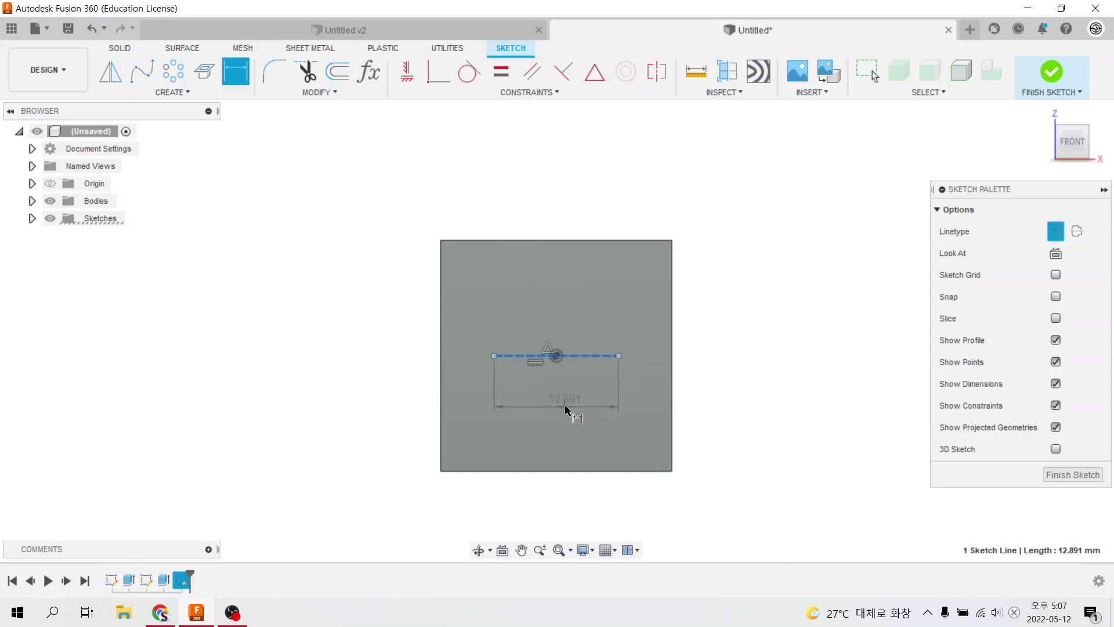
left_click(560, 408)
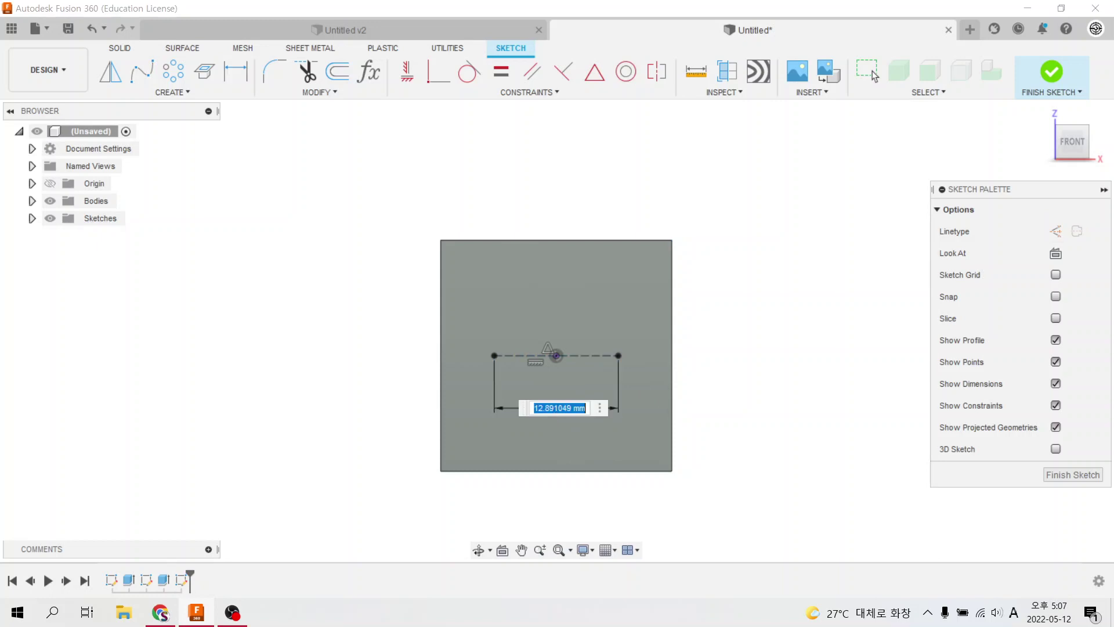
type("d1/2")
key("Return")
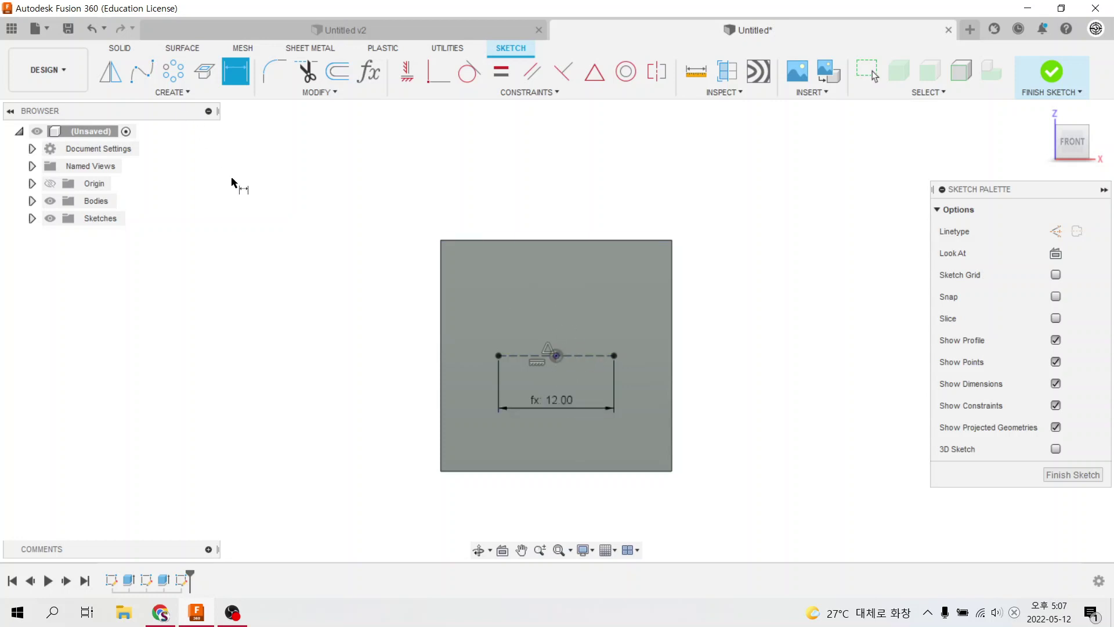
- Draw circles at both line ends and make them equal
key("c")
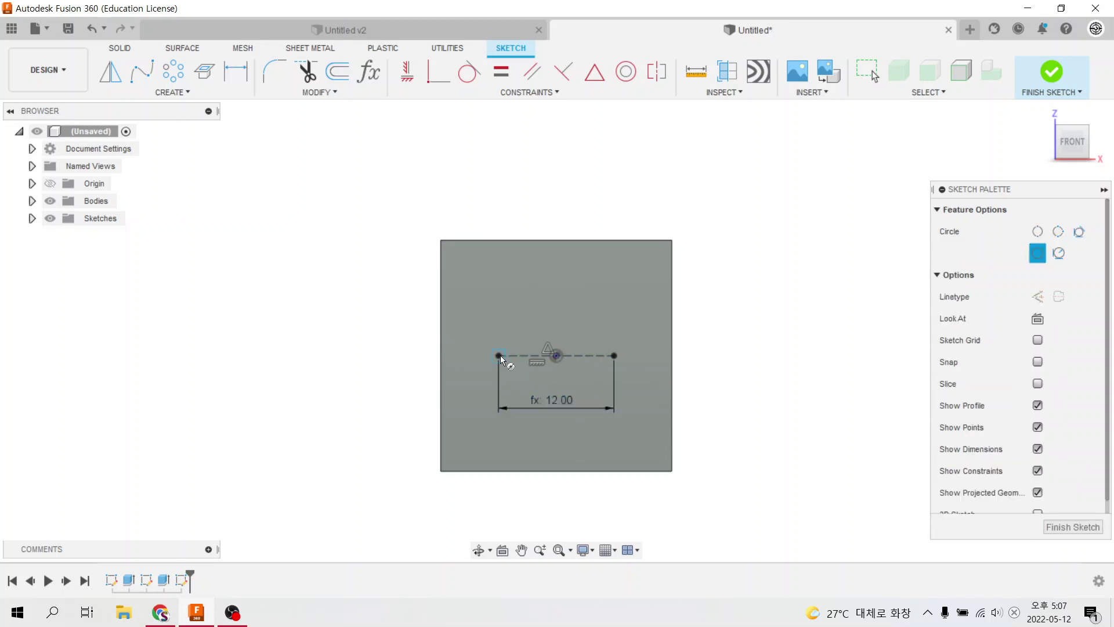
left_click(499, 356)
left_click(515, 372)
left_click(615, 356)
left_click(625, 376)
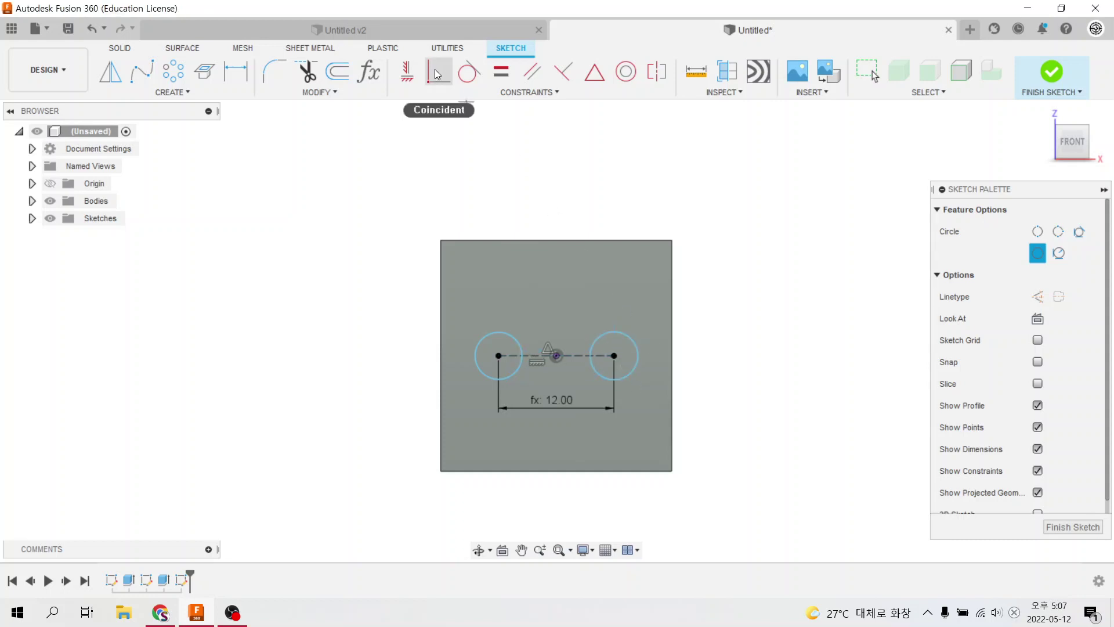
left_click(501, 72)
left_click(520, 330)
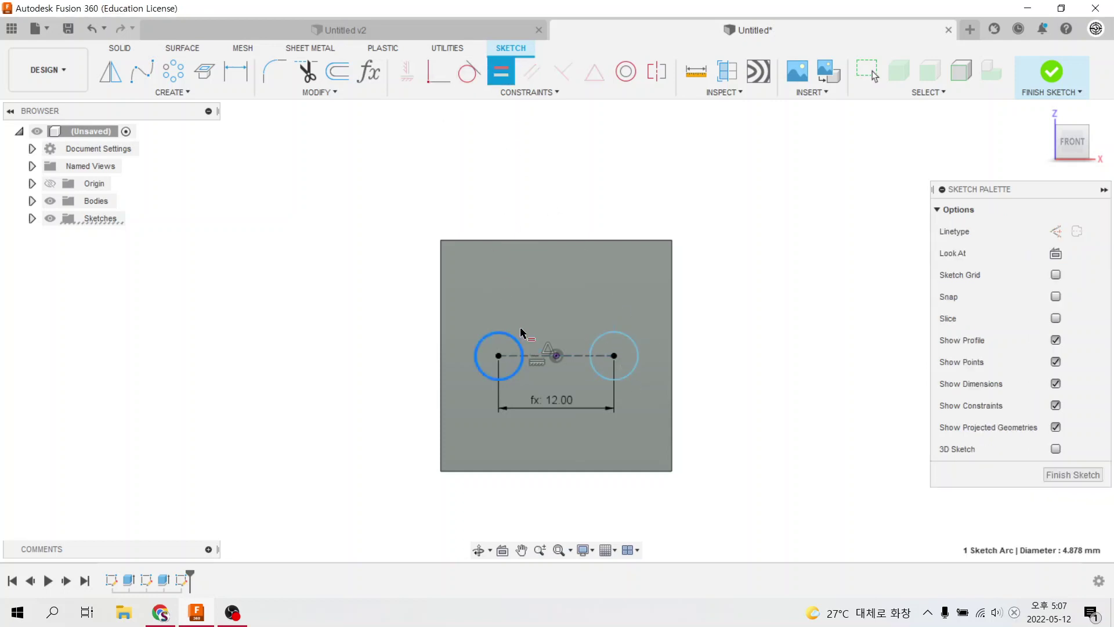
left_click(607, 332)
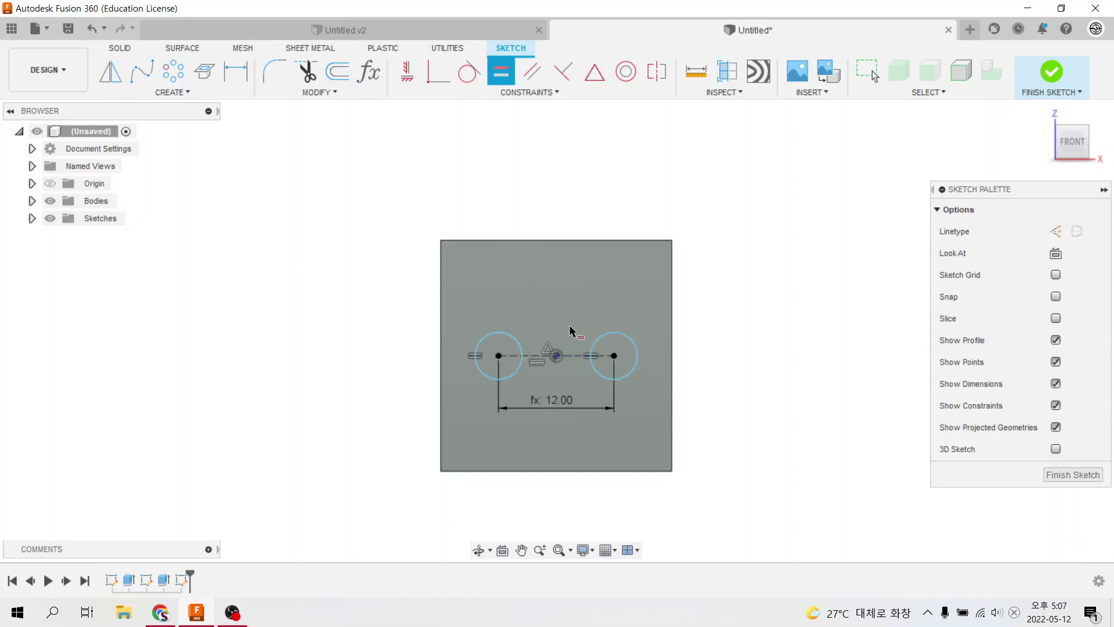
- Set the circle diameter to d4 (6 mm) and finish the sketch
key("d")
left_click(517, 339)
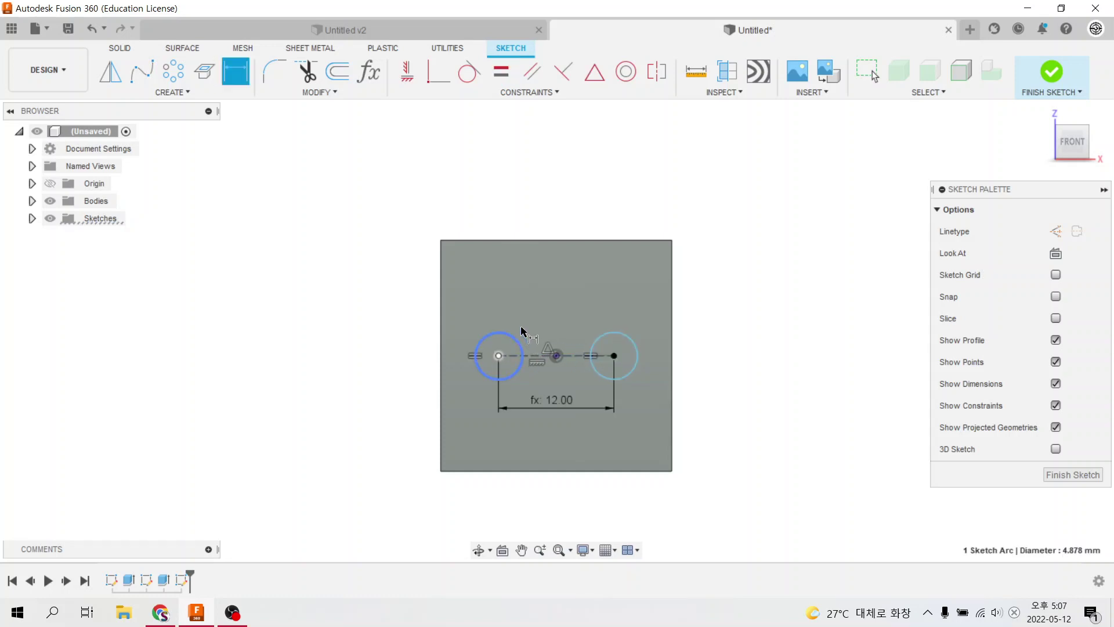
left_click(525, 320)
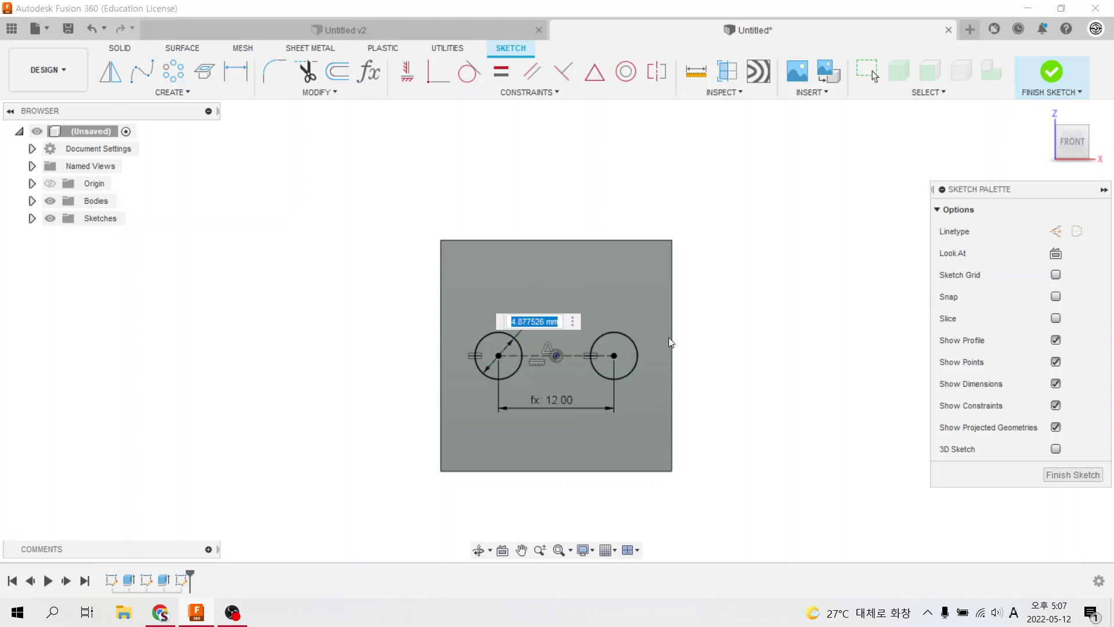
type("d")
type("4")
key("Return")
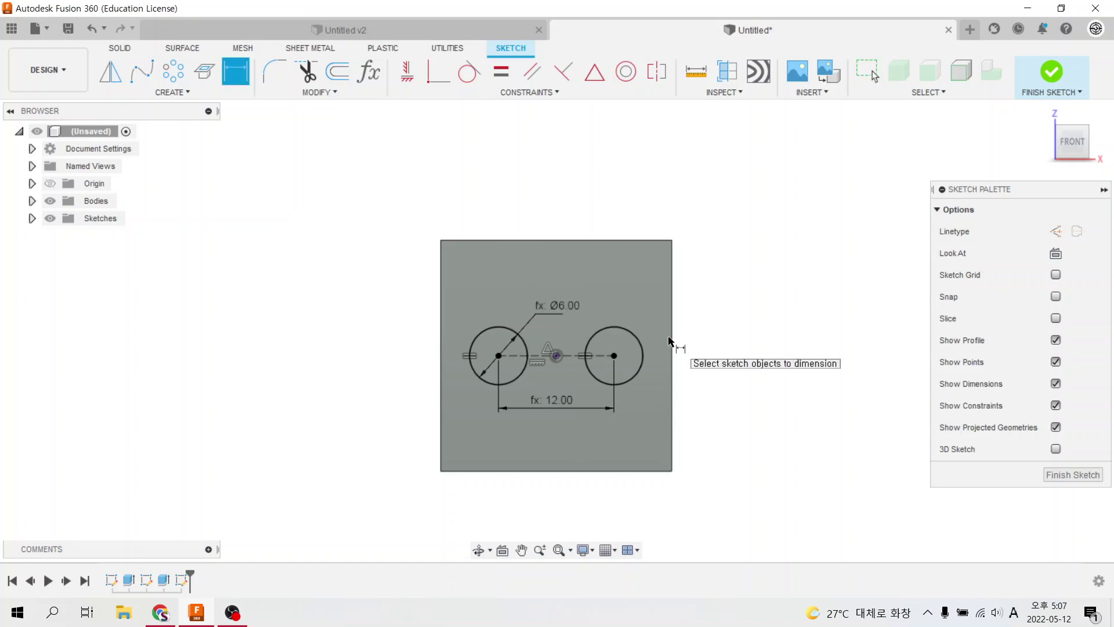
left_click(1053, 88)
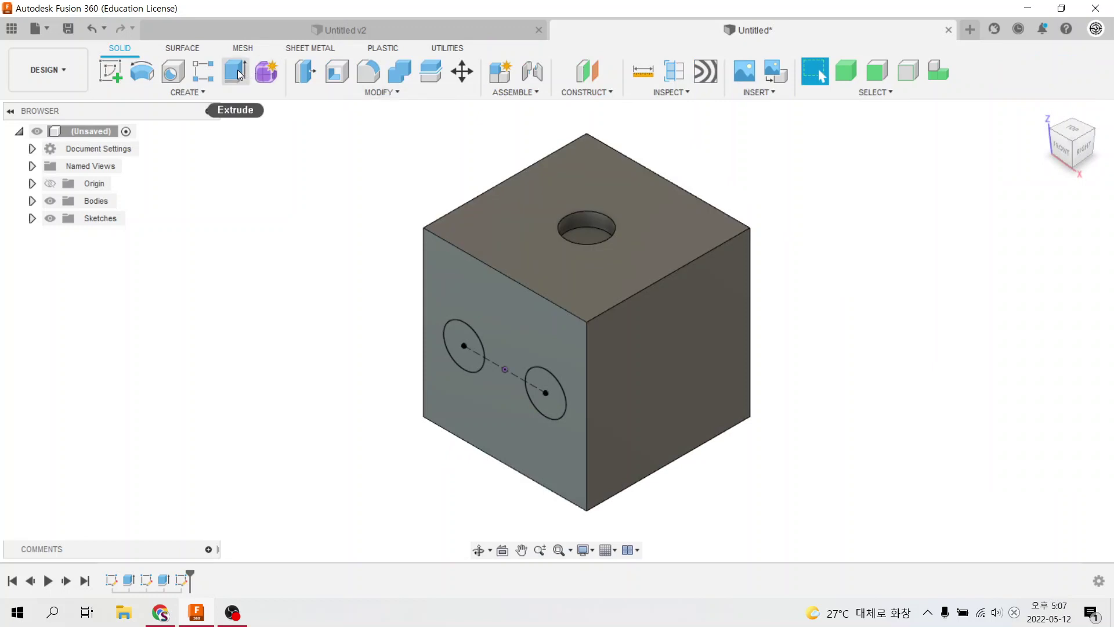
- Extrude-cut both front-face circles as -d4/3 deep pockets for the two-pip side
key("e")
left_click(463, 348)
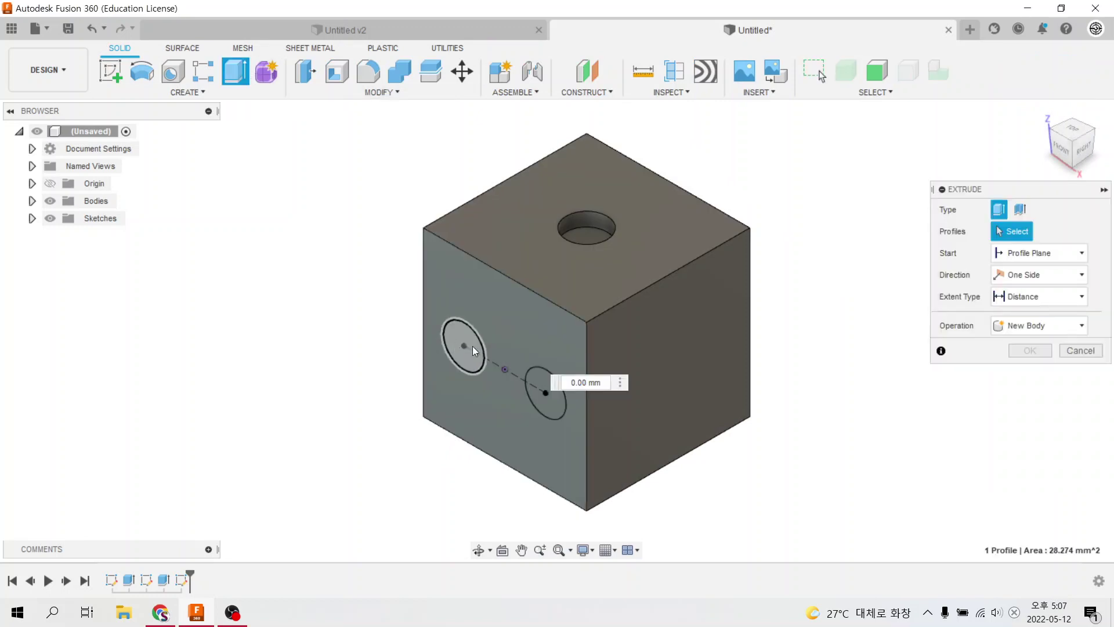
left_click(544, 397)
key("BackSpace")
type("-d4/3")
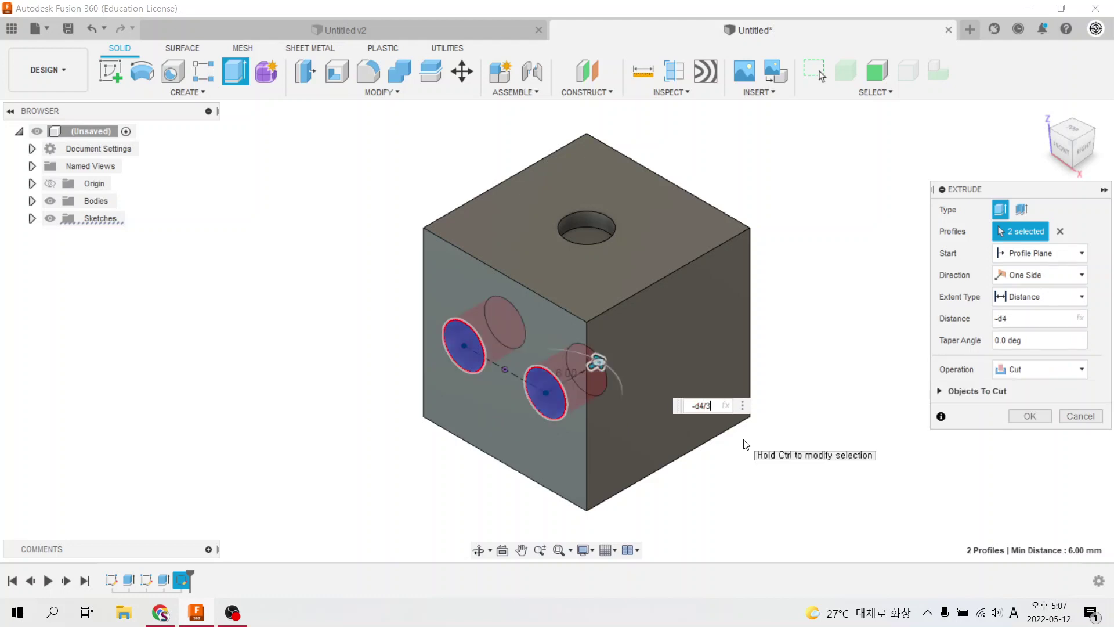
key("Return")
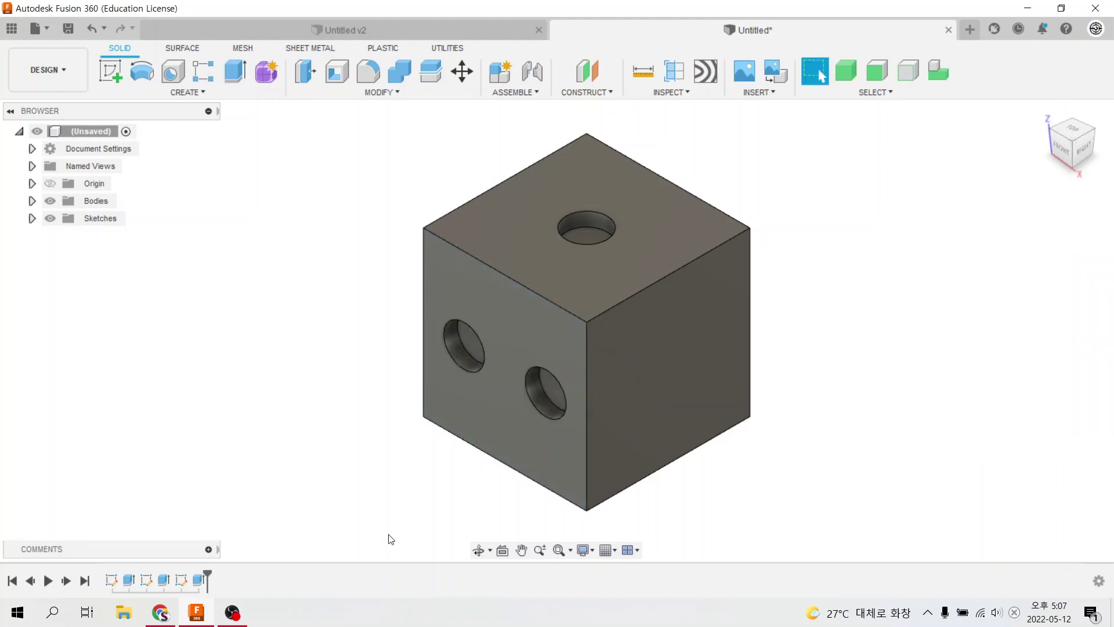
scroll(801, 154, "up", 1)
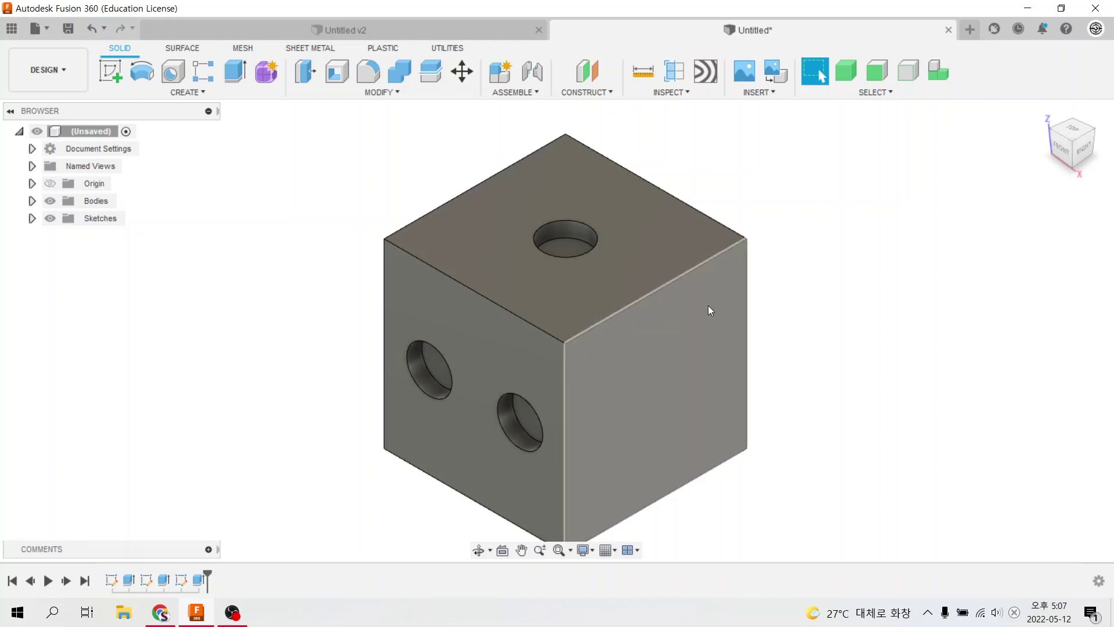
scroll(708, 311, "down", 1)
scroll(624, 315, "up", 1)
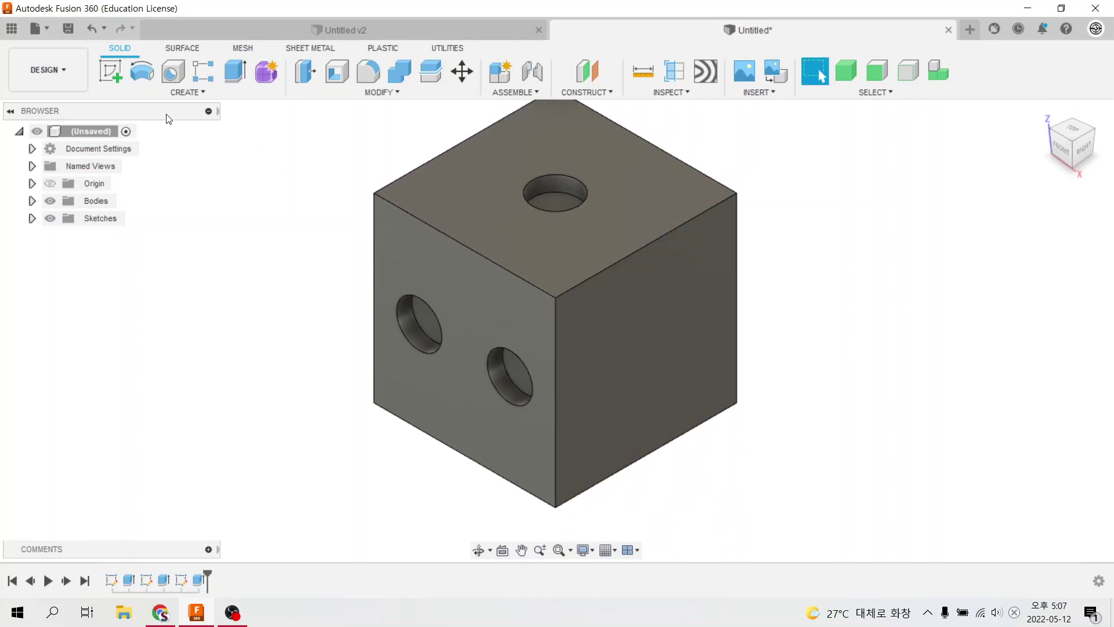
- On the cube's right face, draw a diagonal line and make it construction geometry
left_click(109, 71)
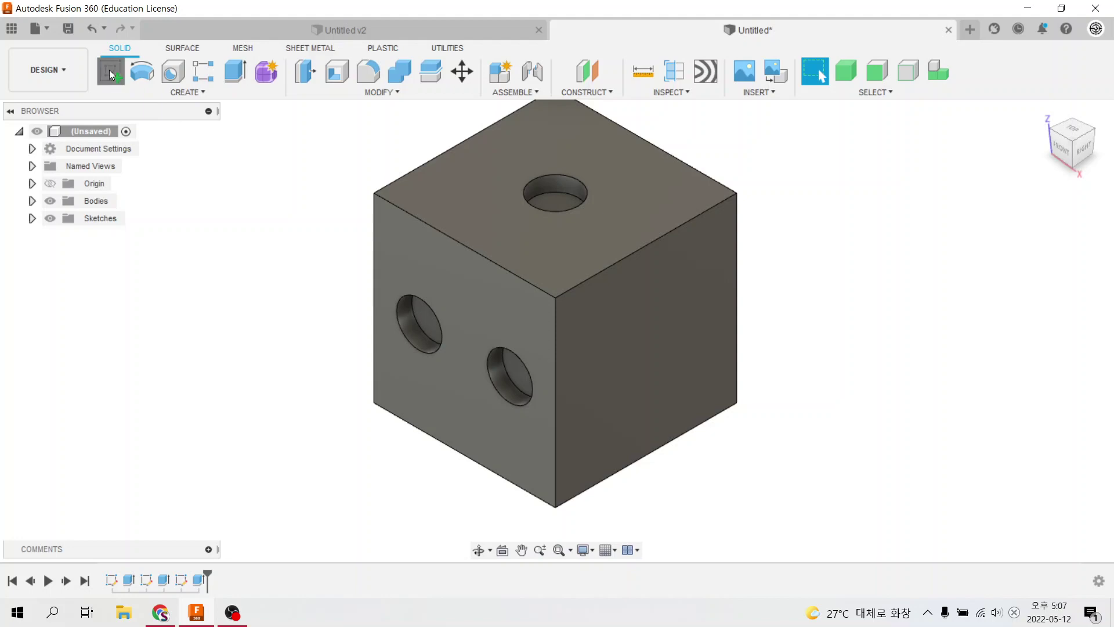
left_click(688, 361)
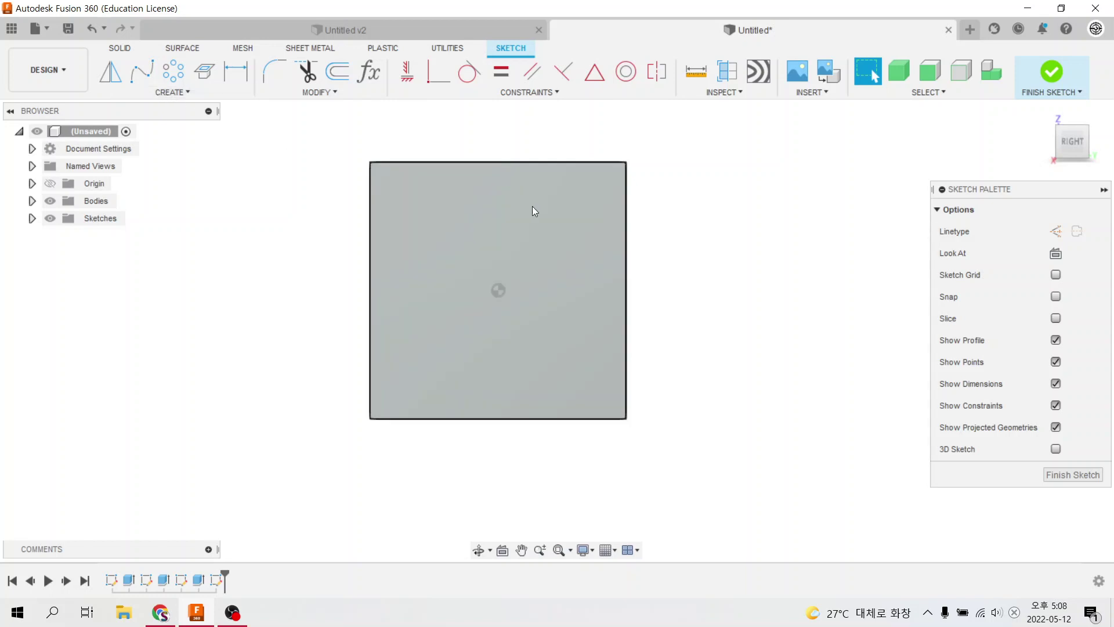
key("l")
left_click(566, 209)
left_click(422, 351)
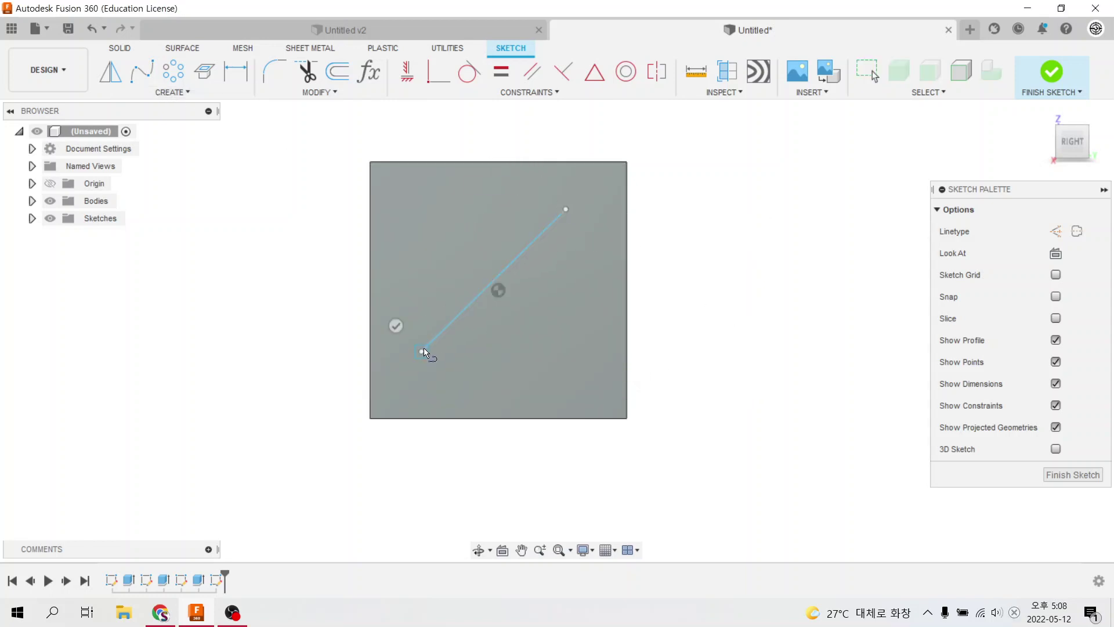
key("Escape")
left_click(464, 309)
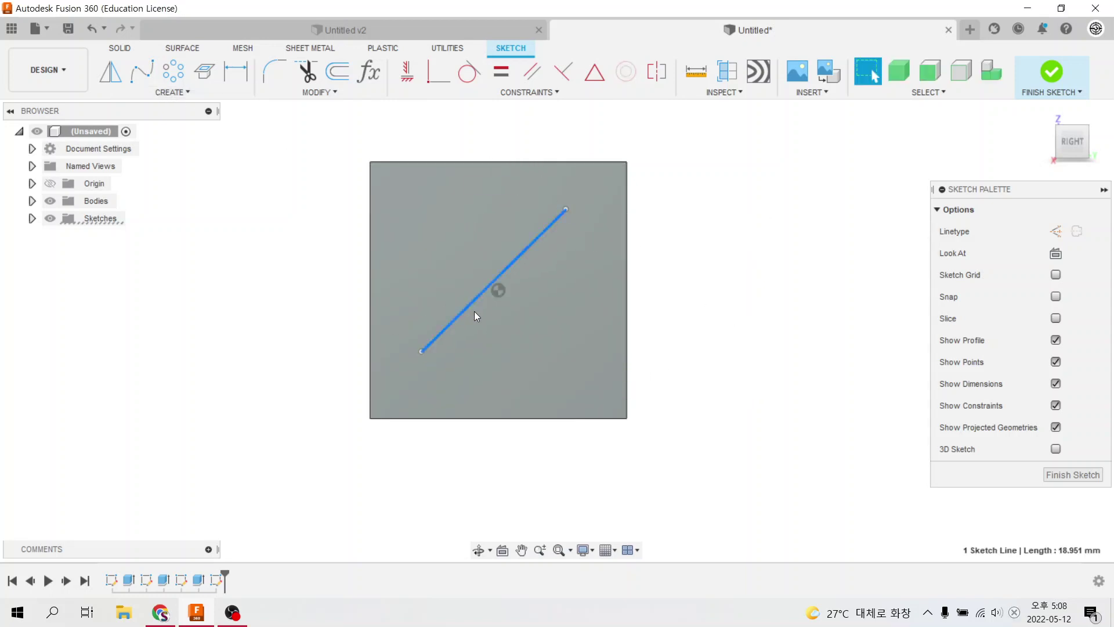
left_click(1056, 232)
key("Escape")
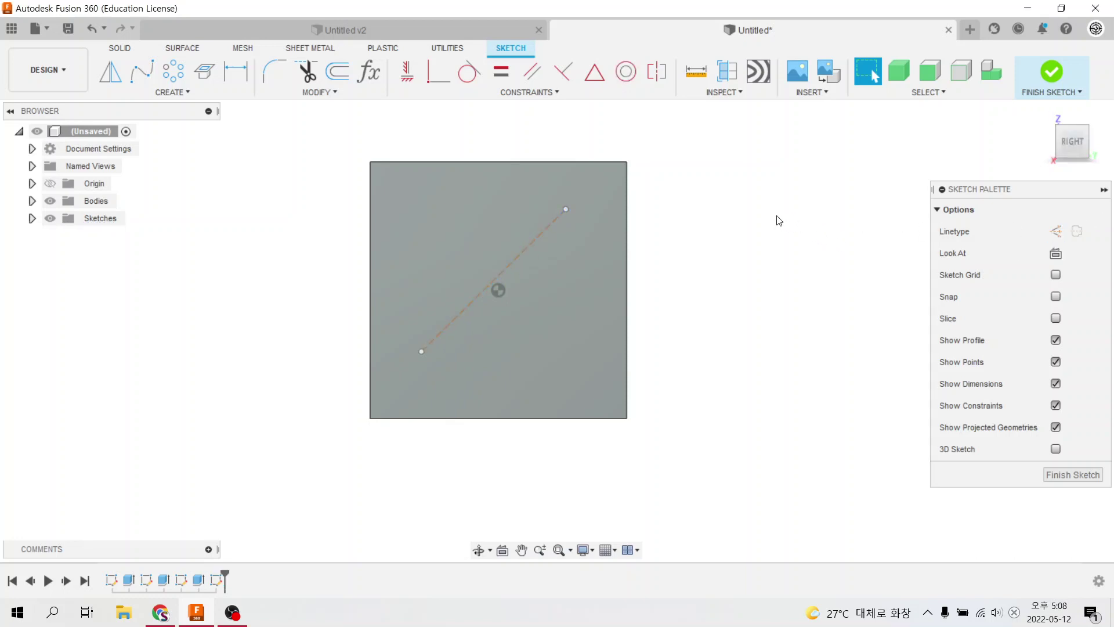
- Centre the diagonal's midpoint on the origin and set its angle to 45°
left_click(595, 72)
left_click(508, 267)
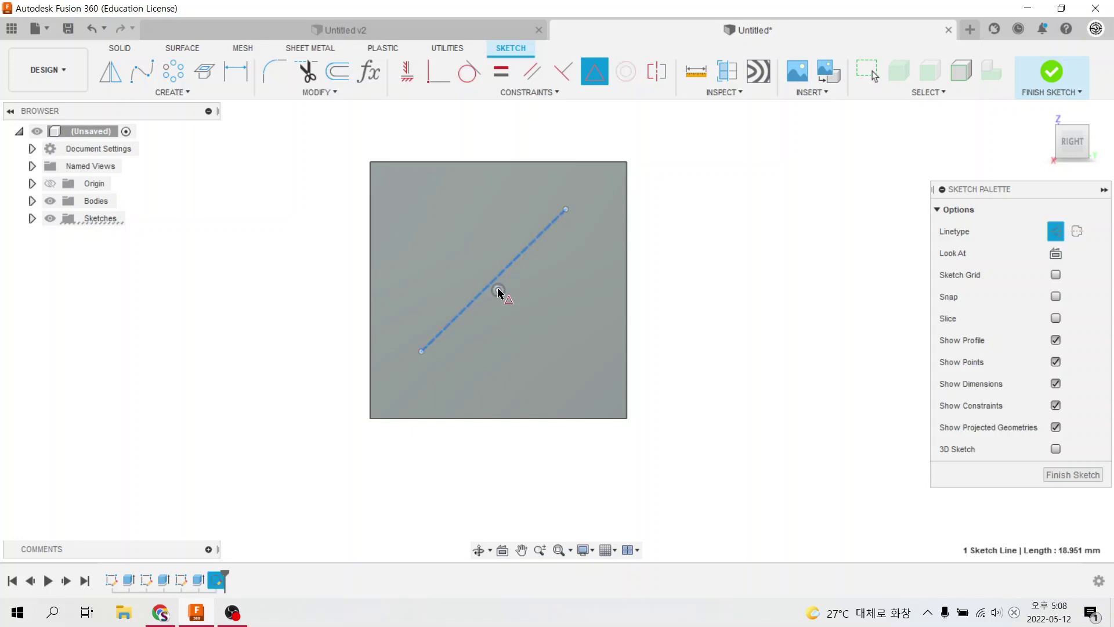
left_click(497, 290)
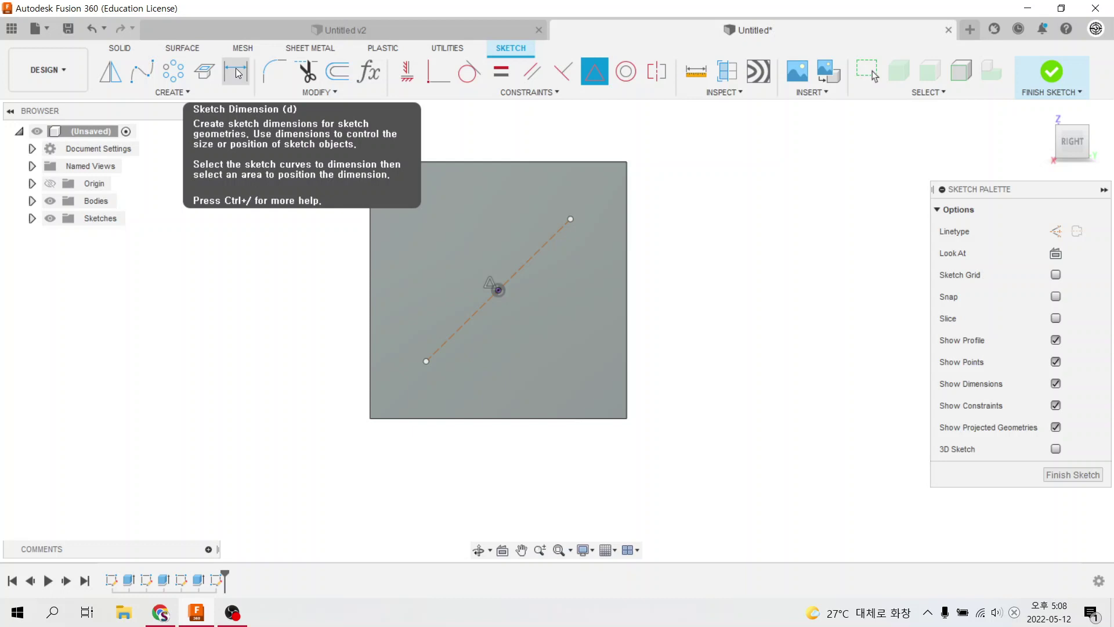
left_click(238, 72)
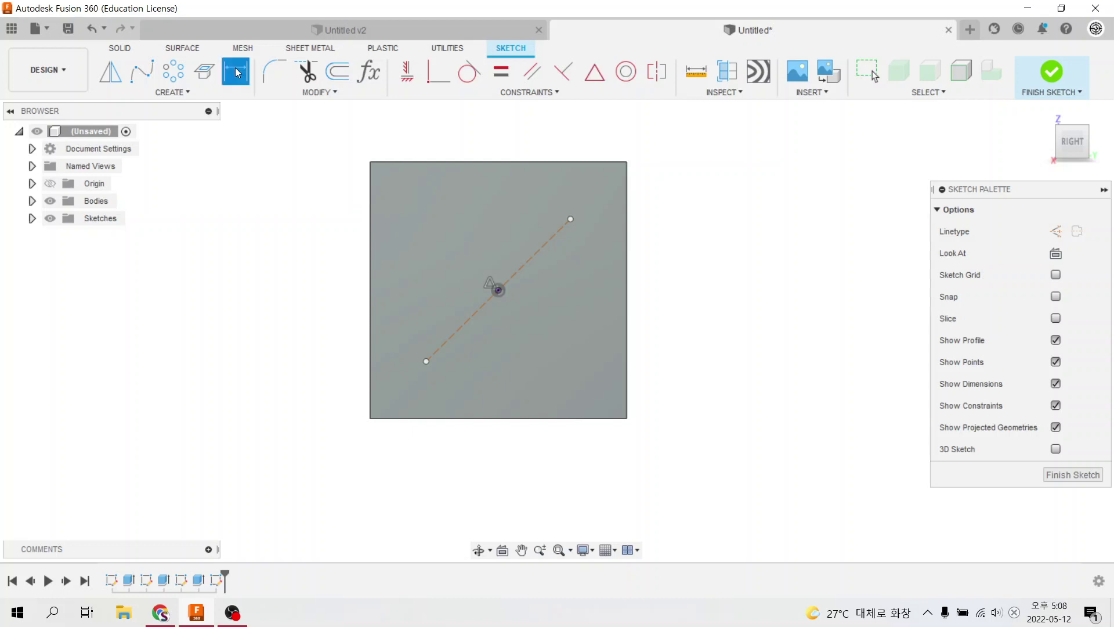
left_click(471, 319)
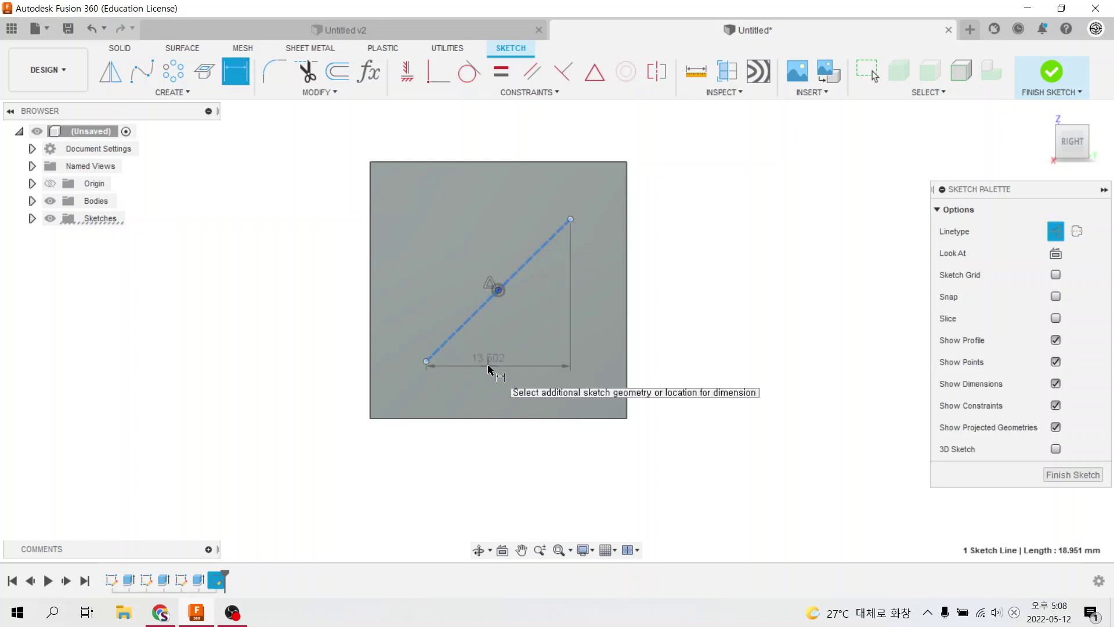
left_click(499, 417)
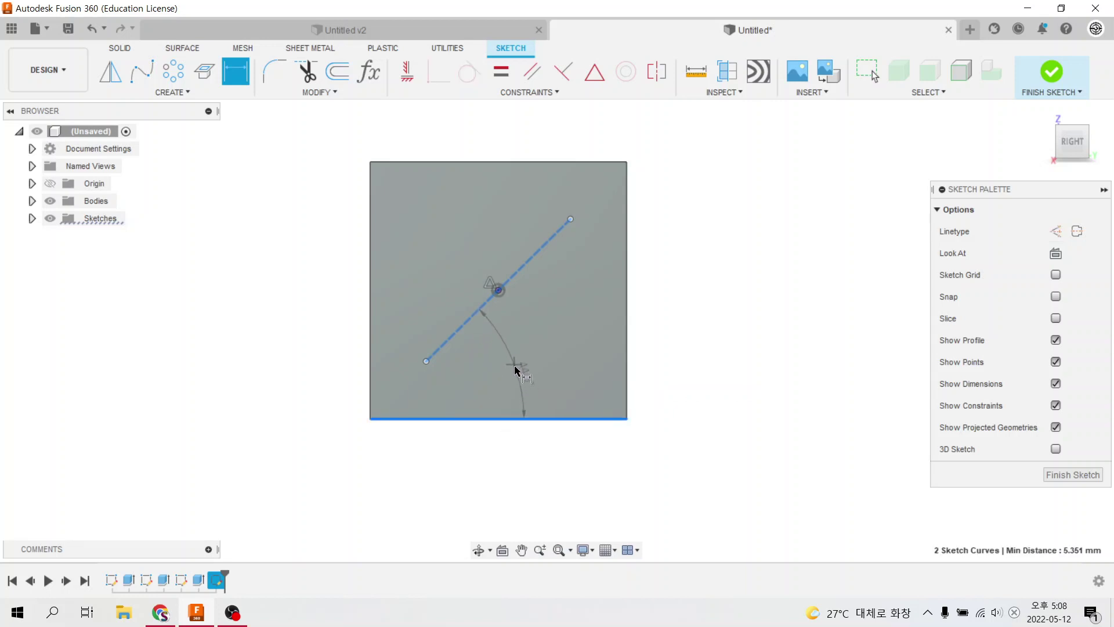
left_click(514, 357)
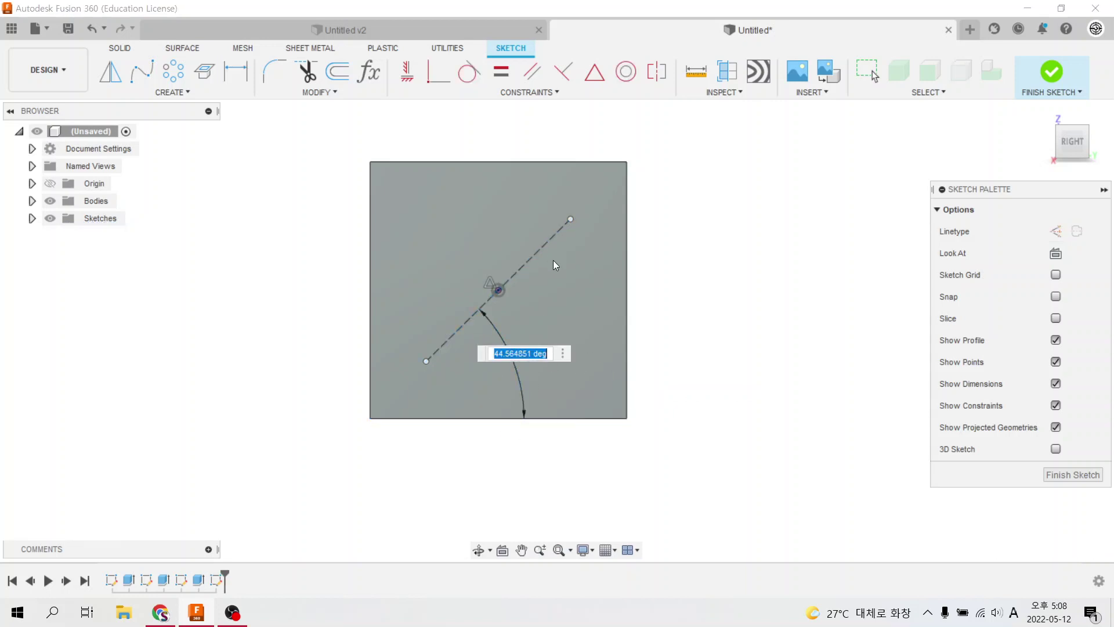
type("45")
key("Return")
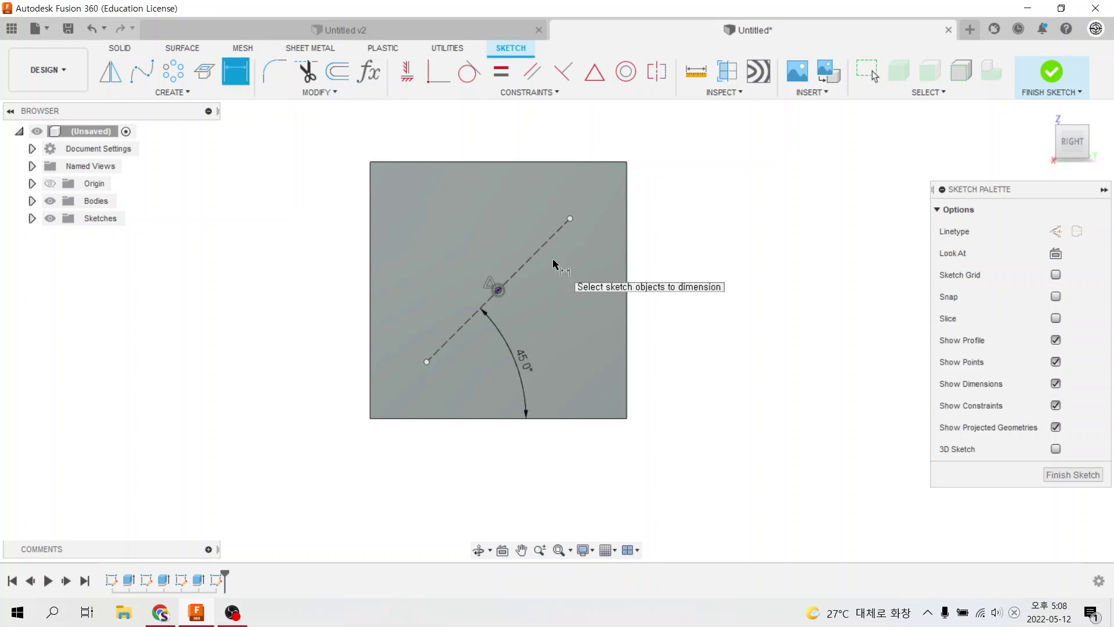
- Dimension the diagonal's length as d1/1.5 (16 mm)
left_click(531, 258)
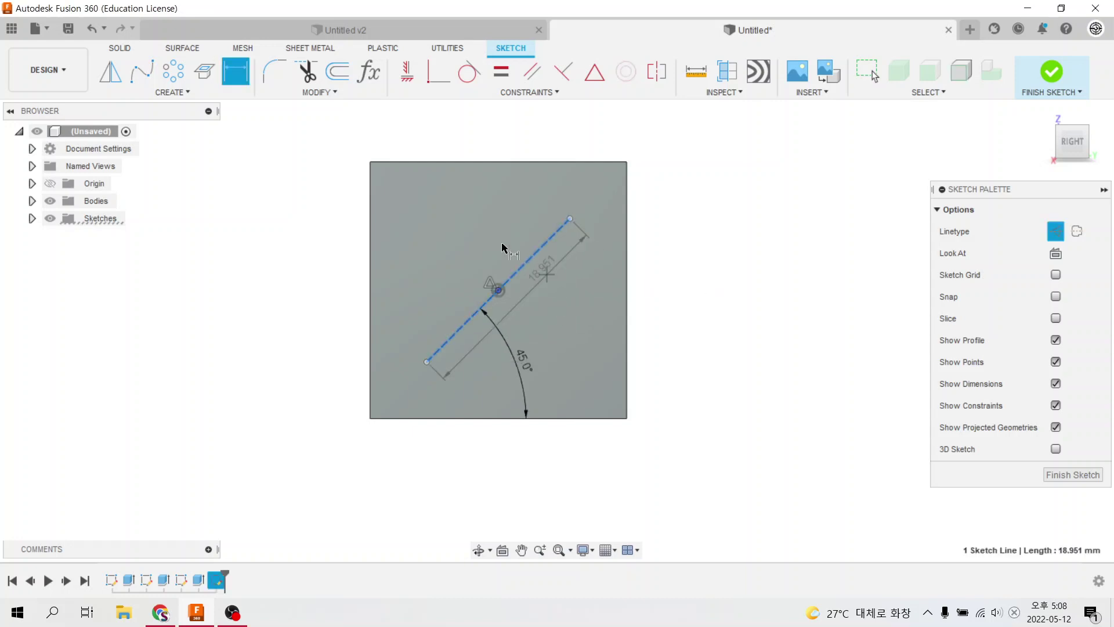
left_click(464, 224)
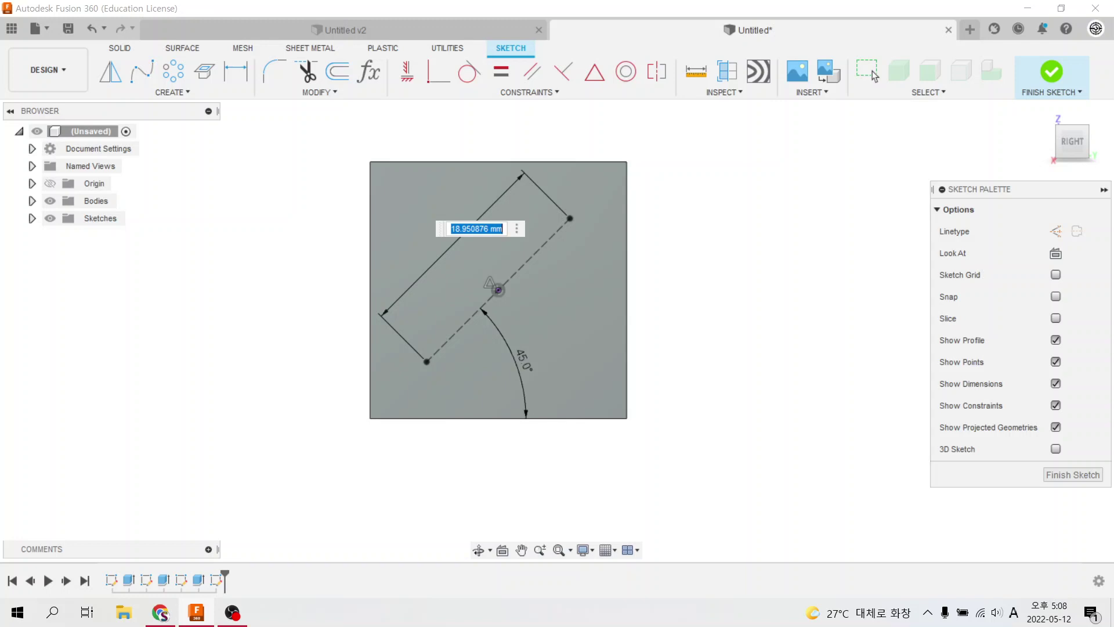
type("d1/1.5")
key("Return")
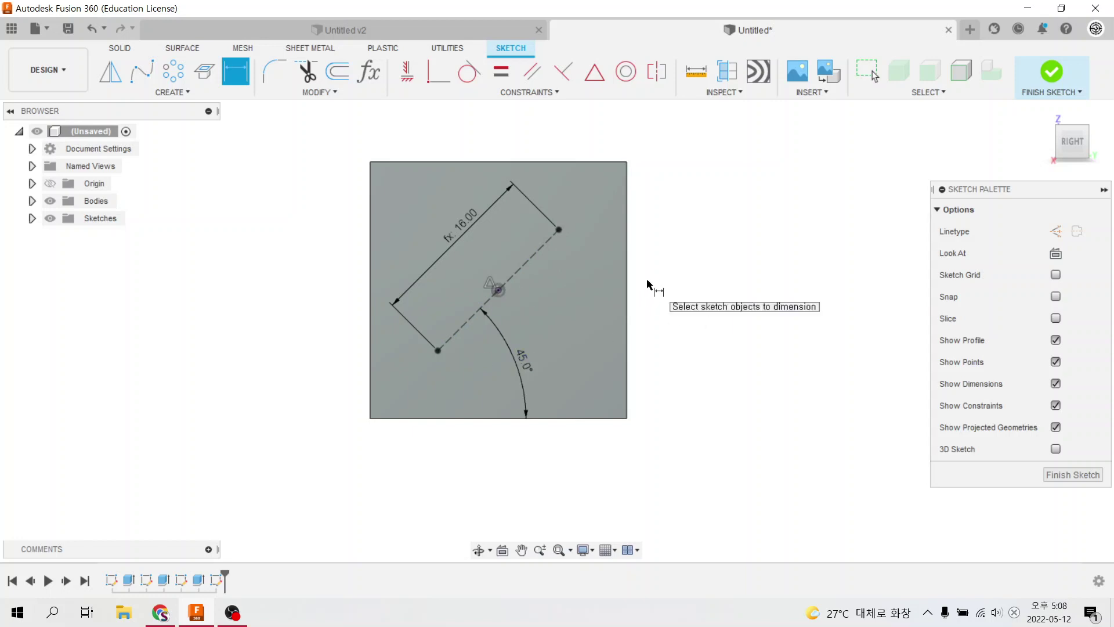
- Draw circles at the diagonal's two ends and midpoint, and make all three equal
key("c")
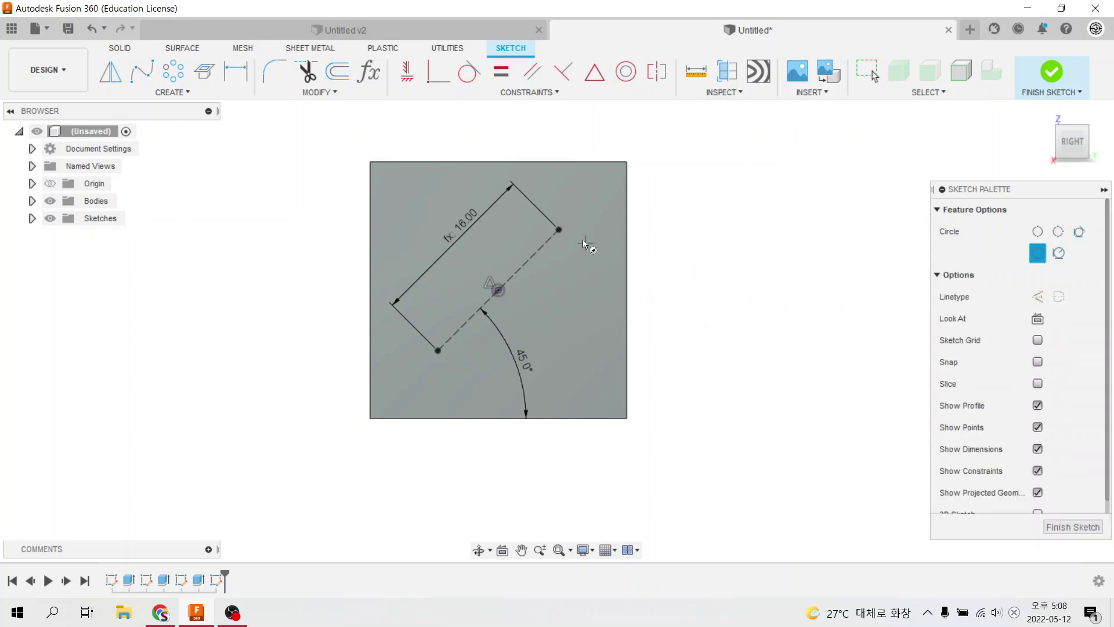
left_click(558, 228)
left_click(567, 253)
left_click(502, 293)
left_click(513, 315)
left_click(444, 352)
left_click(449, 374)
left_click(501, 74)
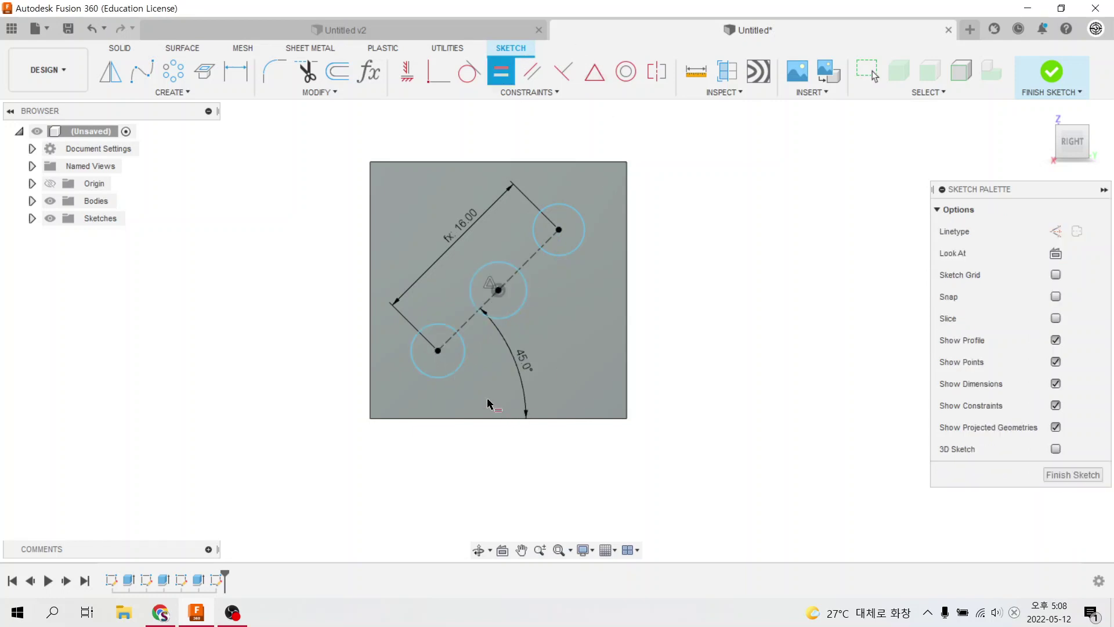
left_click(463, 367)
left_click(524, 309)
left_click(578, 246)
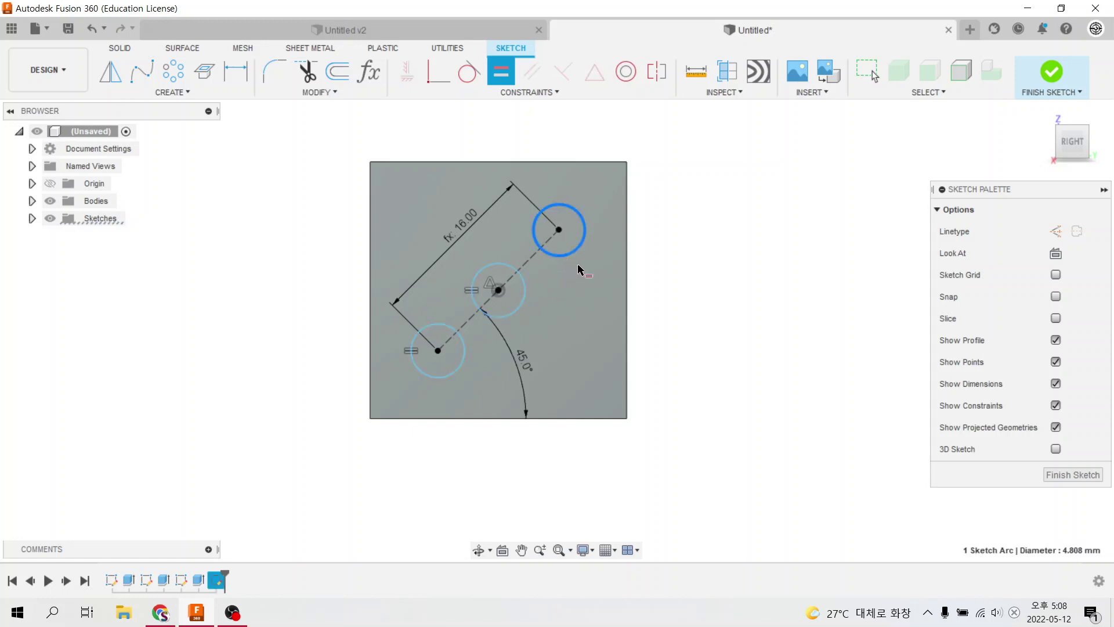
left_click(522, 295)
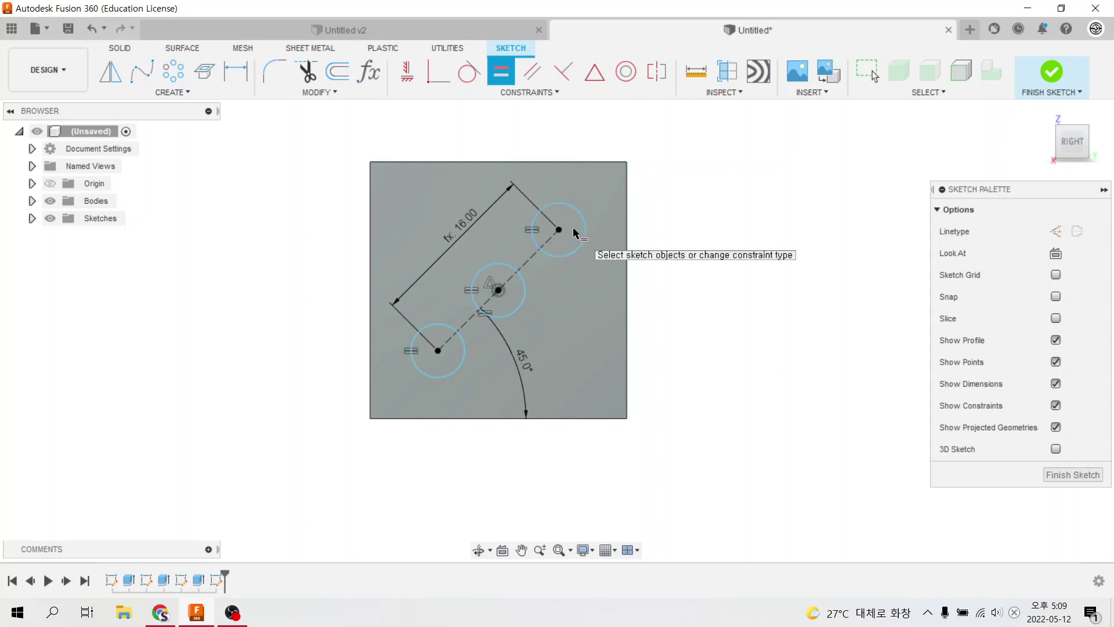
- Set the circles' diameter to d4 (6 mm) and finish the sketch
key("d")
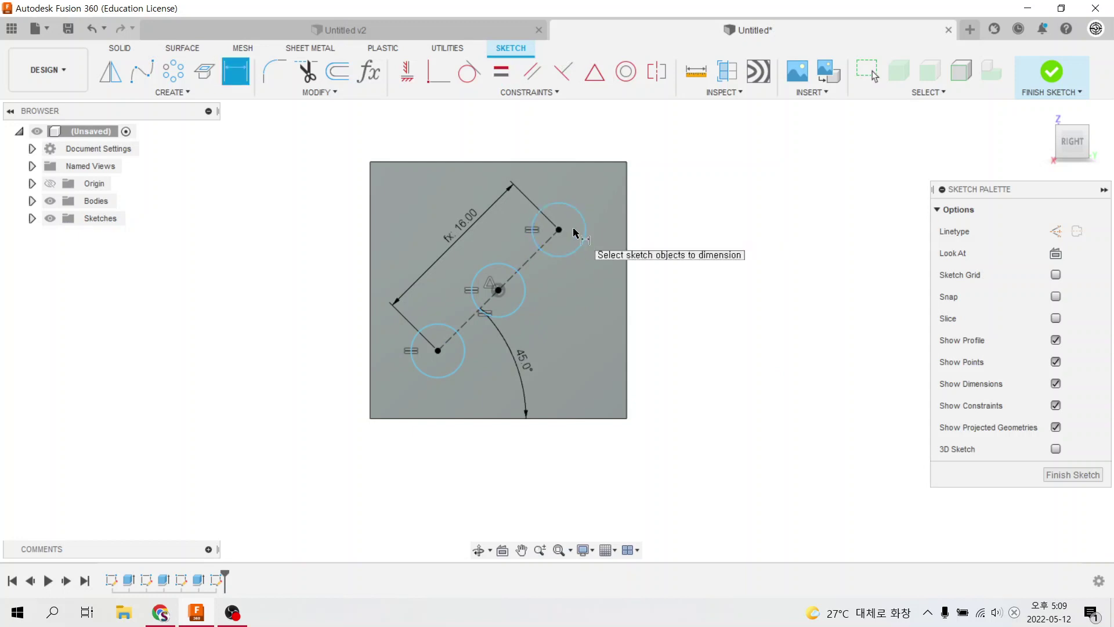
left_click(582, 225)
left_click(600, 196)
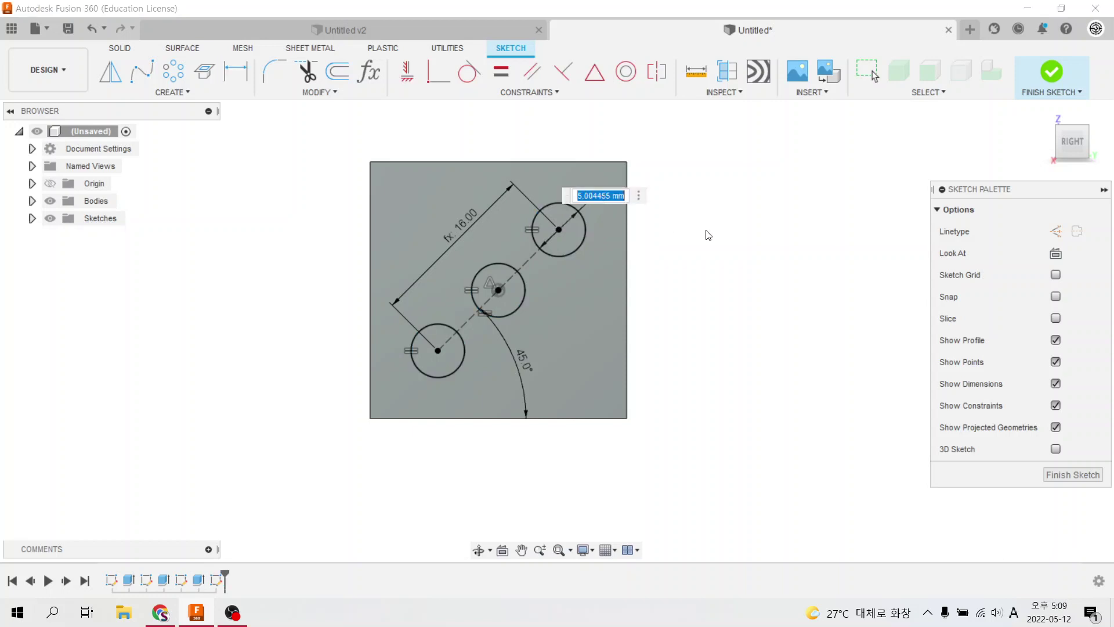
type("d4")
key("Return")
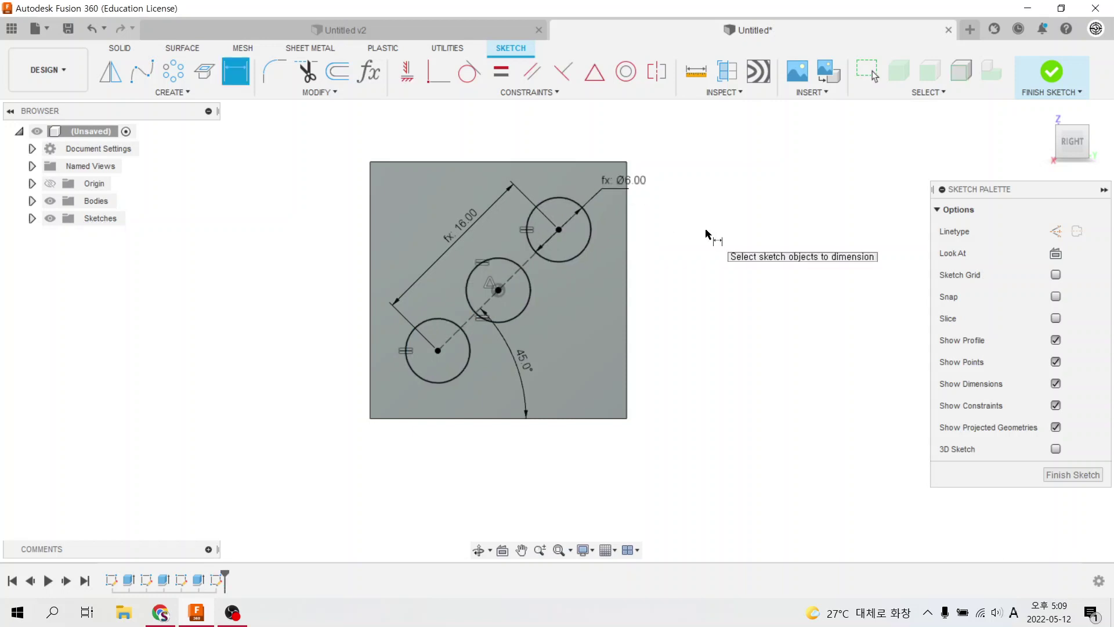
left_click(1051, 73)
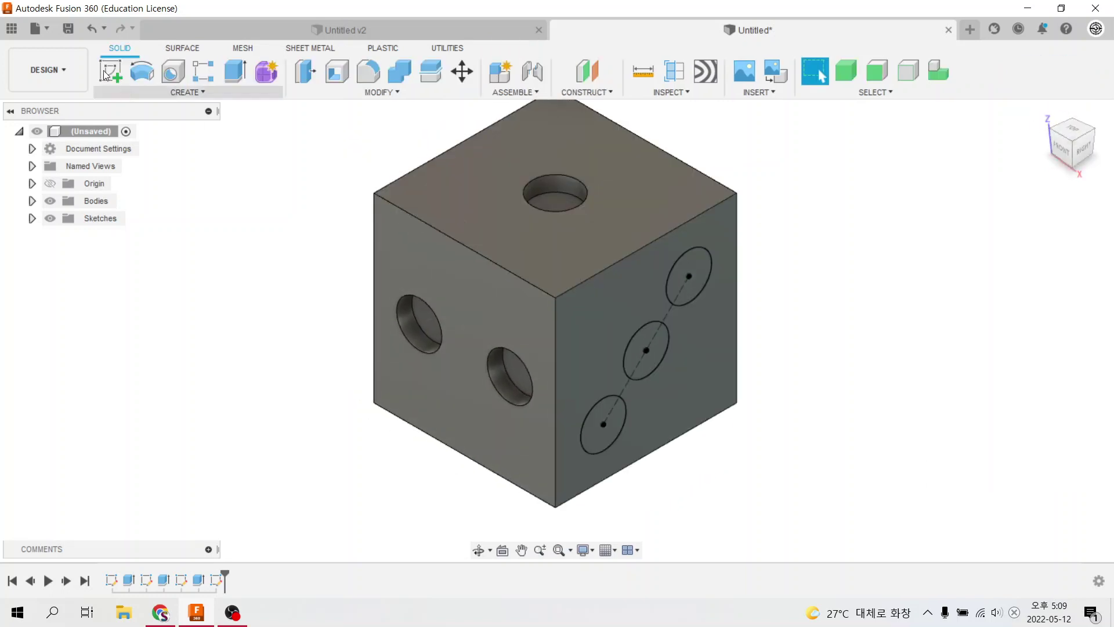
- Cut the three diagonal circles into the right face as -d4/3 pockets, then orbit the blank face to the front
left_click(235, 71)
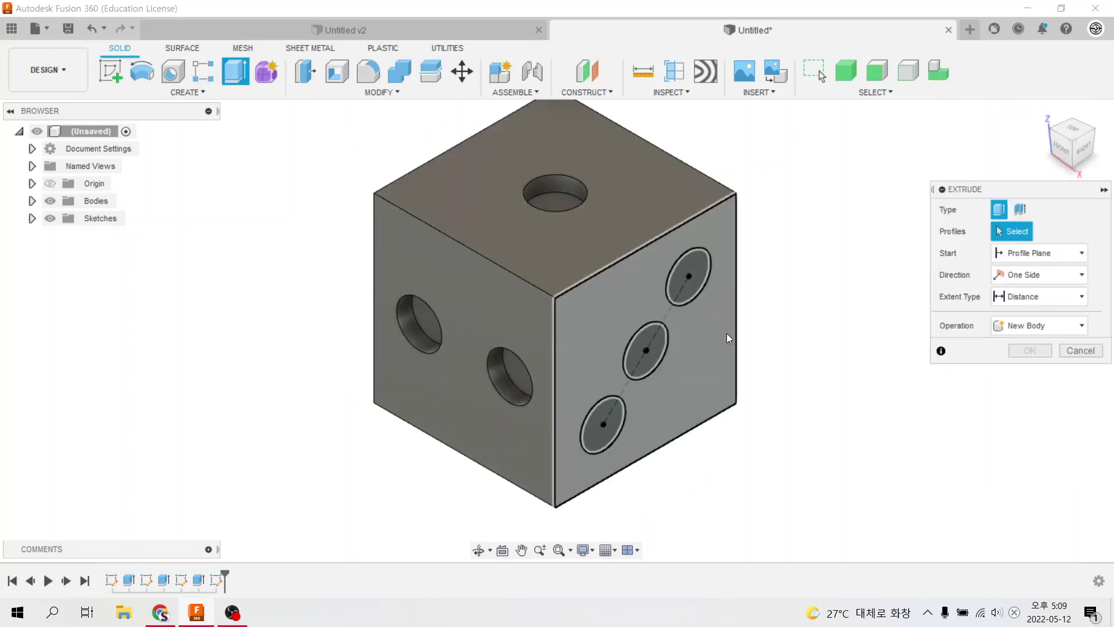
left_click(690, 277)
left_click(656, 344)
left_click(616, 425)
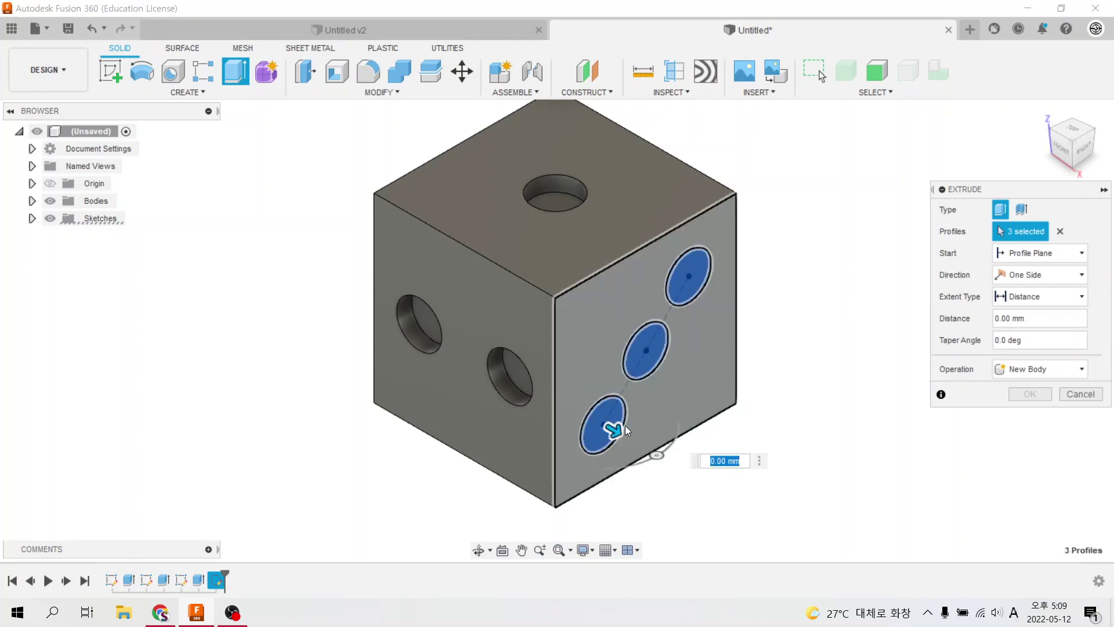
left_click_drag(617, 425, 585, 414)
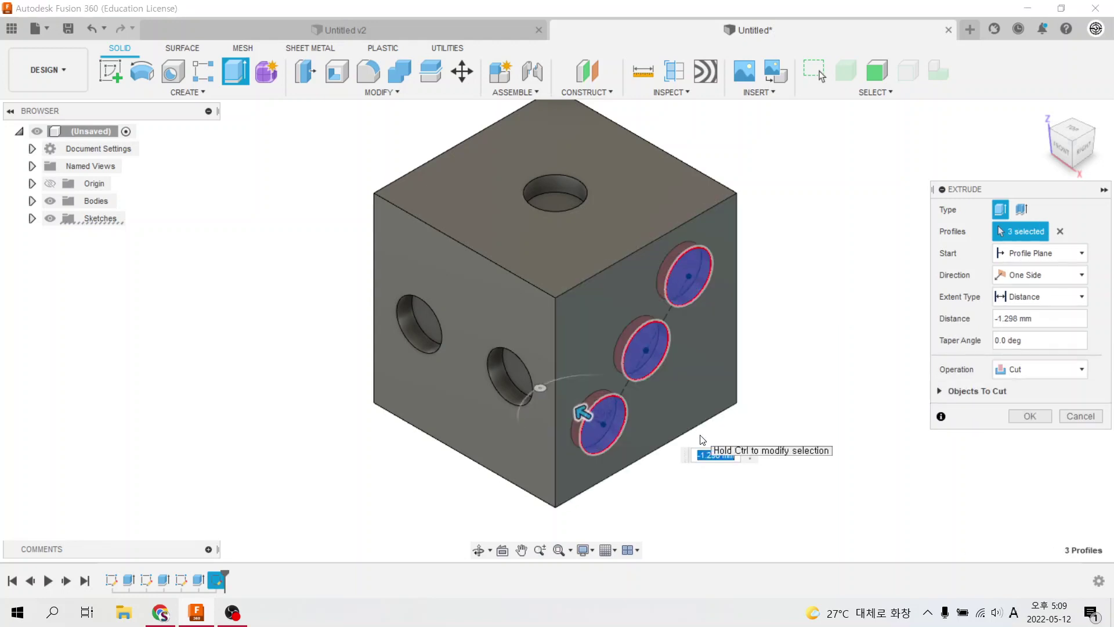
type("-")
type("d4/3")
key("Return")
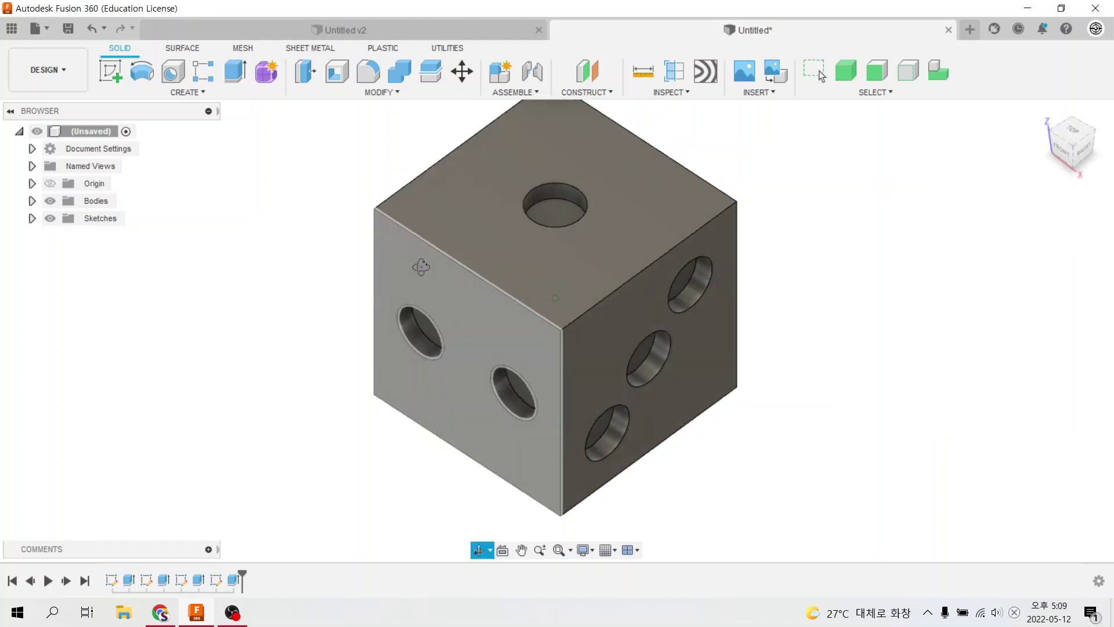
middle_click_drag(417, 278, 642, 316, "shift")
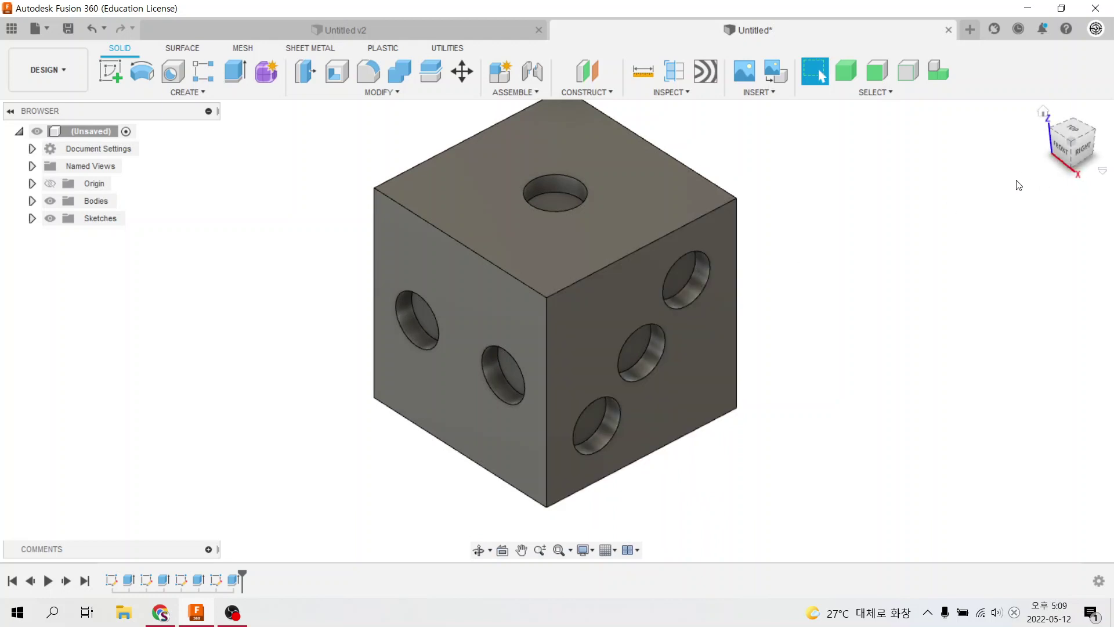
middle_click_drag(398, 257, 529, 331, "shift")
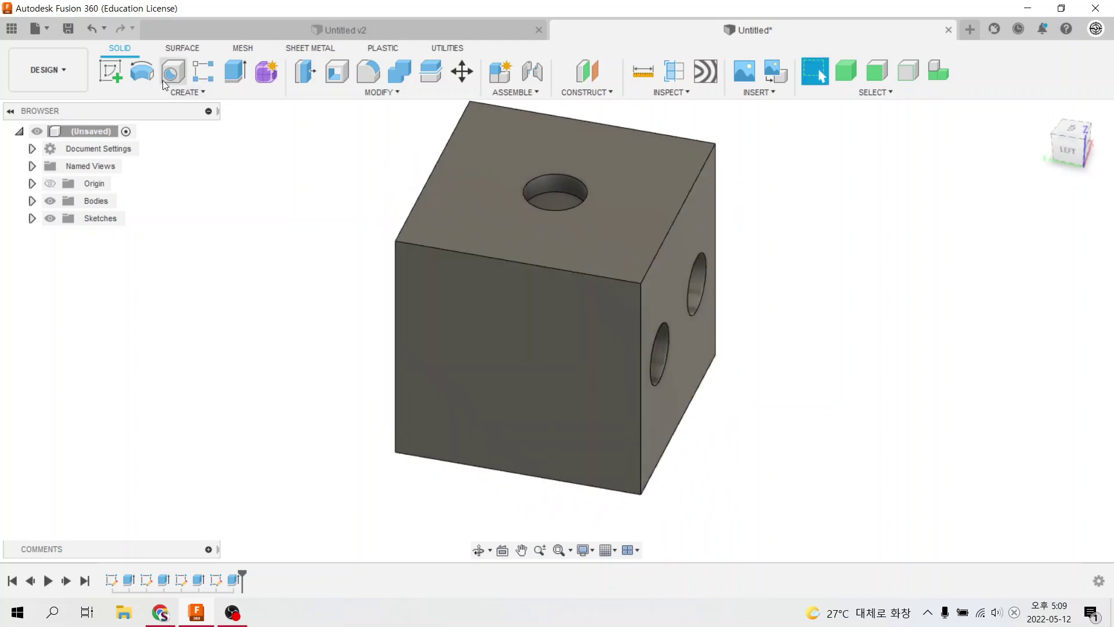
- On the cube's front face, sketch a centre rectangle at the origin and make it a square with Equal
left_click(110, 70)
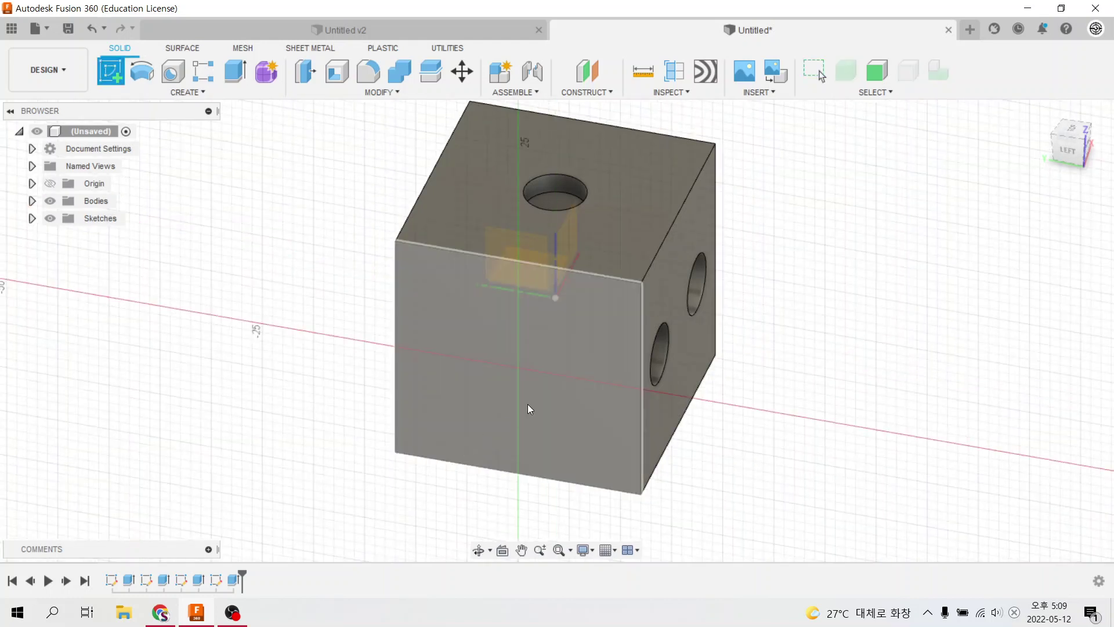
left_click(528, 402)
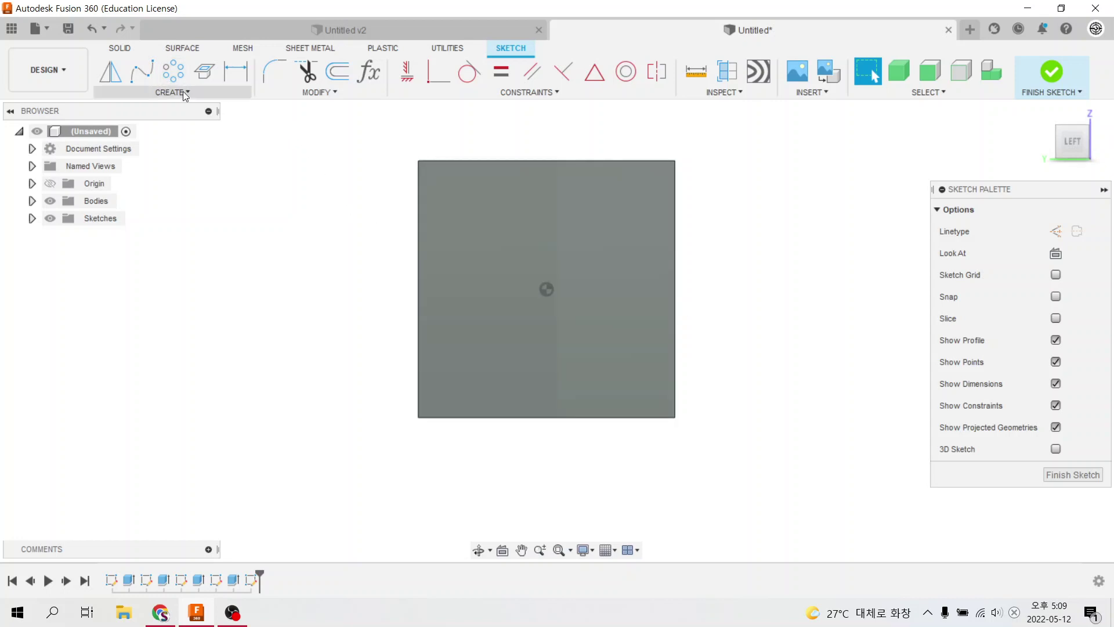
left_click(184, 93)
mouse_move(140, 124)
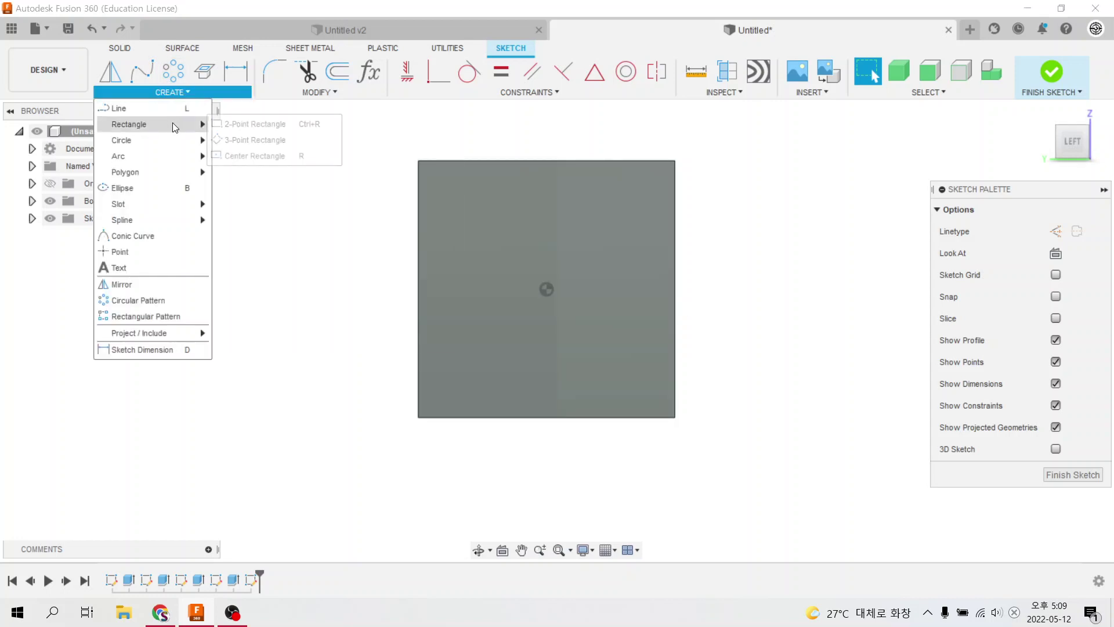
left_click(255, 155)
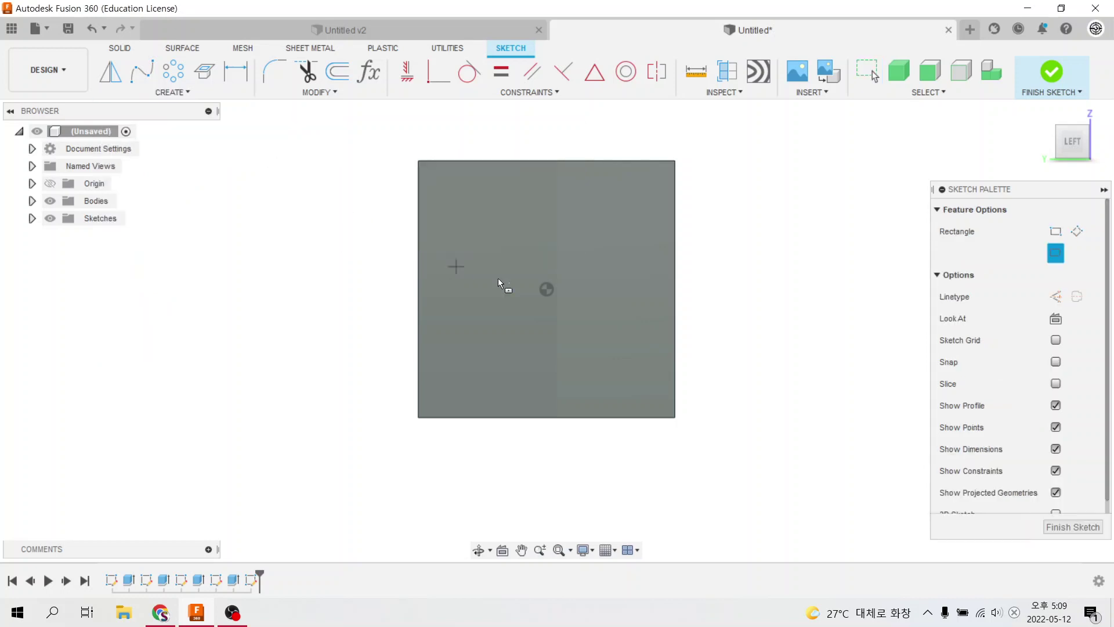
left_click(546, 289)
left_click(607, 342)
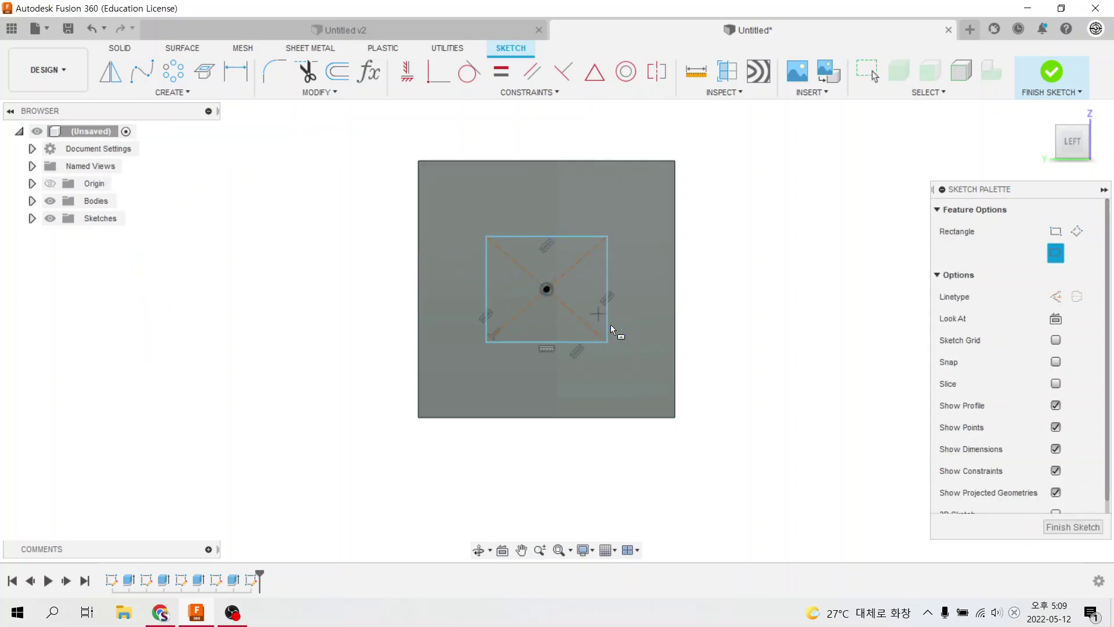
left_click(503, 76)
left_click(562, 236)
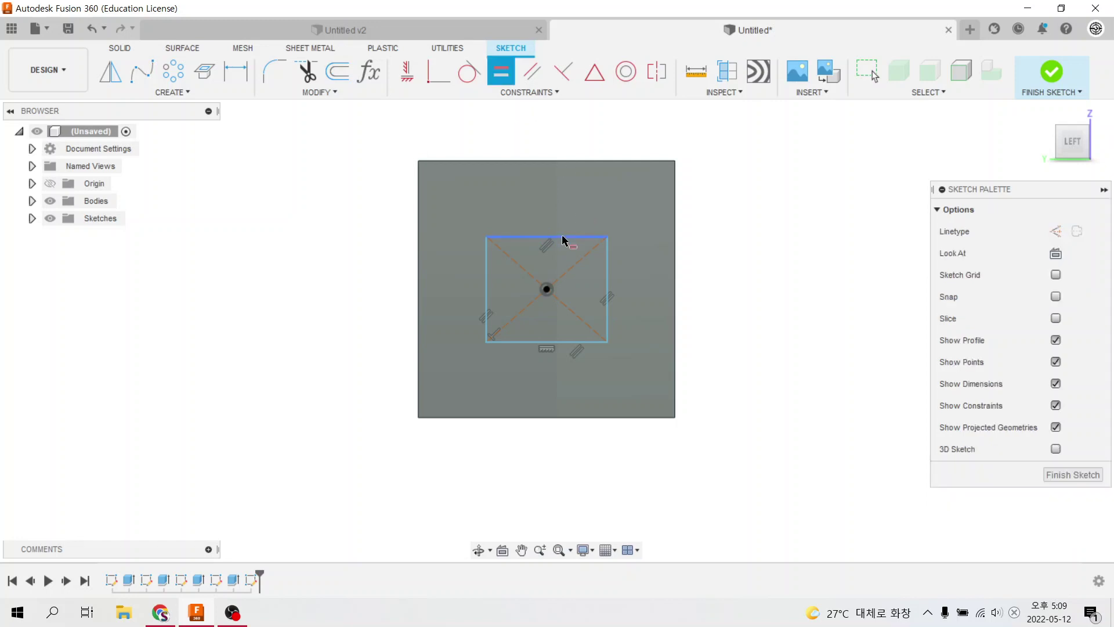
left_click(608, 273)
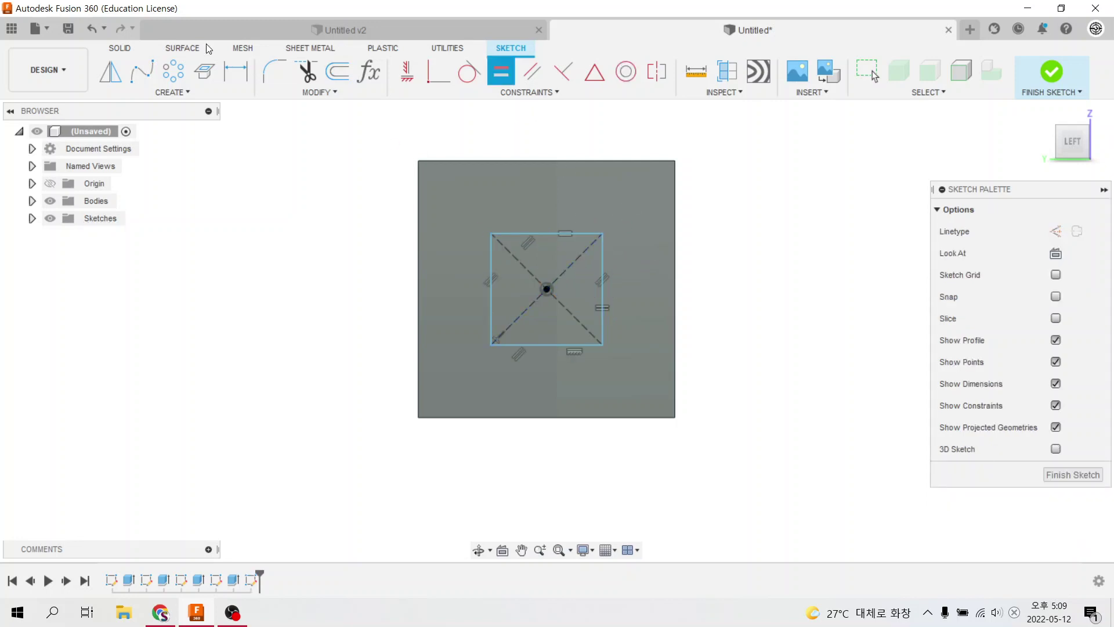
- Dimension the square's diagonal to 16 mm
left_click(244, 86)
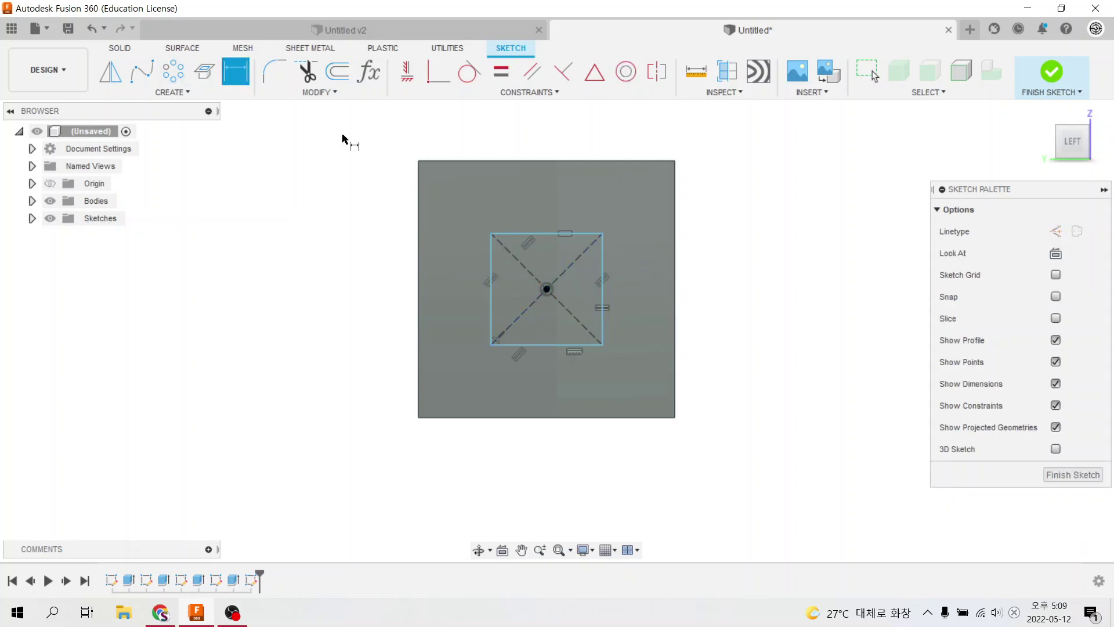
left_click(520, 322)
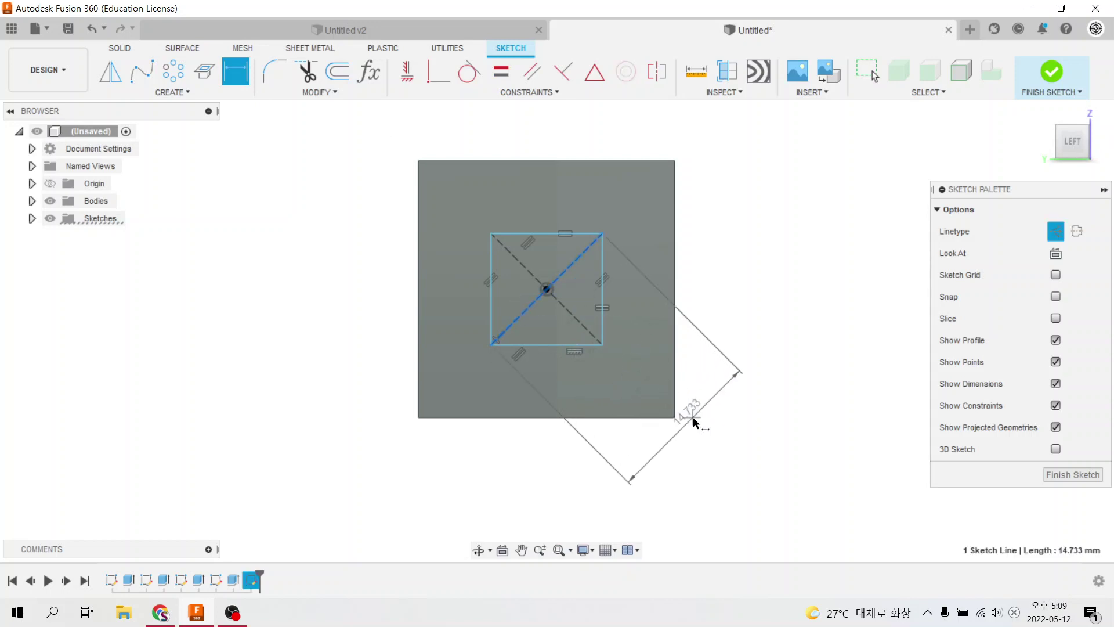
left_click(704, 431)
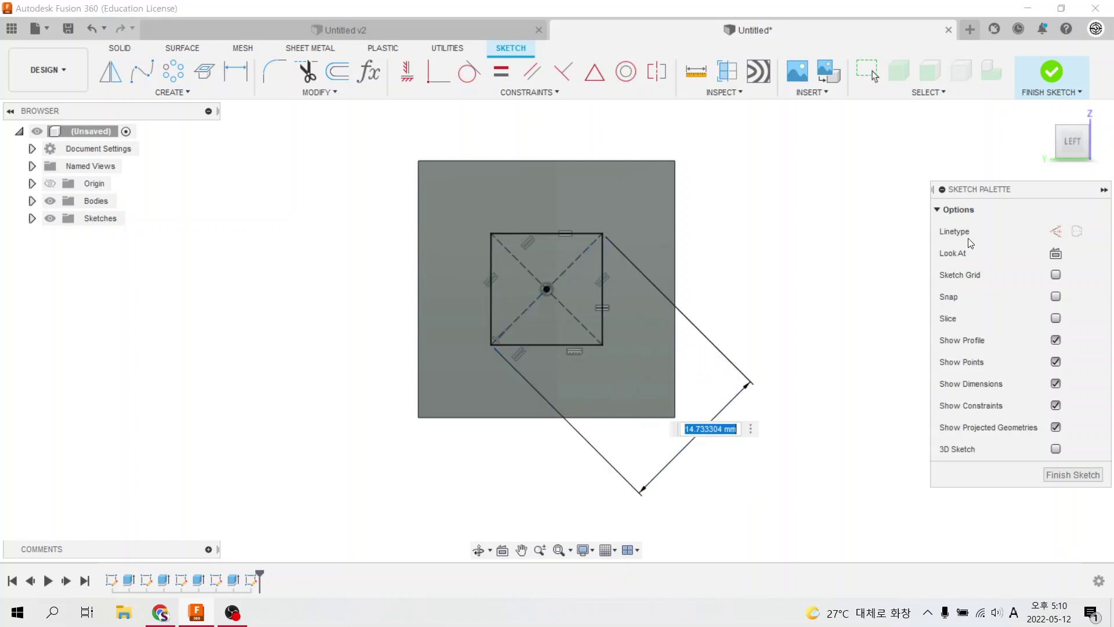
type("d1/1")
key("Return")
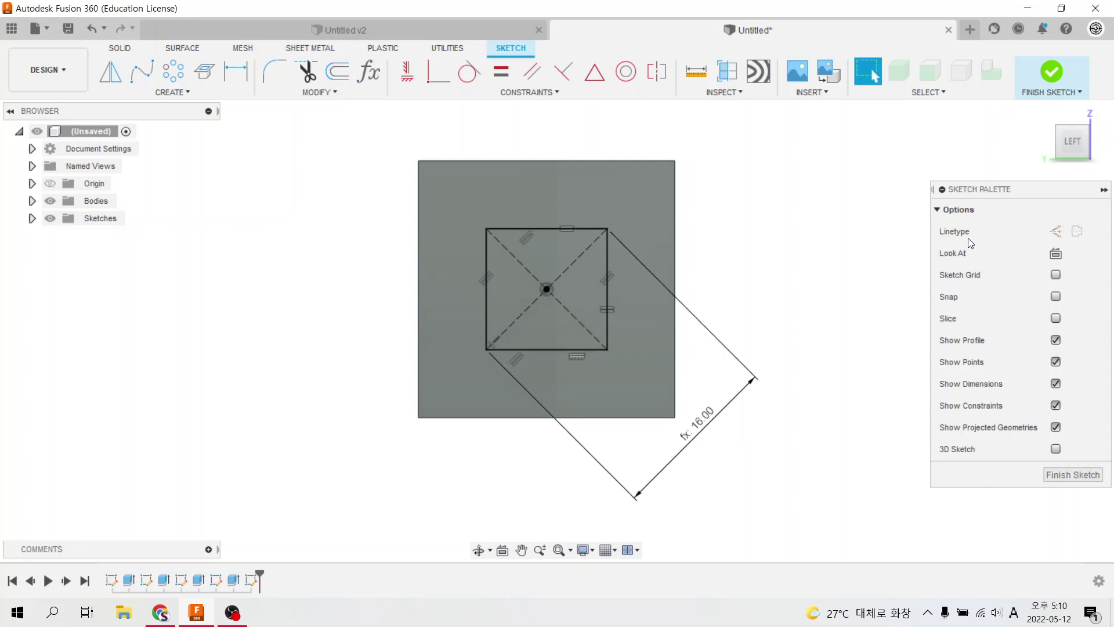
key("Escape")
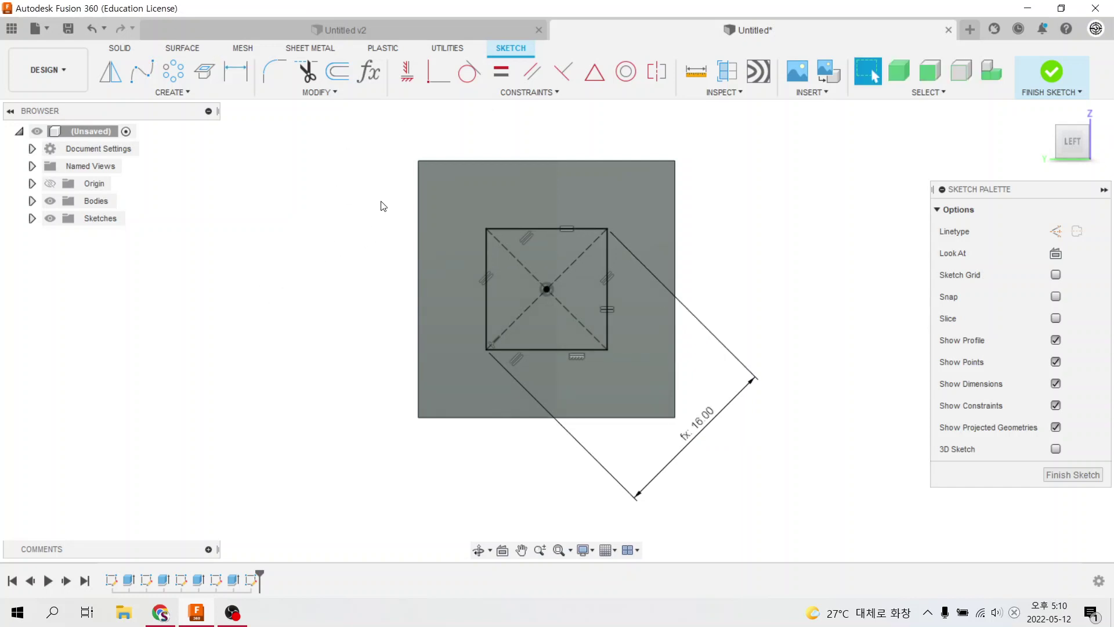
- Convert the square and its diagonals to construction geometry
left_click_drag(378, 197, 640, 368)
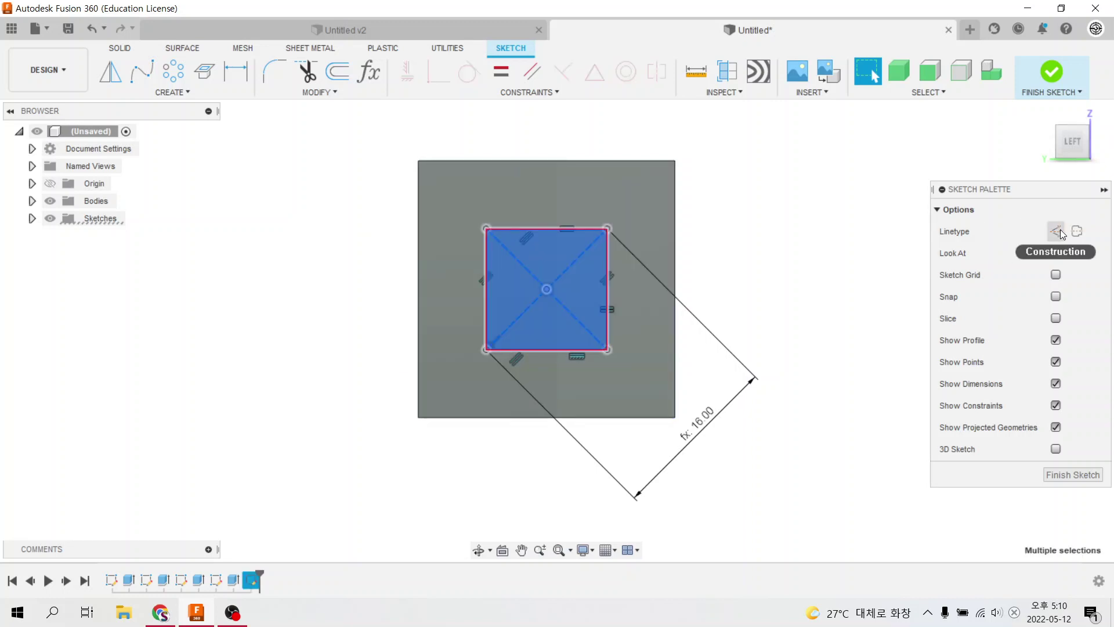
left_click(1060, 228)
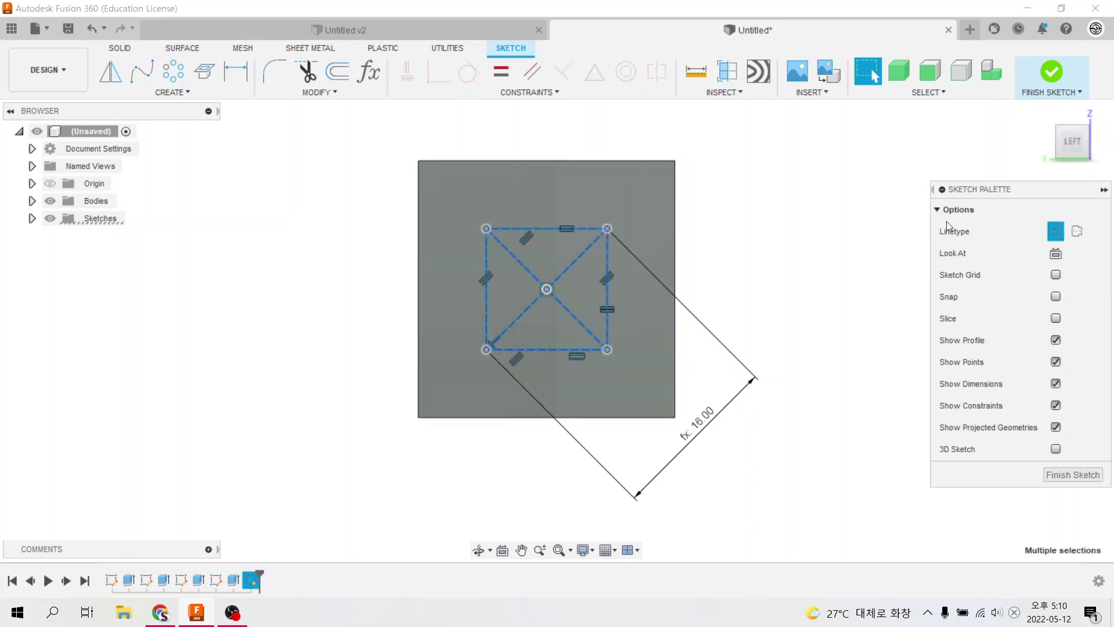
left_click(166, 92)
mouse_move(122, 140)
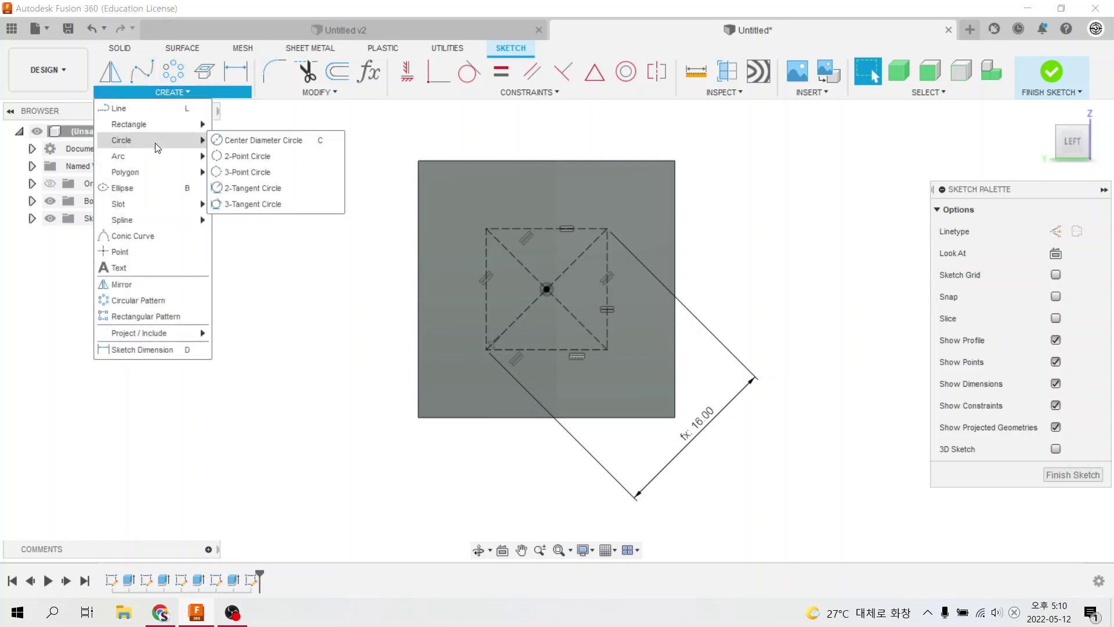
- Draw centre-diameter circles on each of the square's four corners
left_click(273, 140)
left_click(486, 229)
left_click(517, 240)
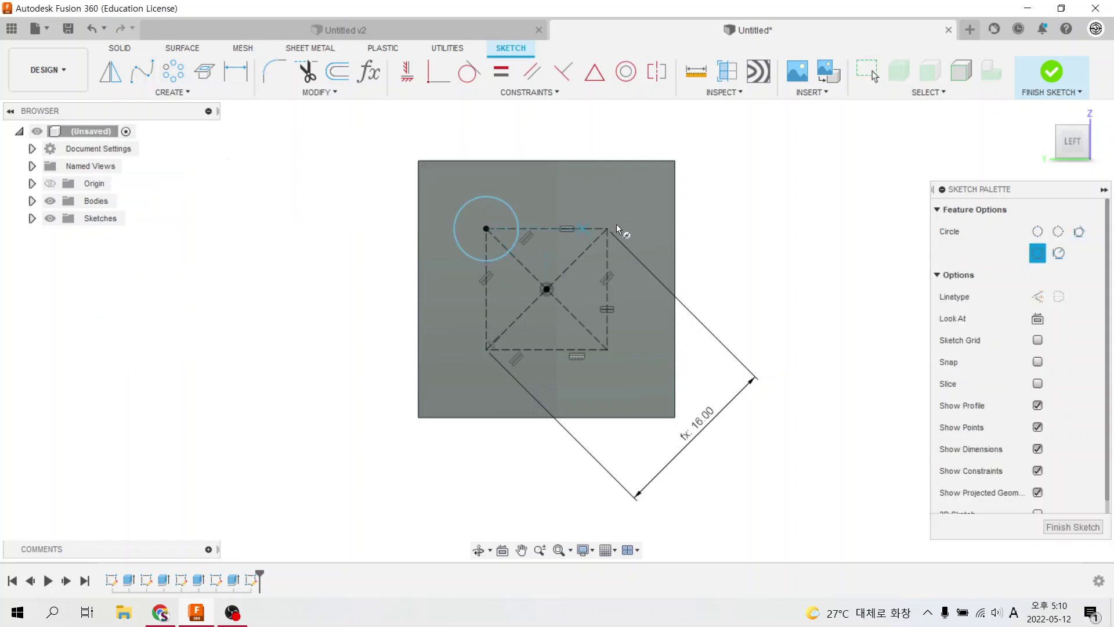
left_click(608, 228)
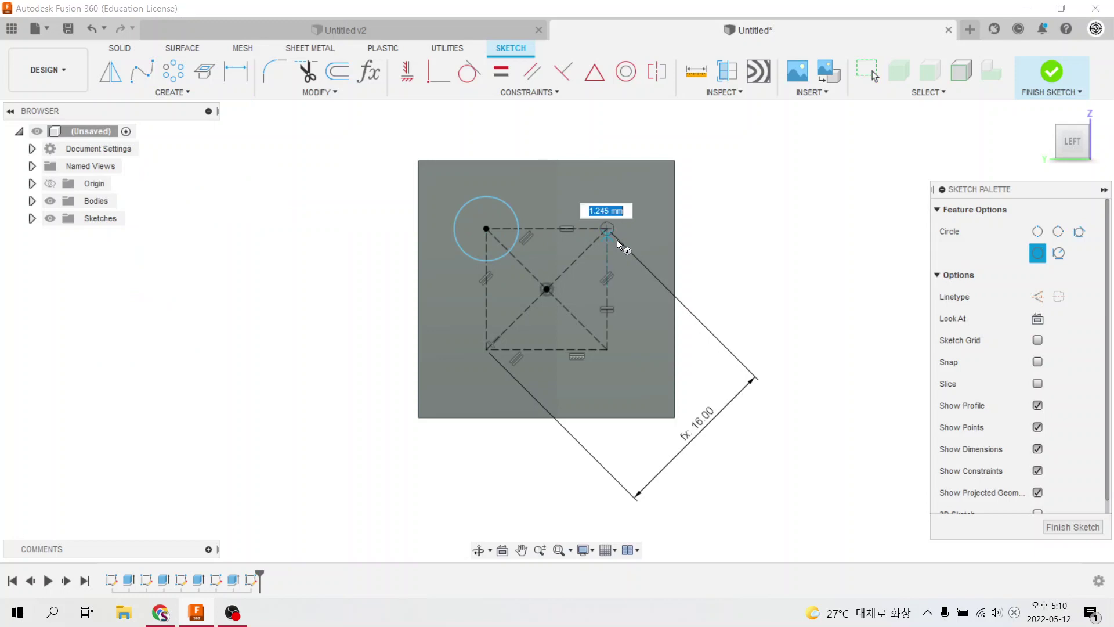
left_click(607, 349)
left_click(615, 369)
left_click(486, 350)
left_click(489, 367)
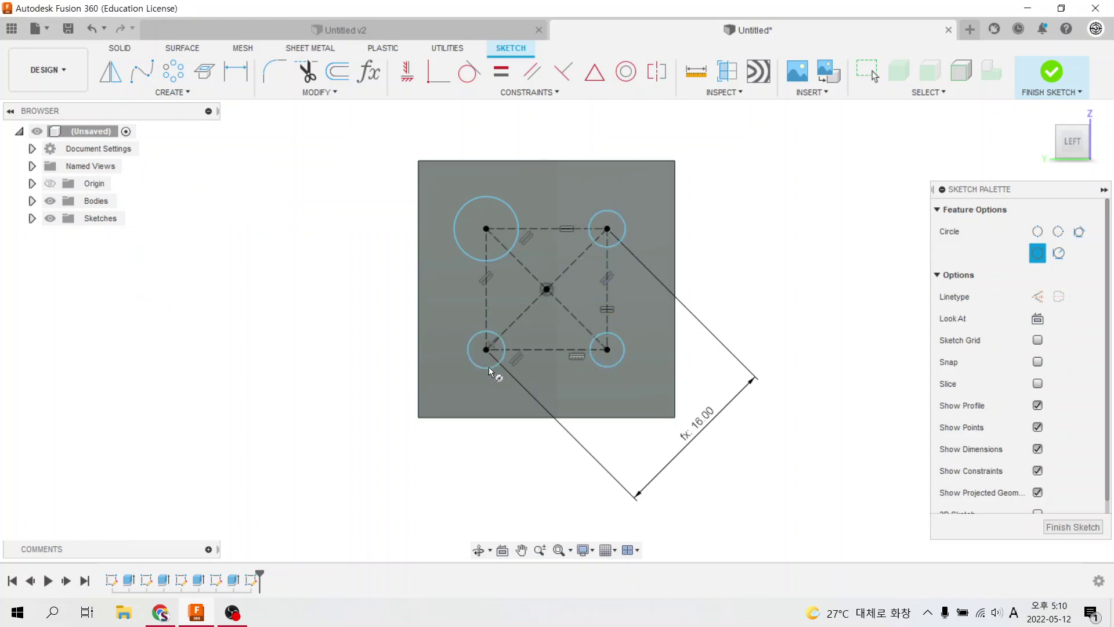
- Make the four circles equal and dimension one to a 6 mm diameter
left_click(502, 71)
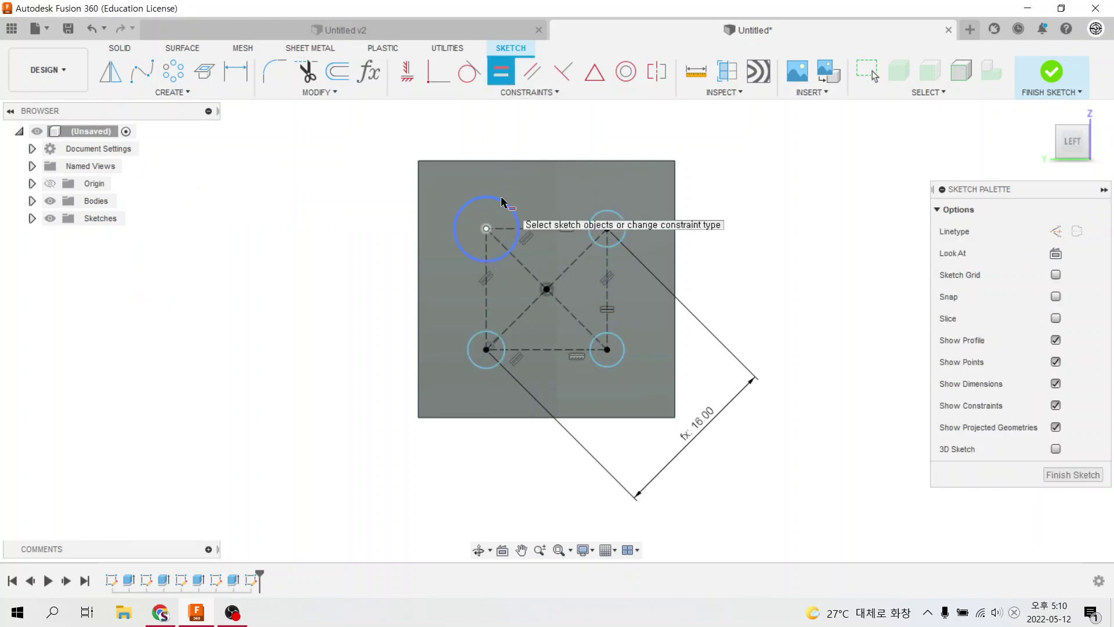
left_click(509, 206)
left_click(625, 227)
left_click(642, 224)
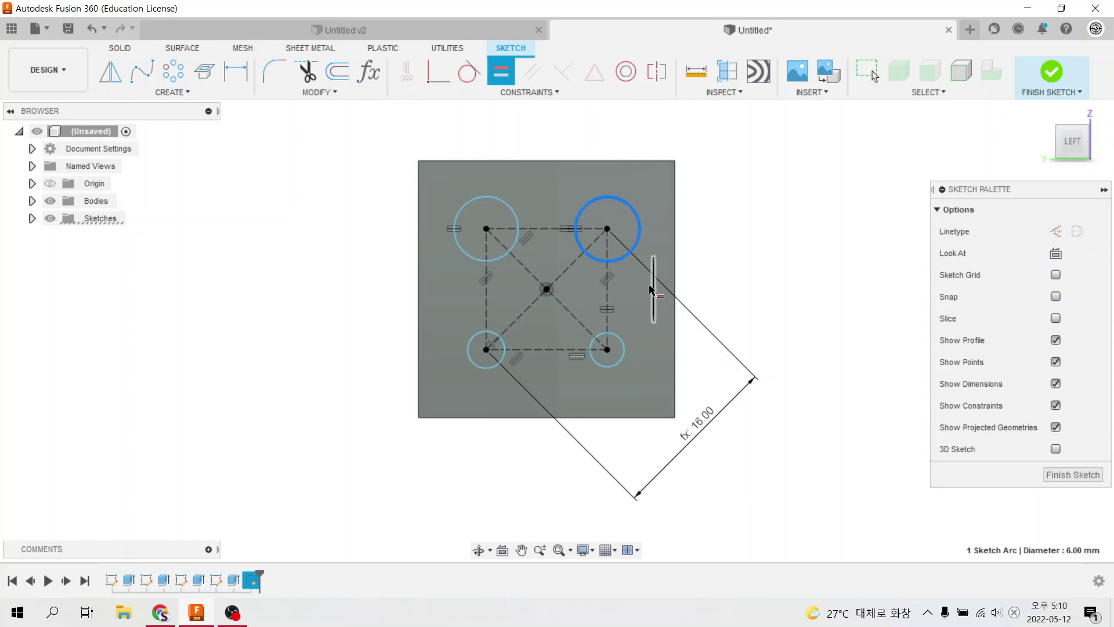
left_click(623, 343)
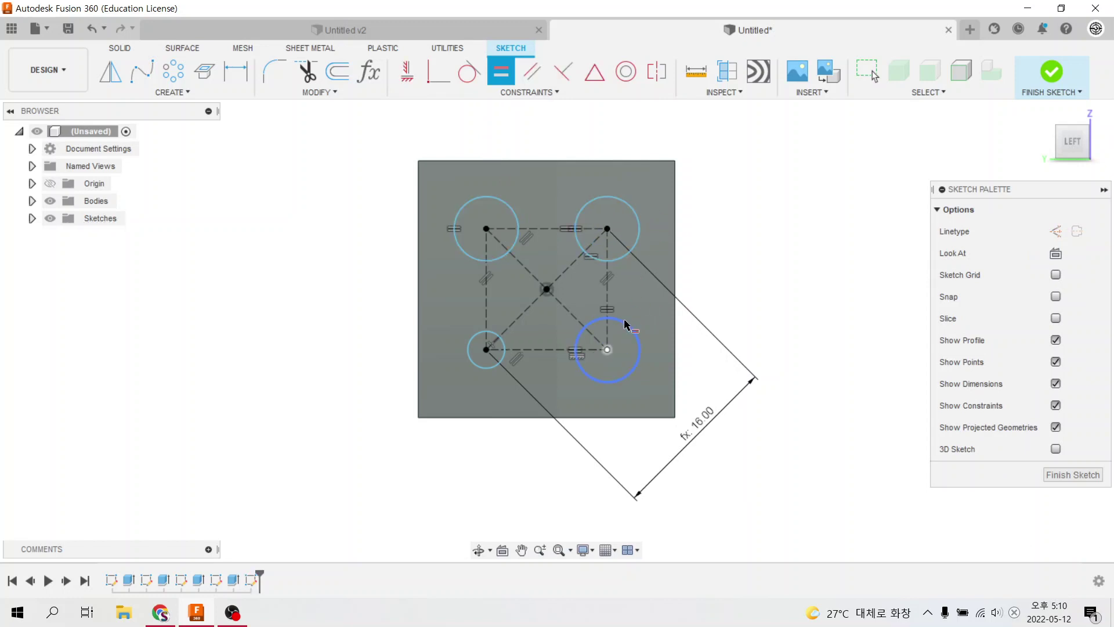
left_click(625, 323)
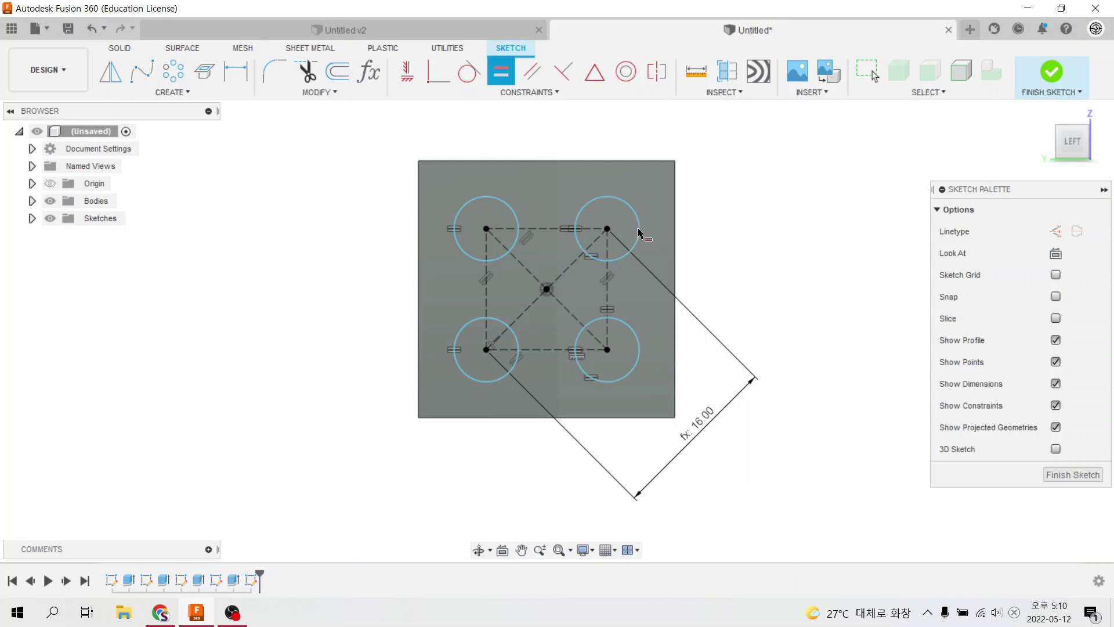
key("d")
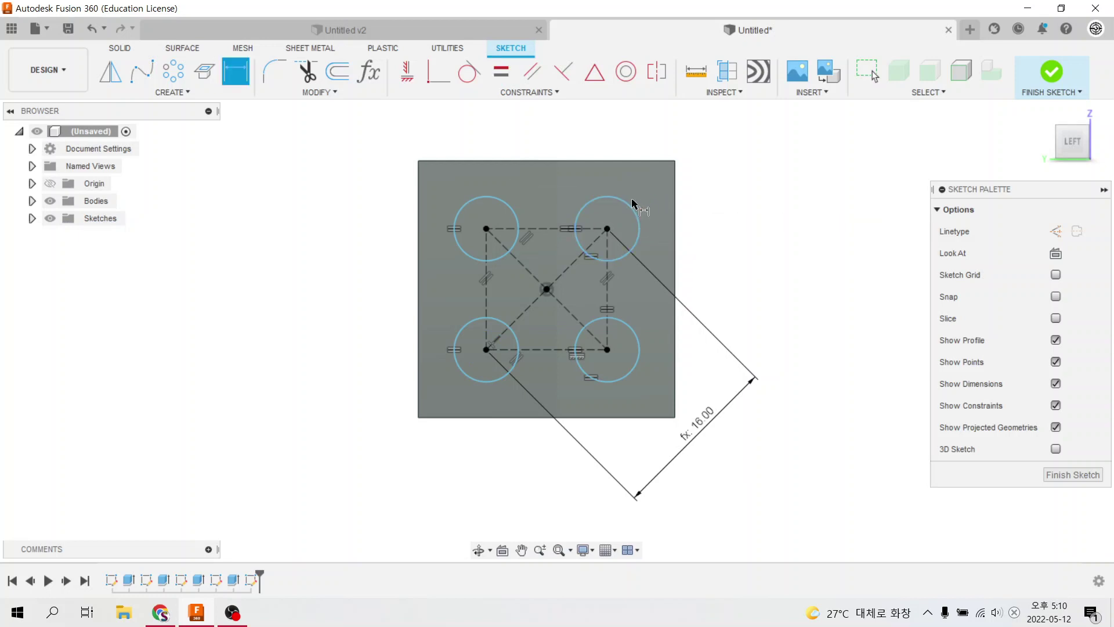
left_click(631, 204)
left_click(644, 185)
type("d4")
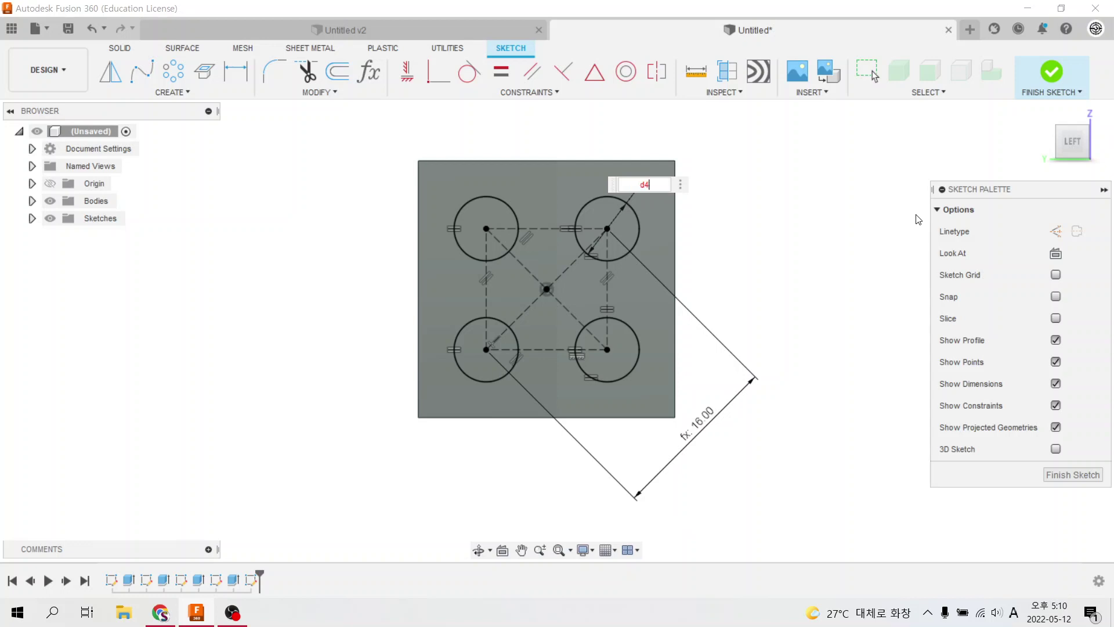
key("Return")
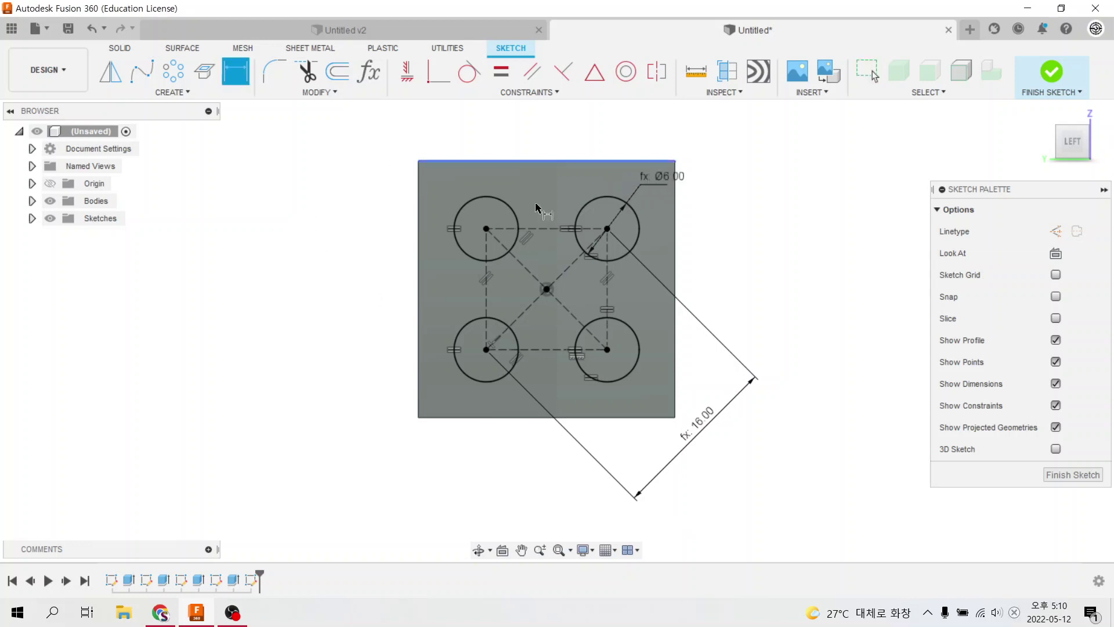
- Finish the sketch and cut the four corner circles into the face at -5
left_click(1051, 71)
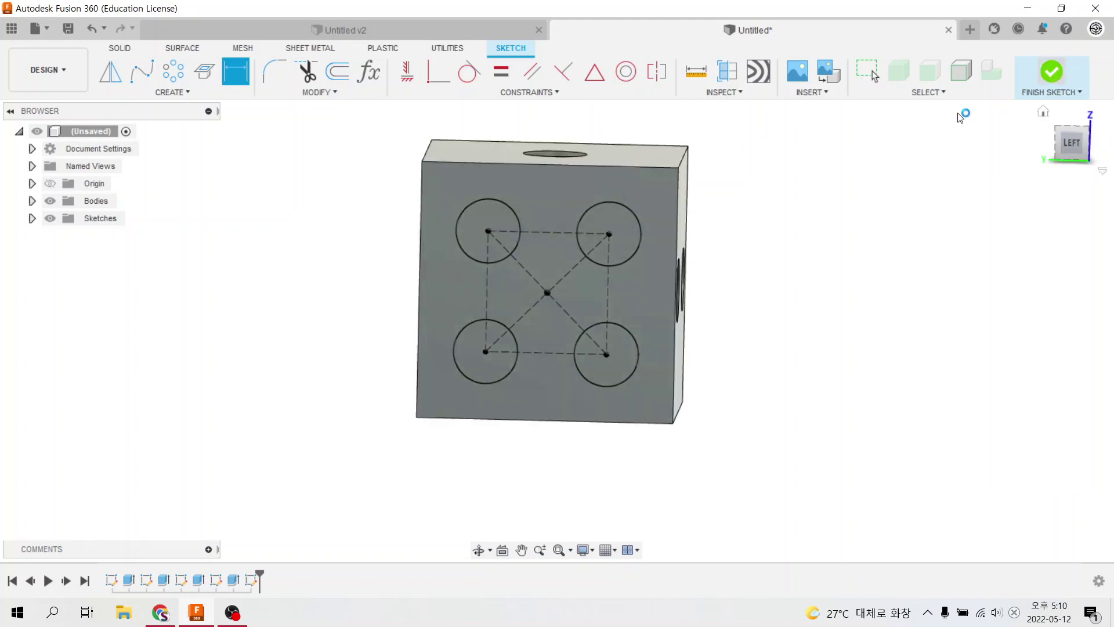
left_click(235, 71)
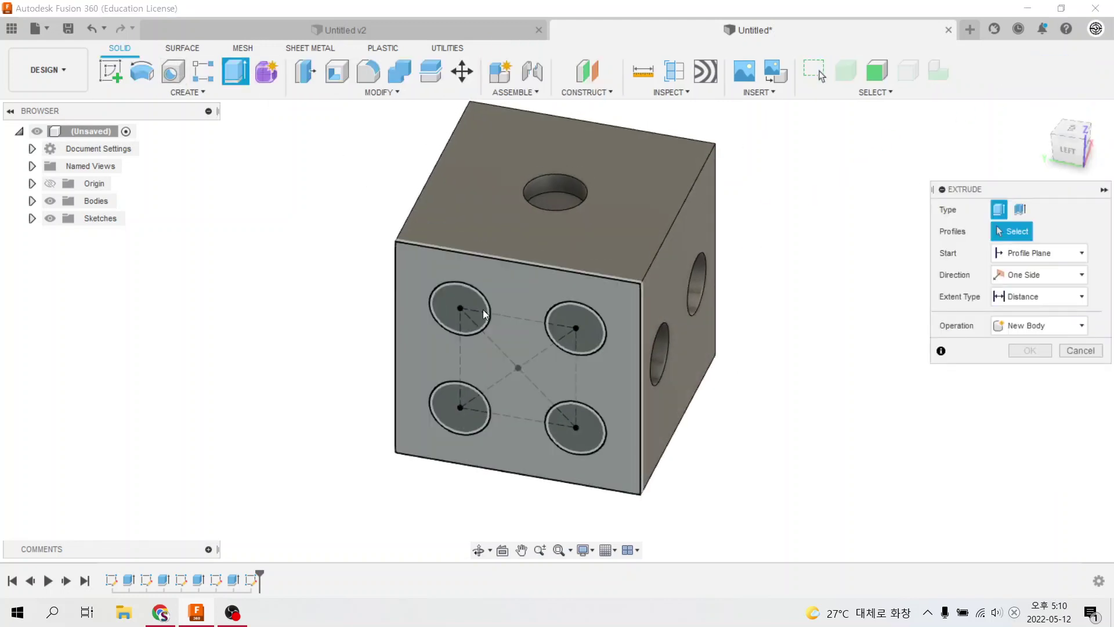
left_click(458, 304)
left_click(455, 412)
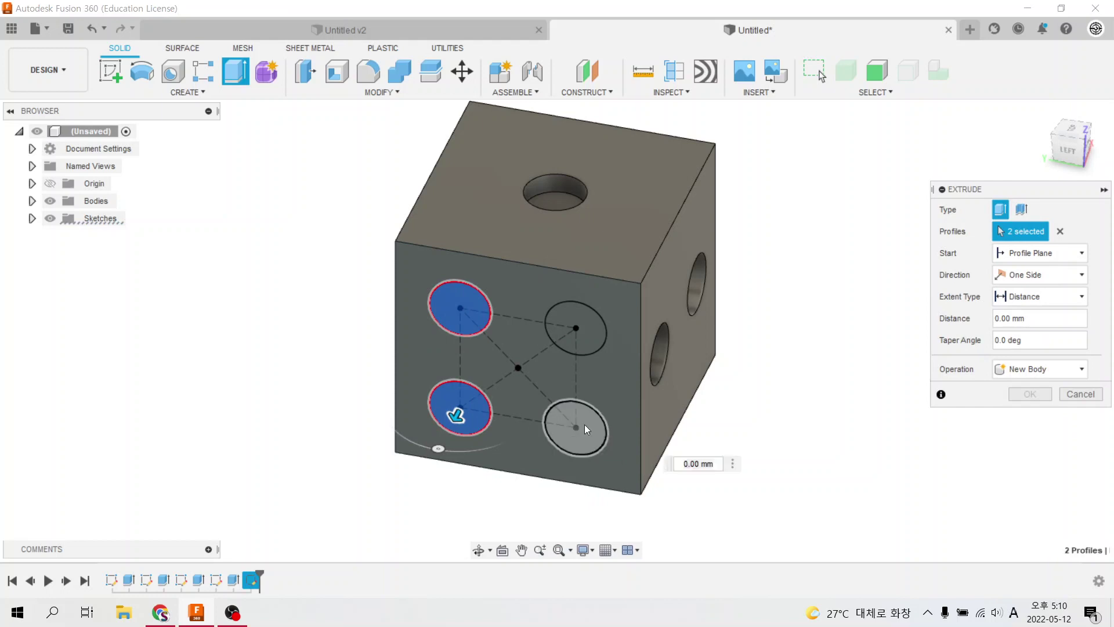
left_click(583, 423)
left_click(581, 335)
left_click_drag(570, 335, 583, 313)
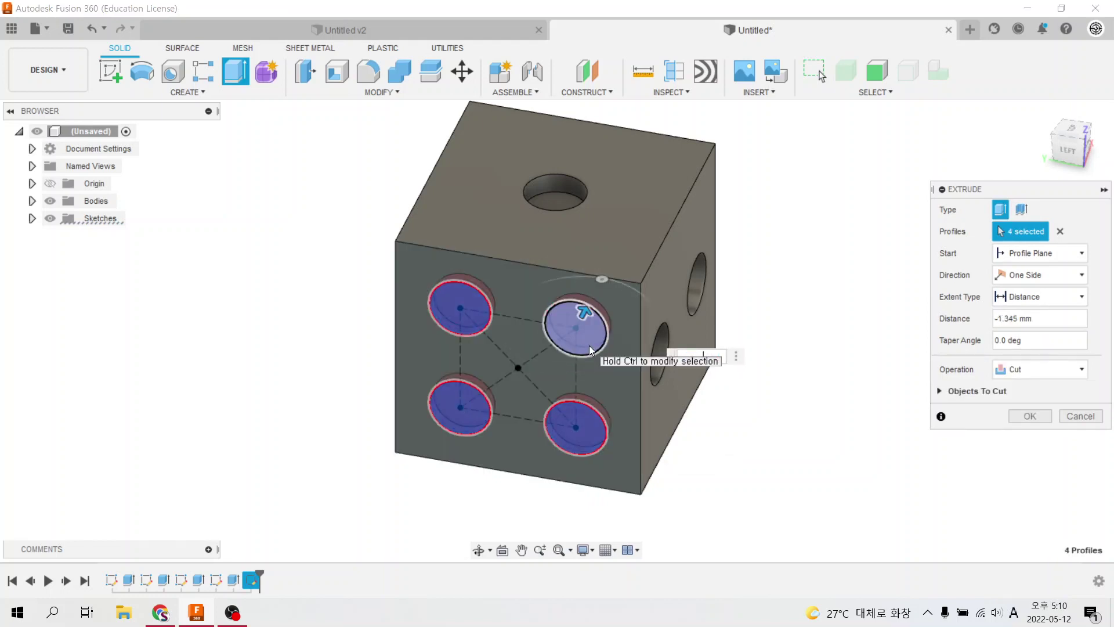
type("-5")
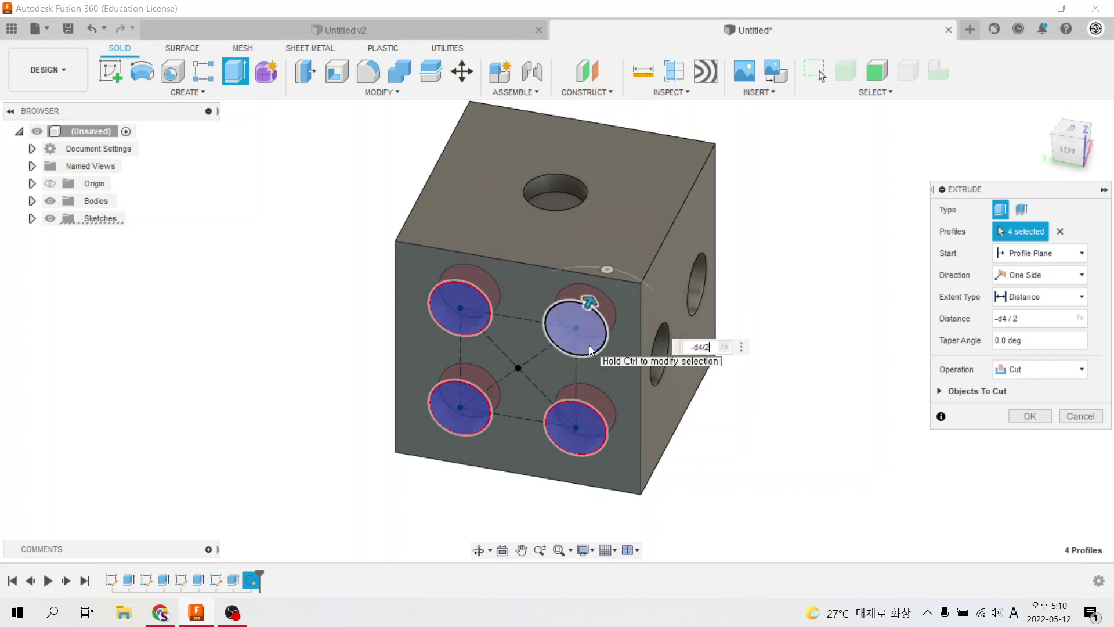
key("Return")
- Edit the four-hole cut to keep depth -d4/2, then orbit to the blank face
mouse_move(232, 336)
middle_mouse_down("shift")
mouse_move(267, 318)
mouse_move(364, 311)
mouse_move(425, 335)
middle_mouse_up("shift")
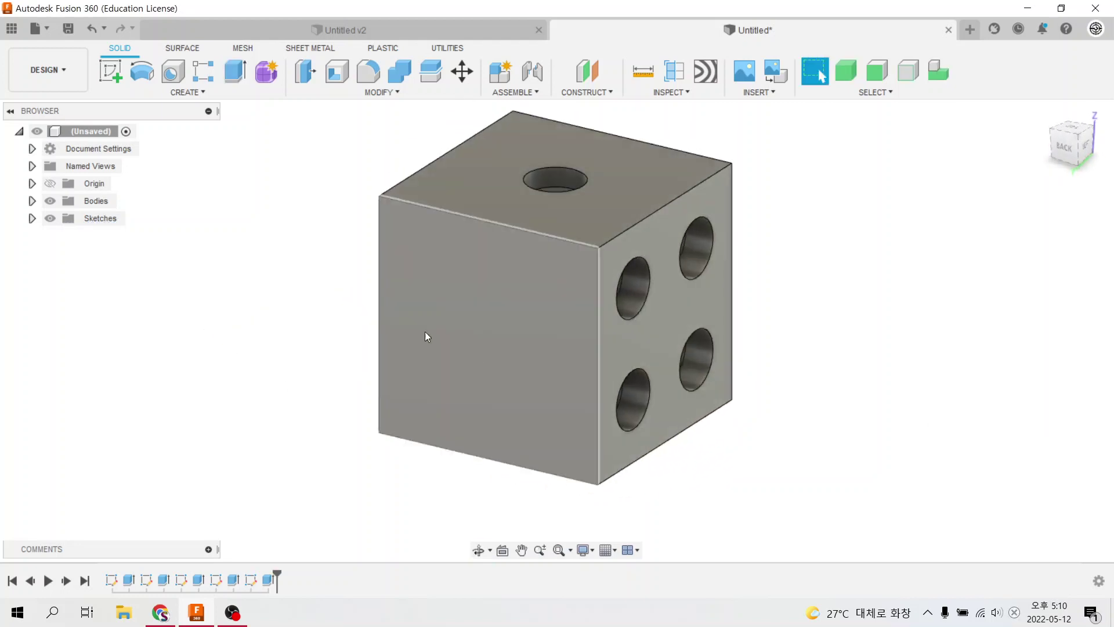
mouse_move(751, 326)
middle_mouse_down("shift")
mouse_move(716, 346)
mouse_move(659, 346)
mouse_move(625, 311)
mouse_move(642, 331)
mouse_move(659, 324)
middle_mouse_up("shift")
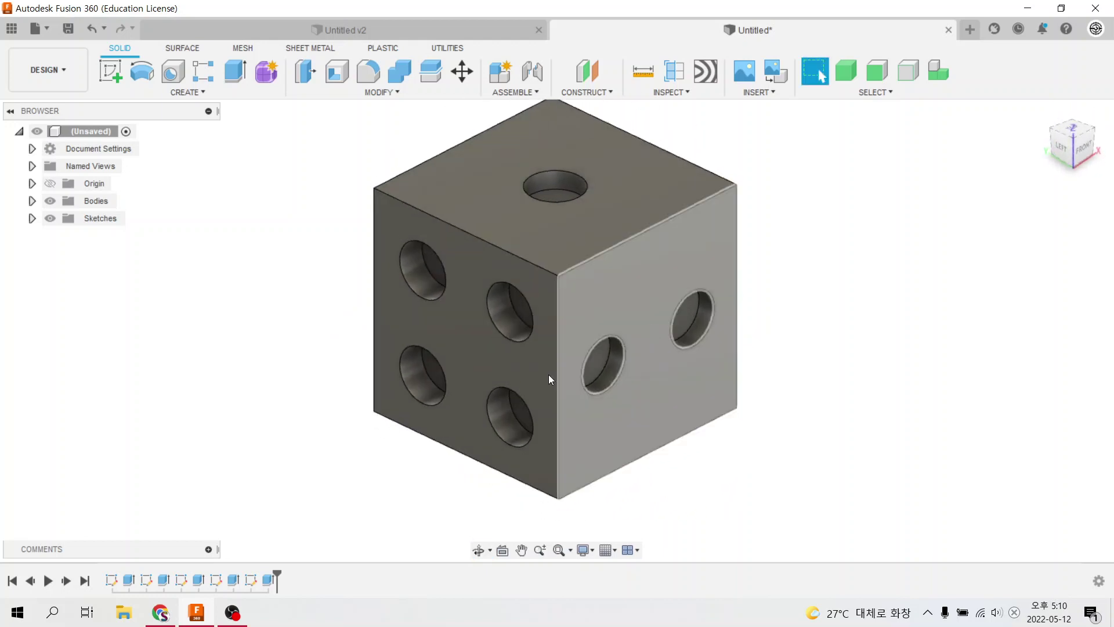
right_click(264, 579)
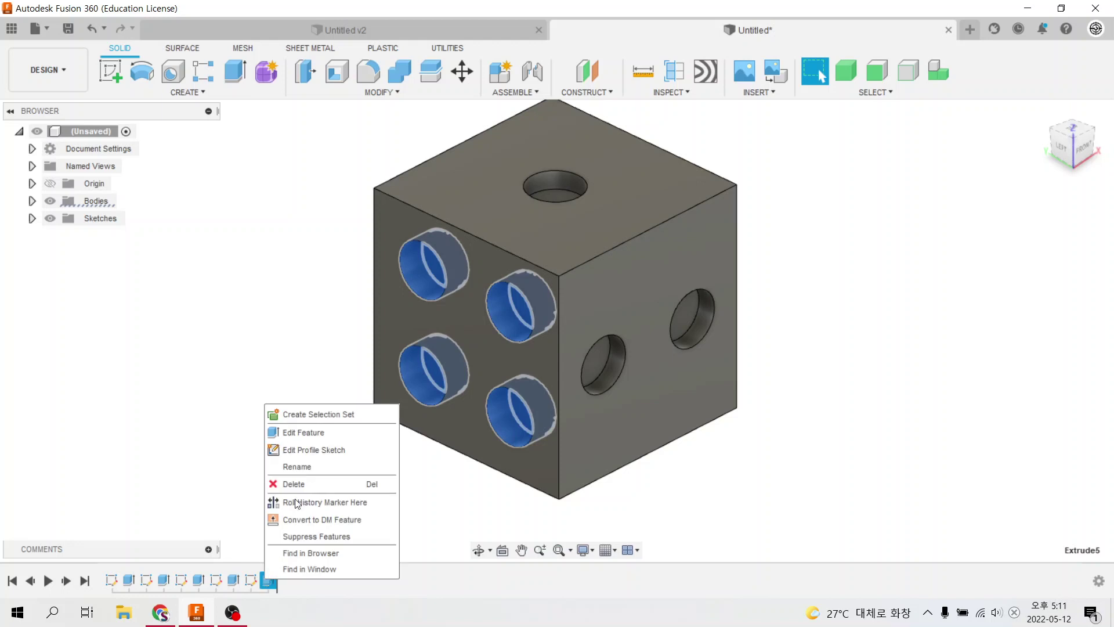
left_click(302, 438)
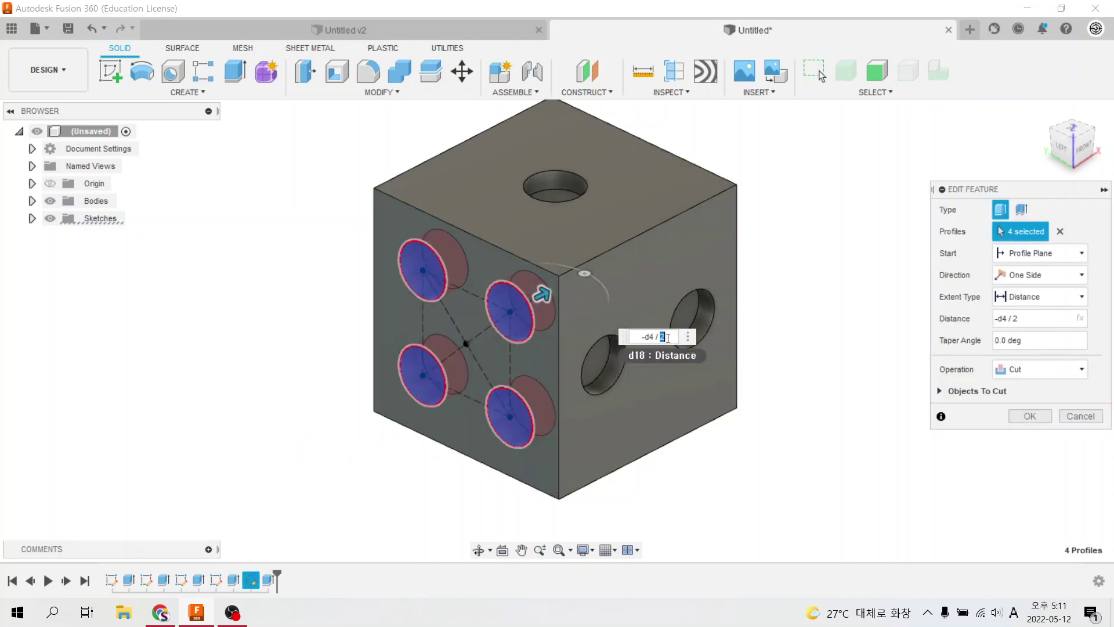
key("Return")
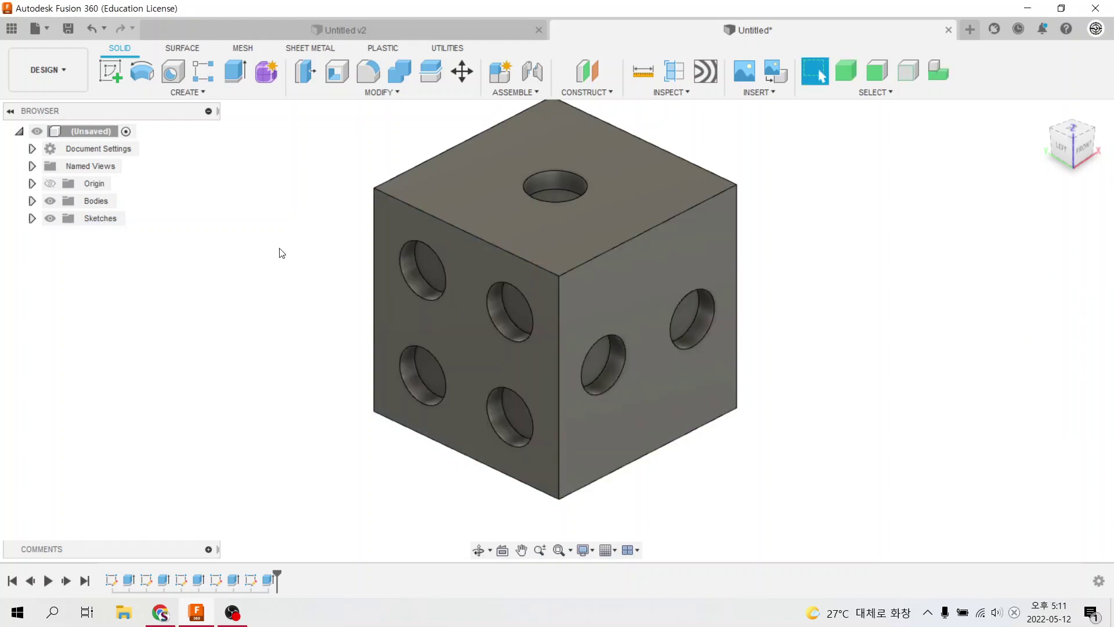
mouse_move(279, 251)
middle_mouse_down("shift")
mouse_move(334, 282)
mouse_move(372, 261)
mouse_move(441, 309)
middle_mouse_up("shift")
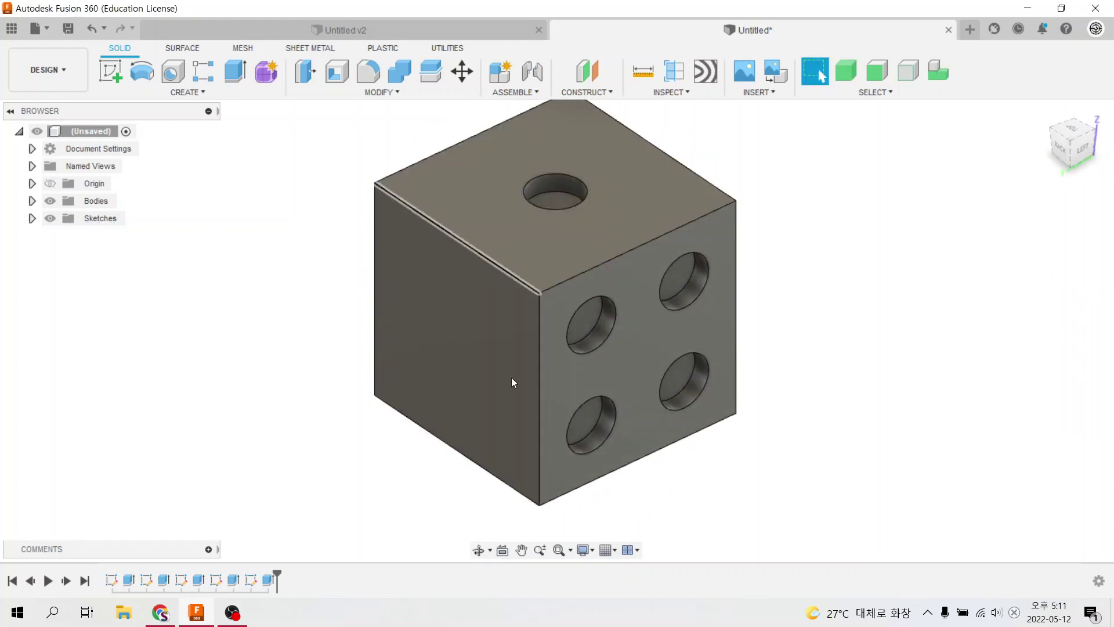
mouse_move(975, 213)
middle_mouse_down("shift")
mouse_move(1004, 216)
mouse_move(493, 341)
mouse_move(504, 332)
mouse_move(448, 319)
middle_mouse_up("shift")
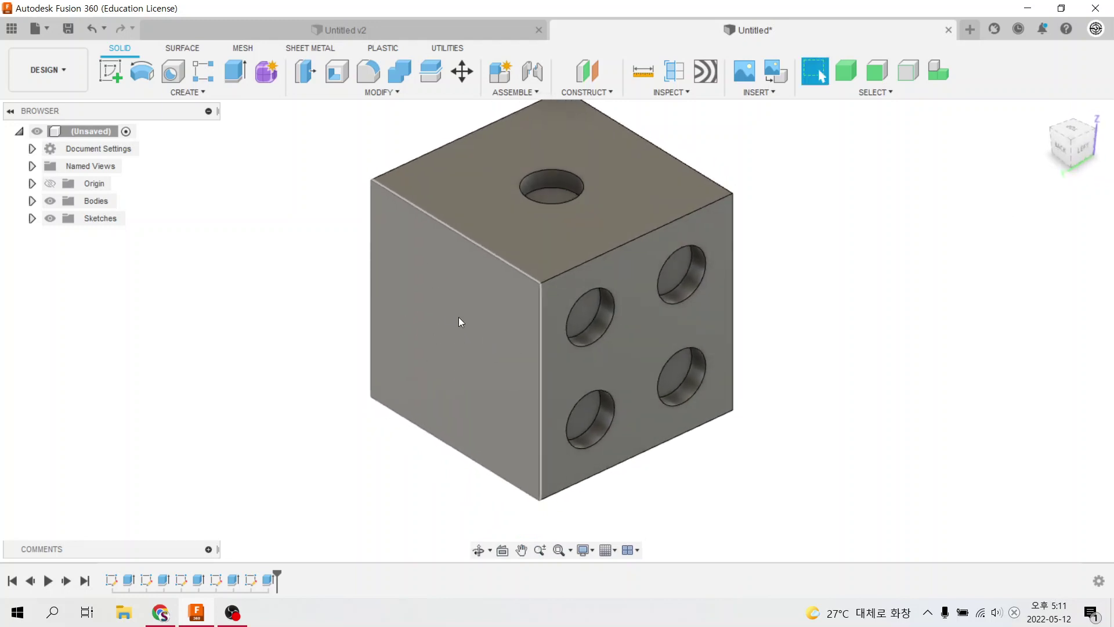
right_click_drag(458, 320, 460, 429)
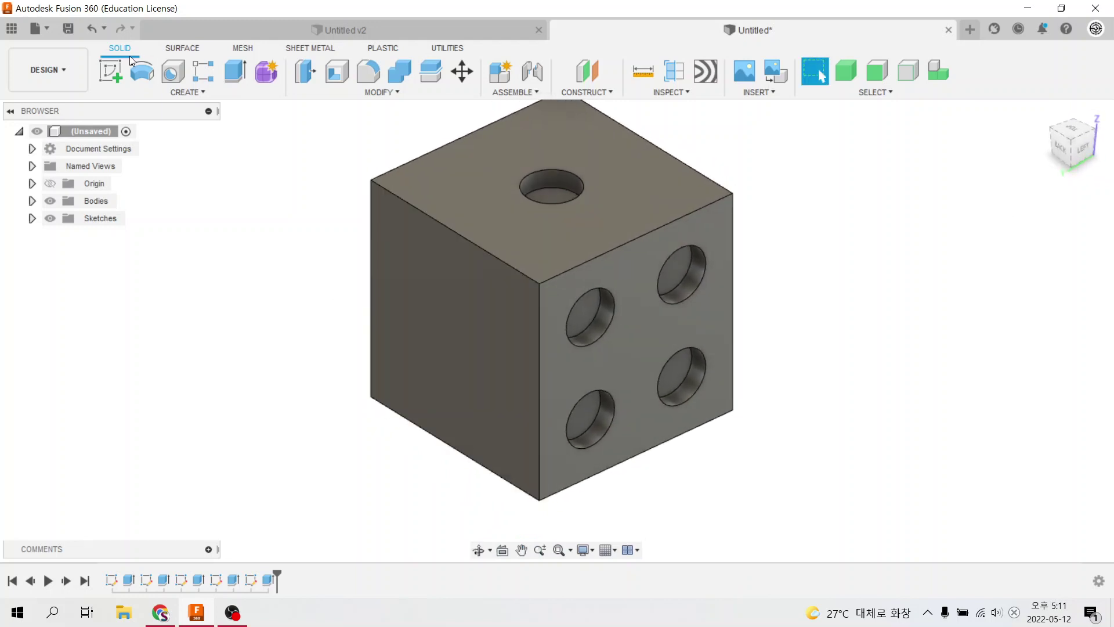
- On the blank left face, sketch a centre rectangle at the origin made square with Equal
left_click(463, 381)
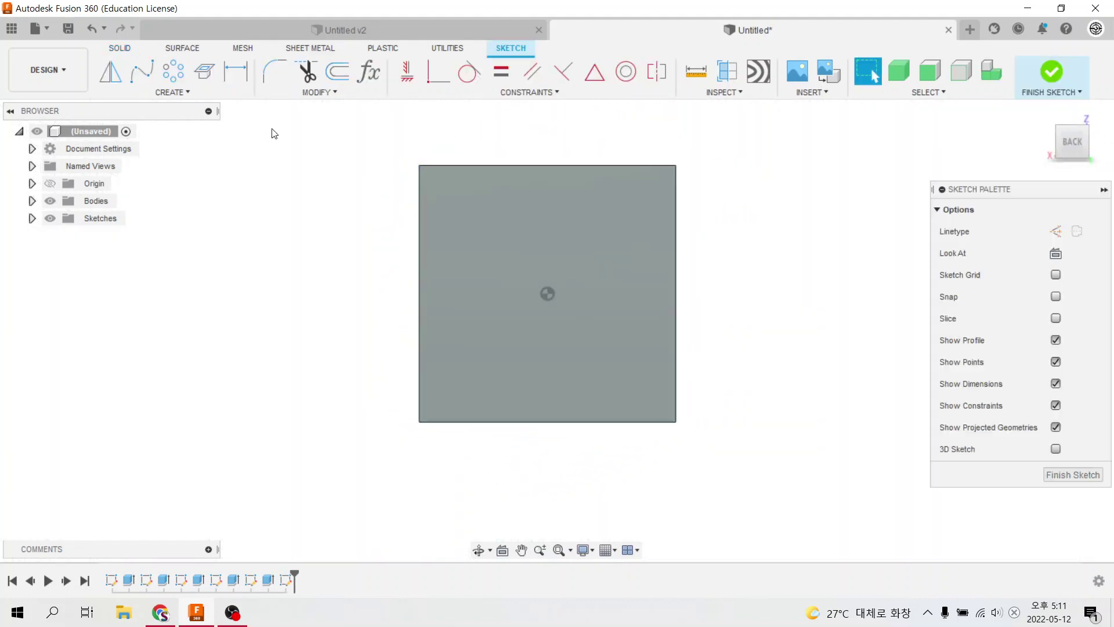
left_click(166, 92)
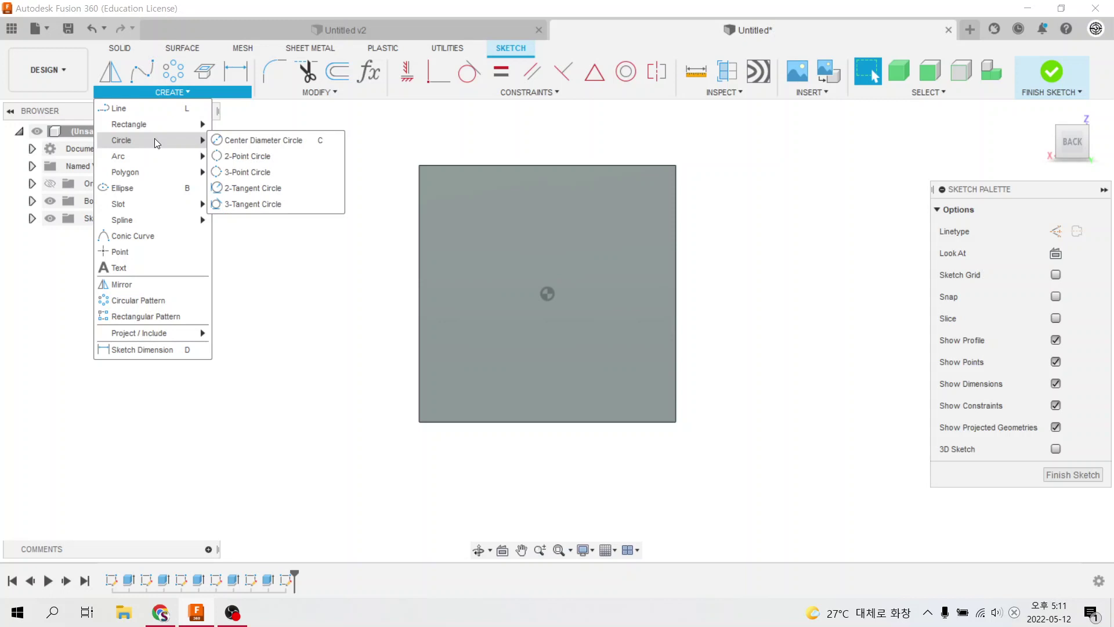
mouse_move(129, 124)
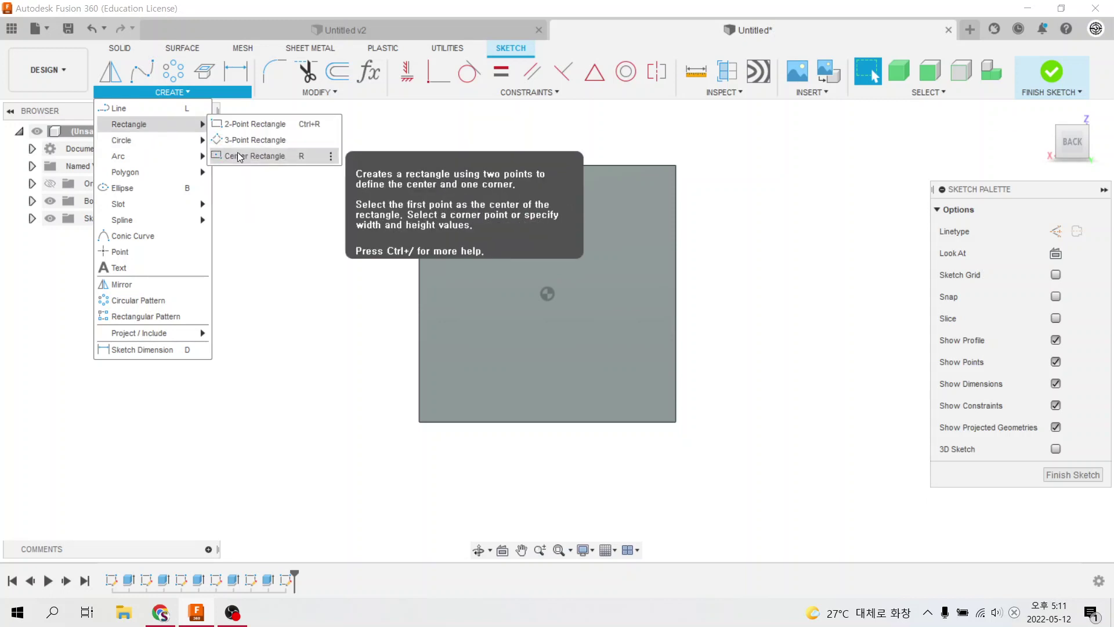
left_click(238, 153)
left_click(547, 294)
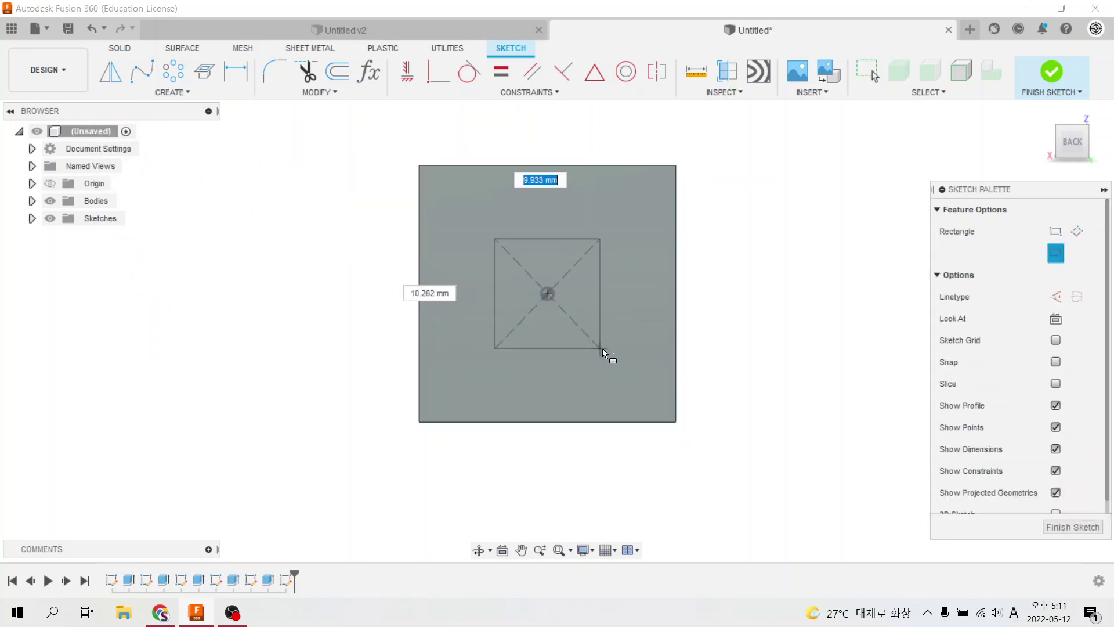
left_click(612, 350)
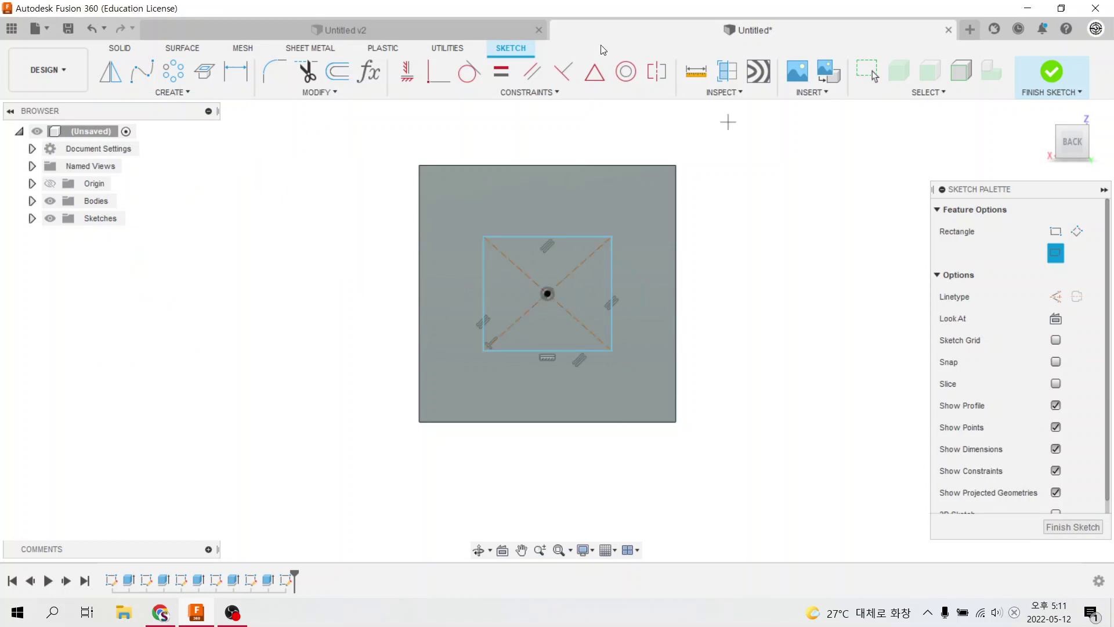
left_click(506, 74)
left_click(535, 238)
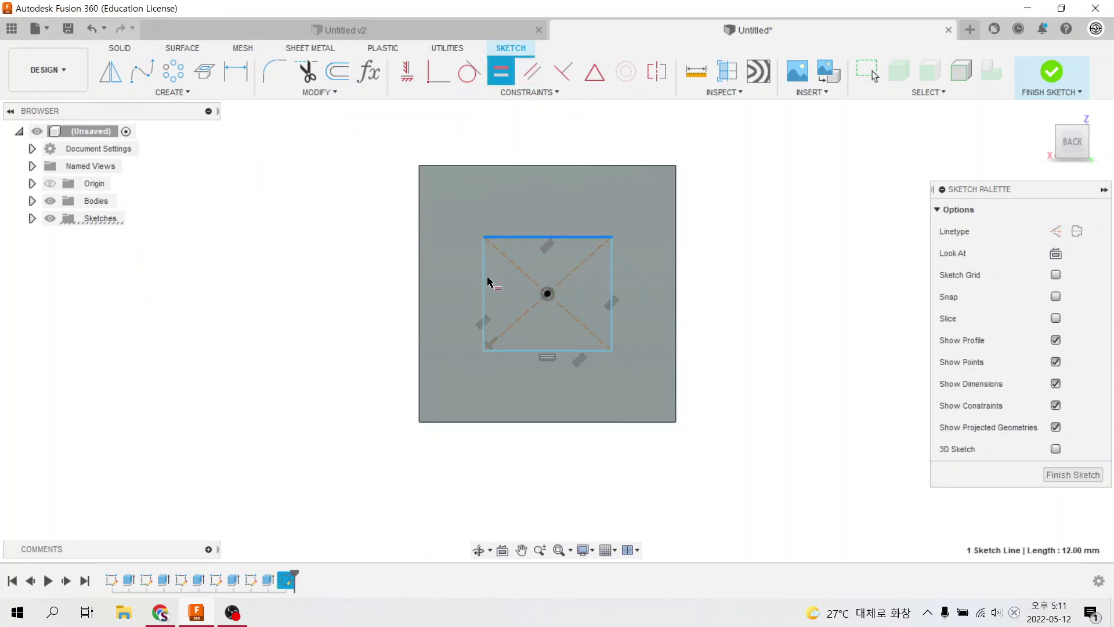
left_click(486, 281)
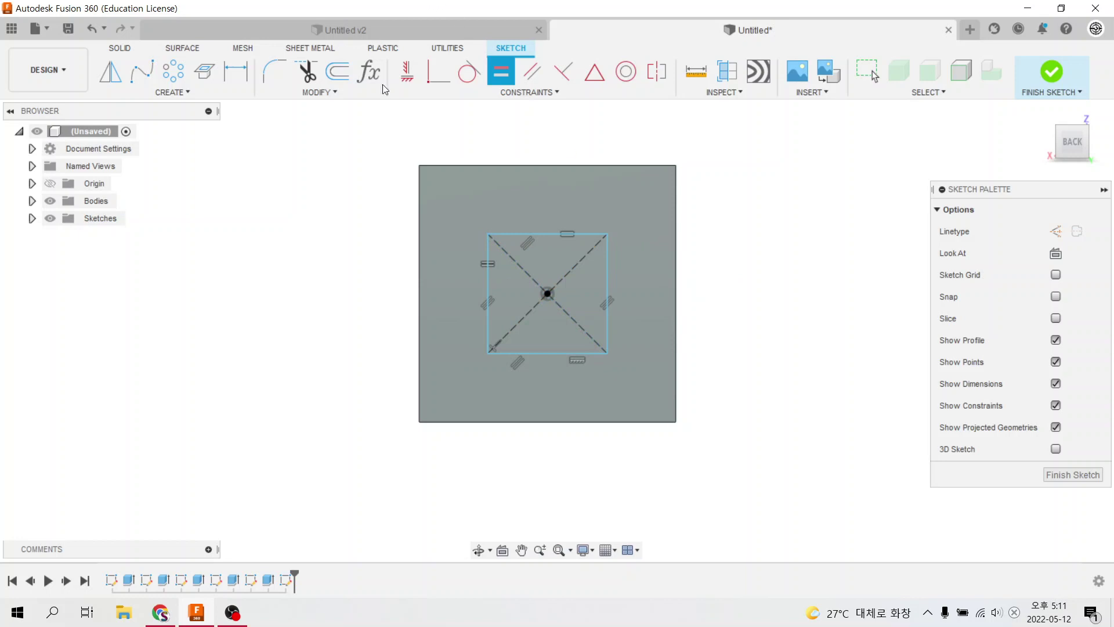
- Dimension the square's diagonal to 16 and convert the square to construction lines
key("d")
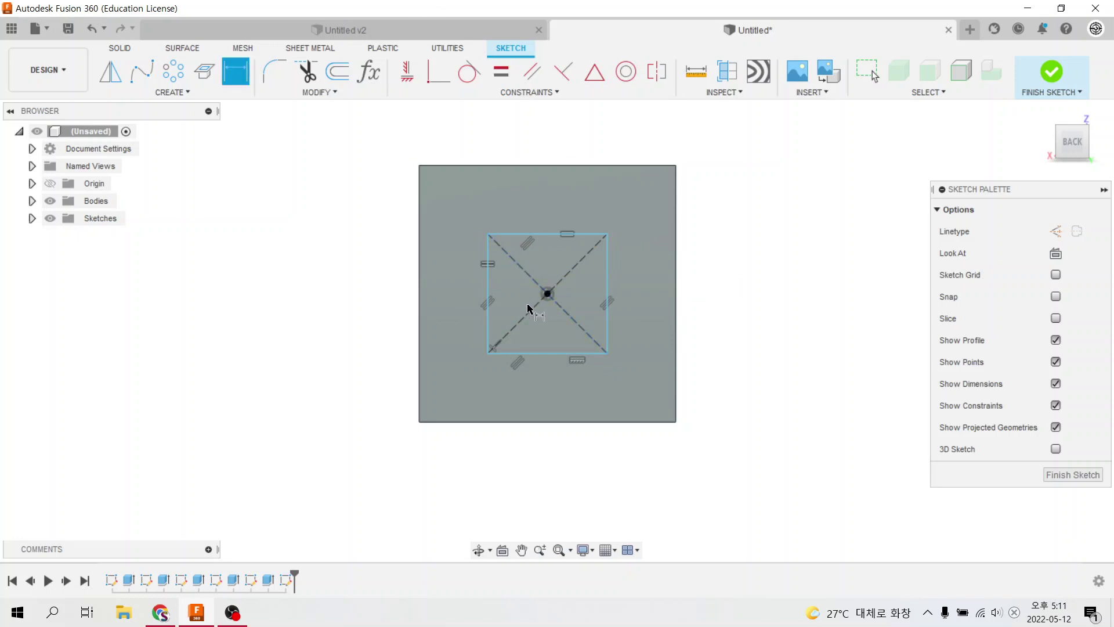
left_click(537, 315)
left_click(636, 375)
type("d1/1")
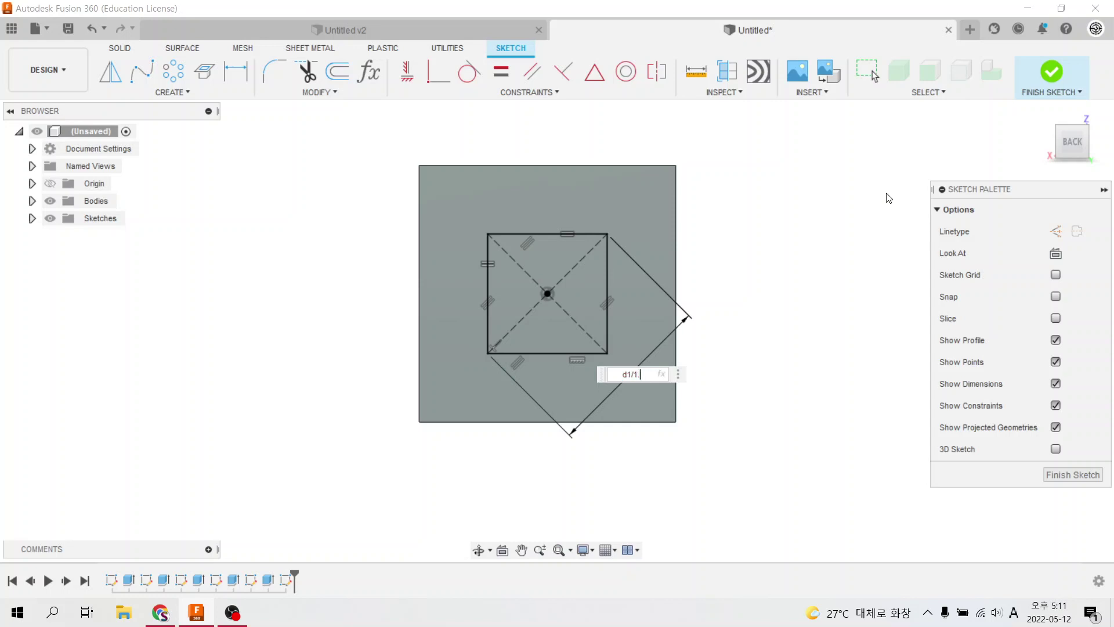
key("Return")
key("Escape")
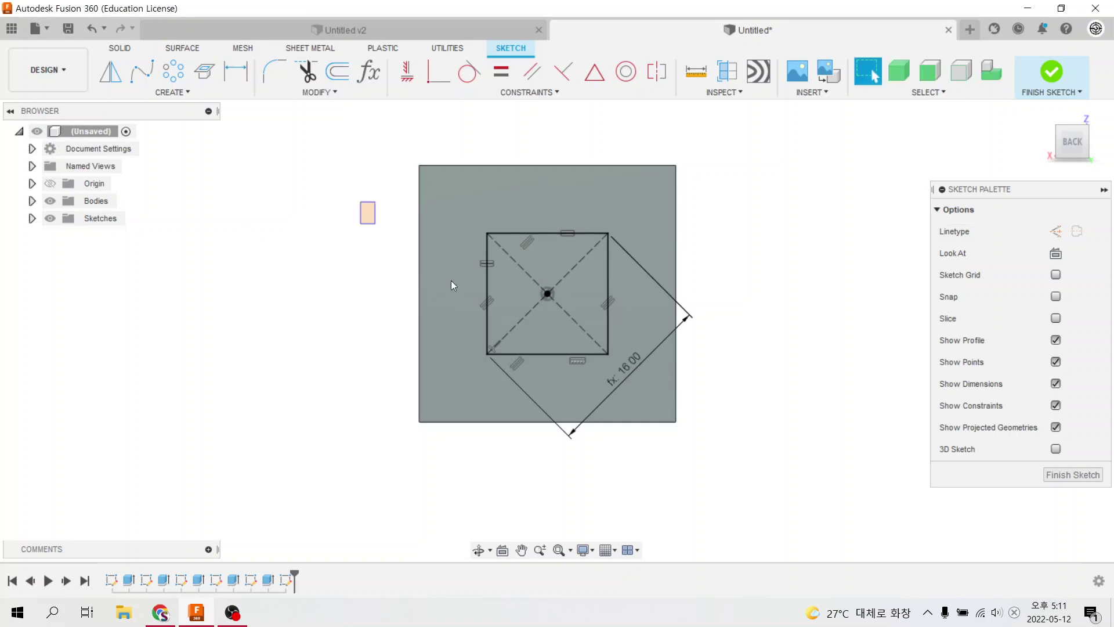
left_click_drag(453, 284, 623, 382)
left_click(1056, 232)
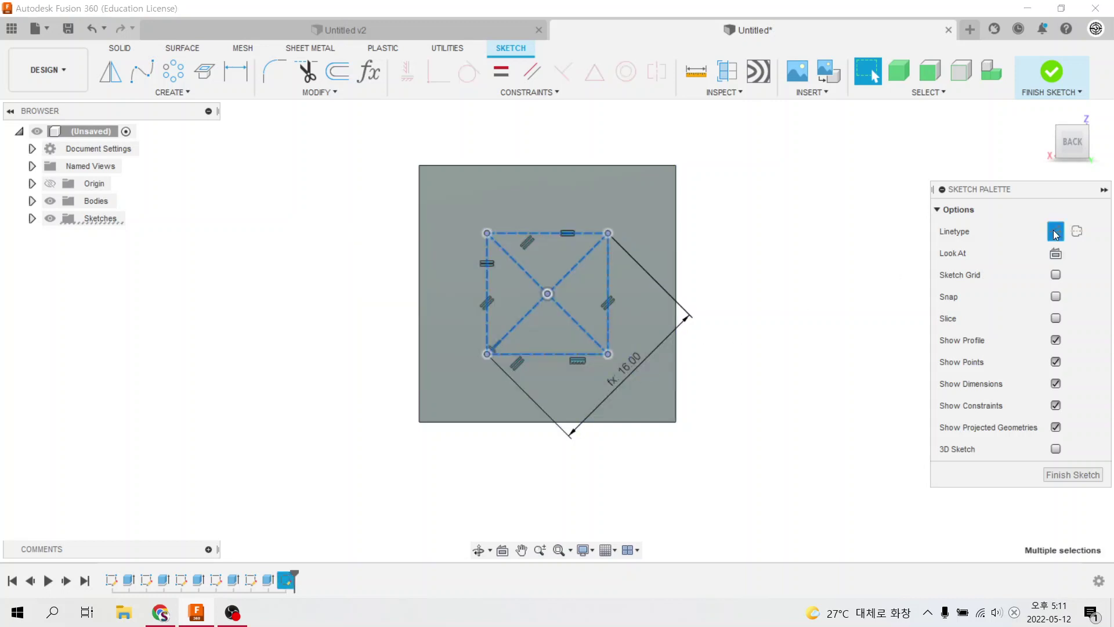
left_click(765, 241)
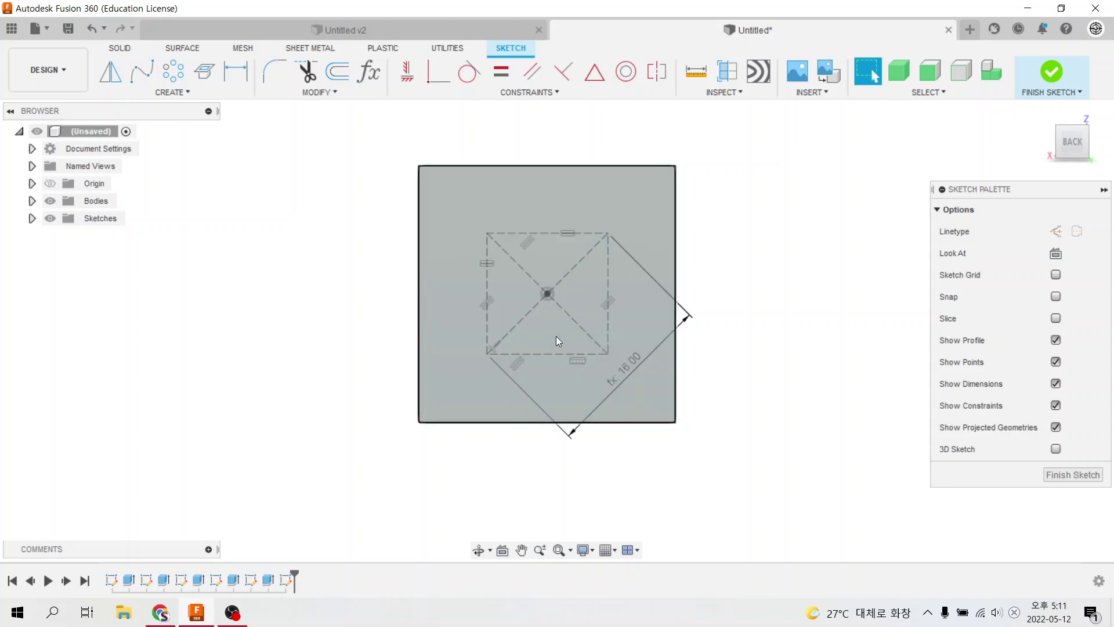
- Draw circles on the square's four corners and at its centre
key("c")
left_click(486, 233)
left_click(499, 259)
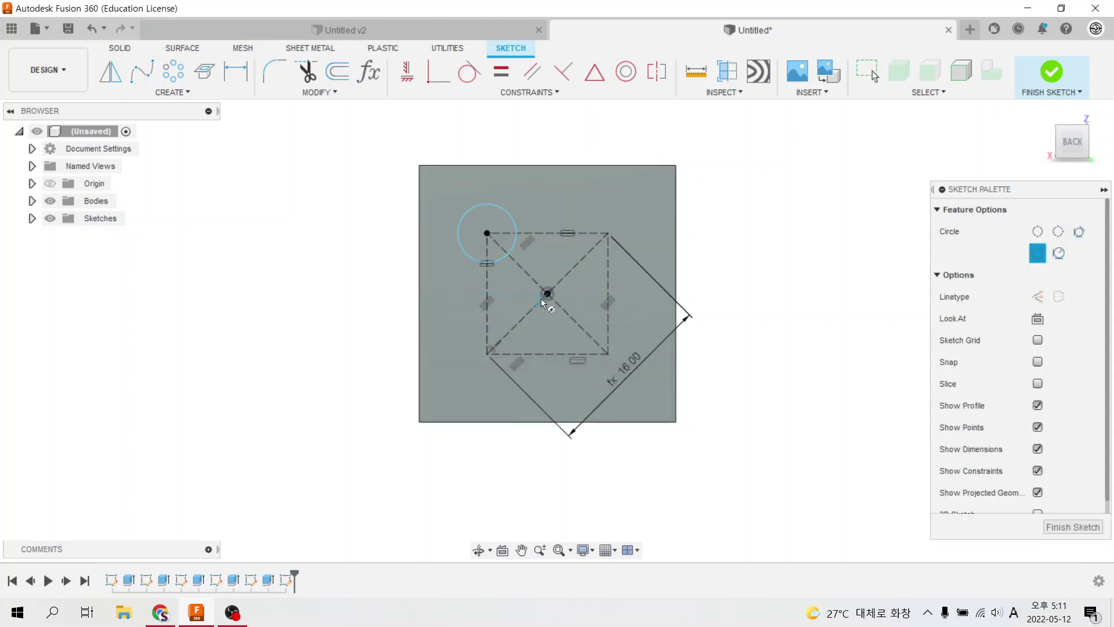
left_click(547, 293)
left_click(557, 315)
left_click(487, 354)
left_click(608, 354)
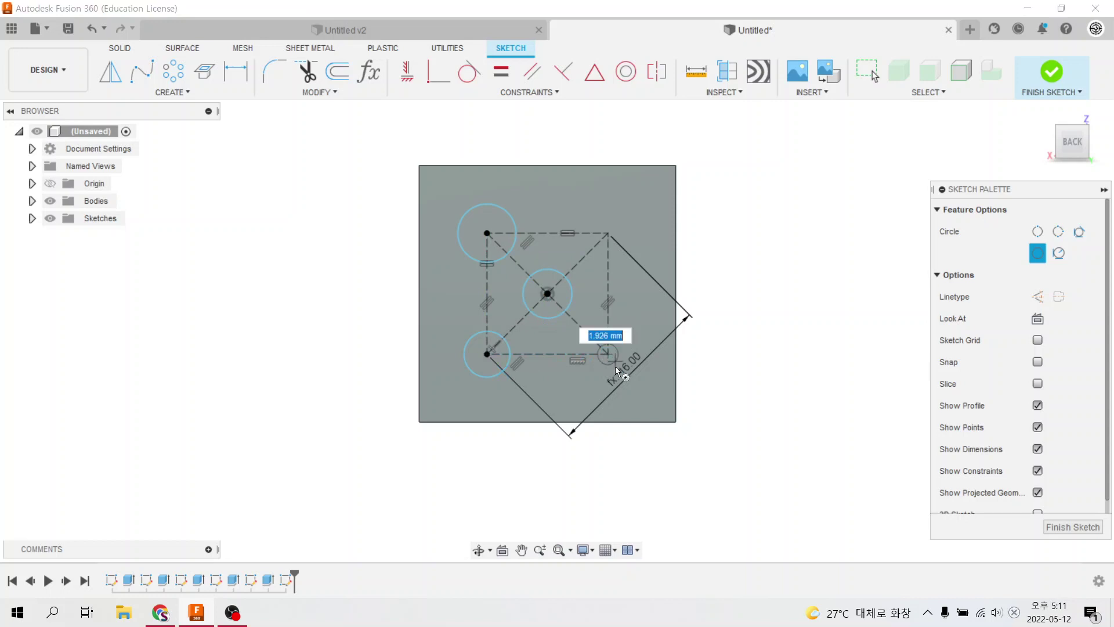
left_click(608, 233)
left_click(625, 263)
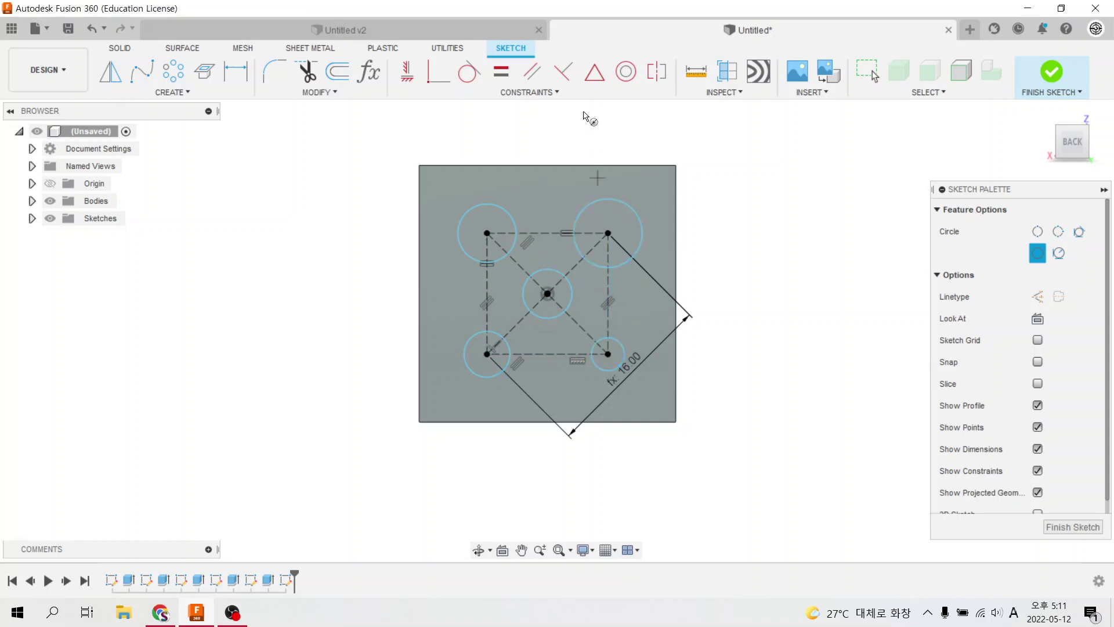
- Apply Equal constraints so all five circles share one size
left_click(501, 72)
left_click(496, 206)
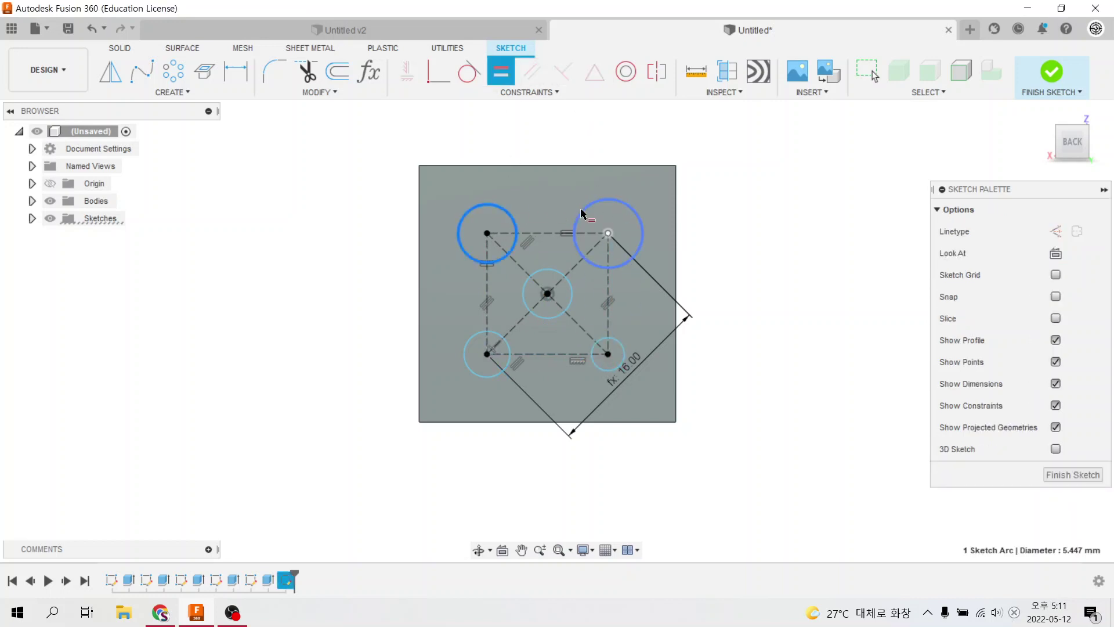
left_click(581, 211)
left_click(622, 262)
left_click(571, 295)
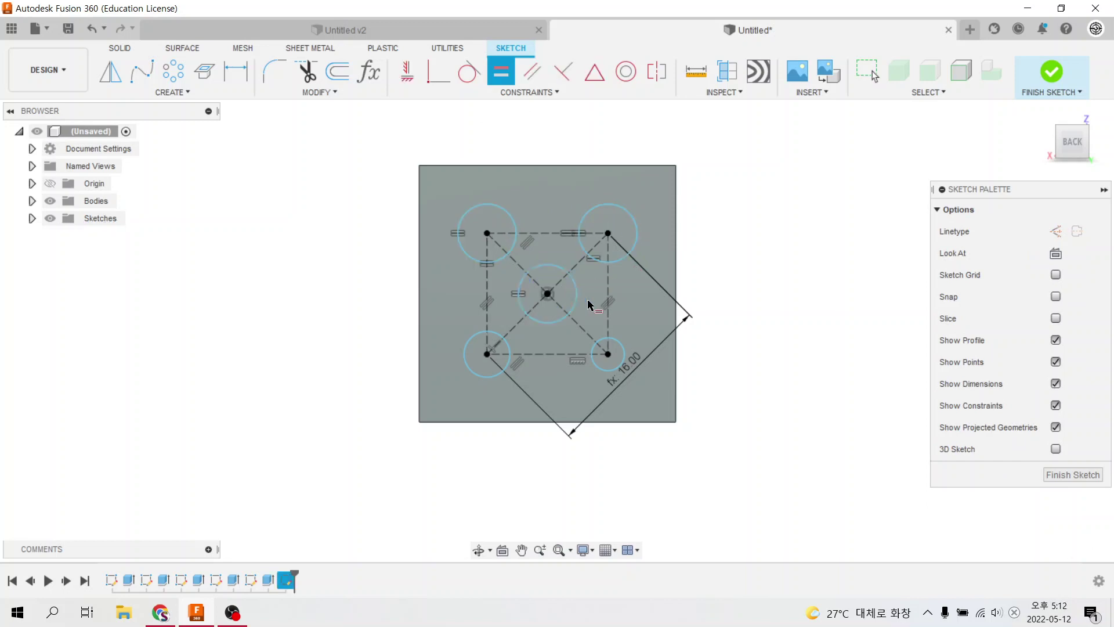
left_click(576, 306)
left_click(622, 347)
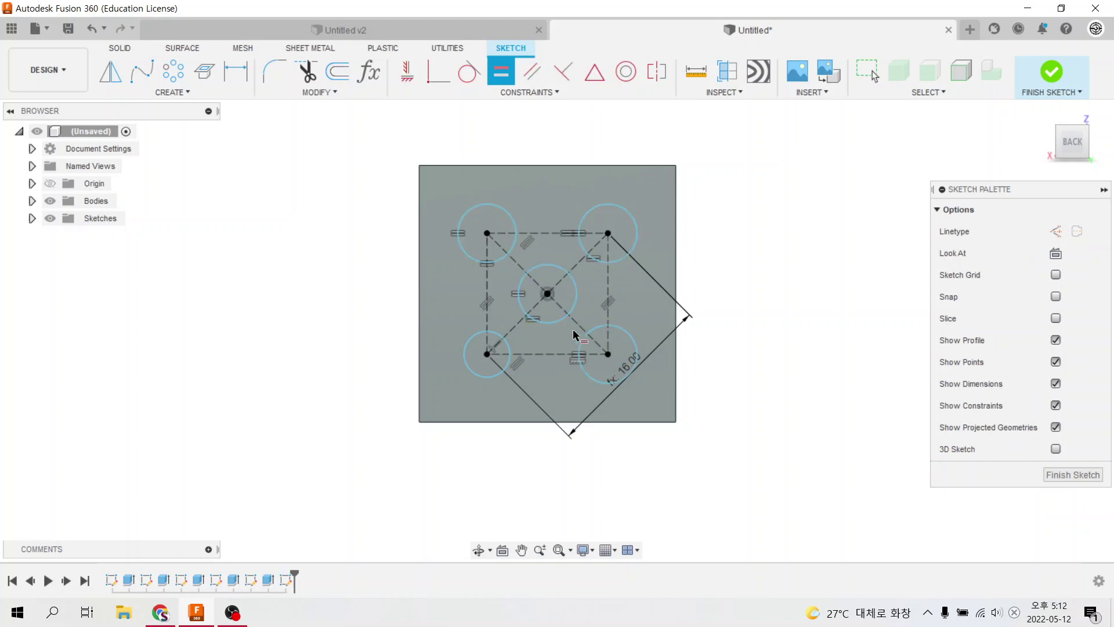
left_click(557, 324)
left_click(511, 352)
- Dimension one circle to diameter 6 and finish the sketch
key("d")
left_click(469, 208)
left_click(450, 187)
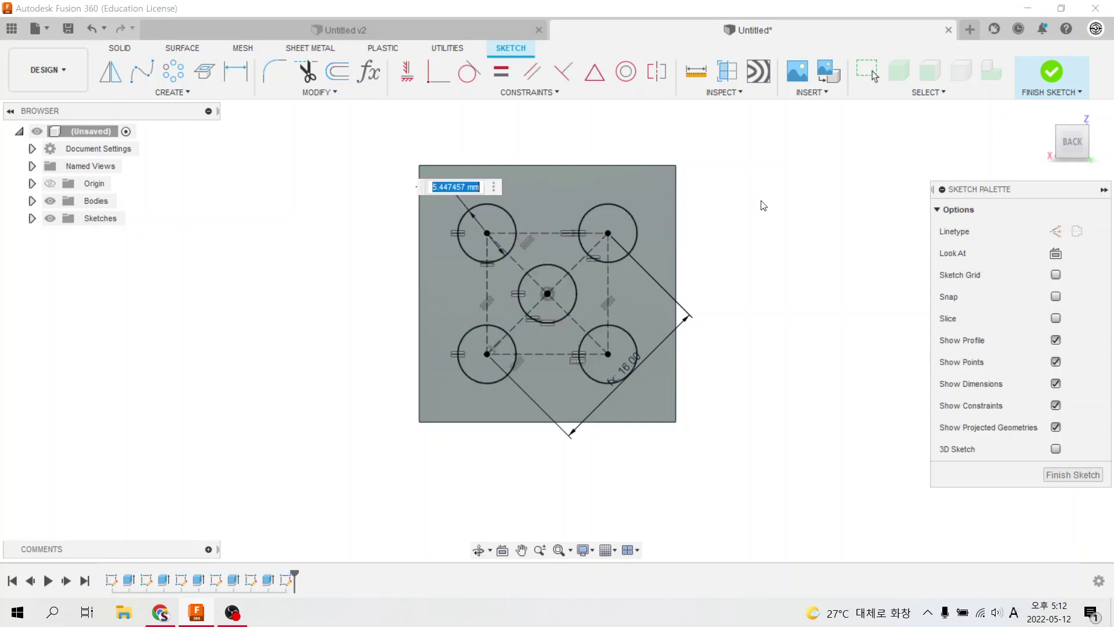
key("Return")
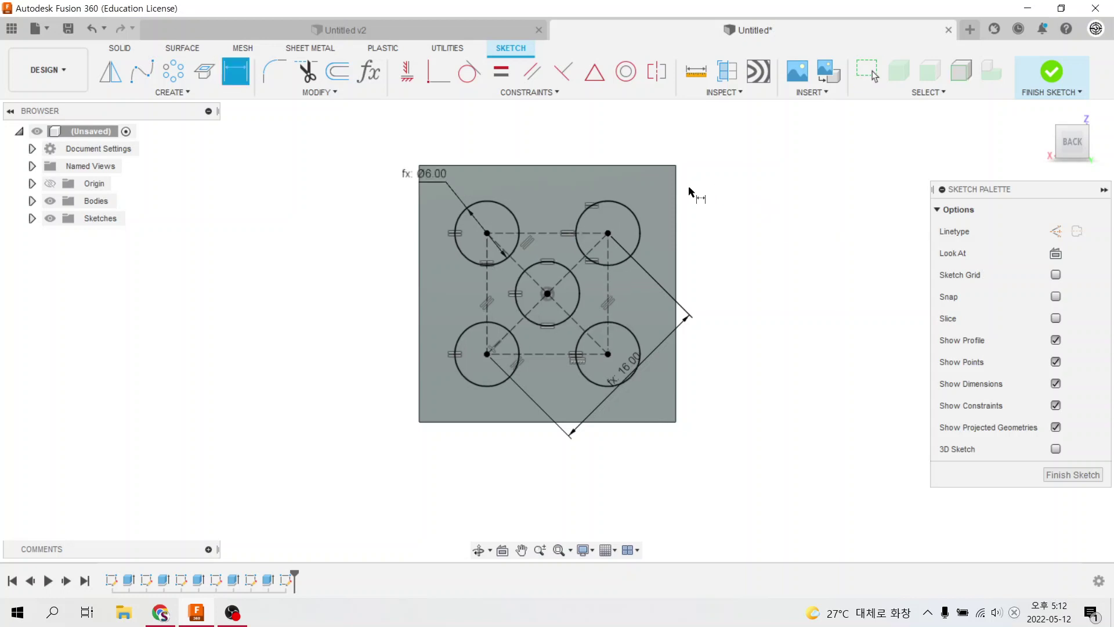
left_click(1052, 72)
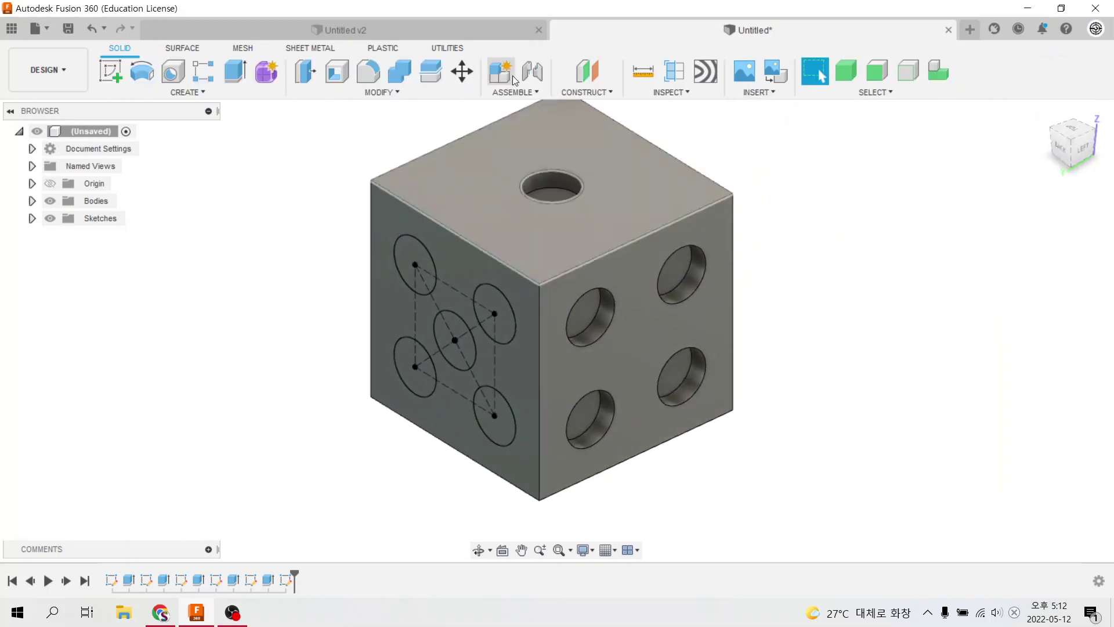
- Extrude-cut all five pip circles into the left face at a distance of -d4/3
left_click(235, 71)
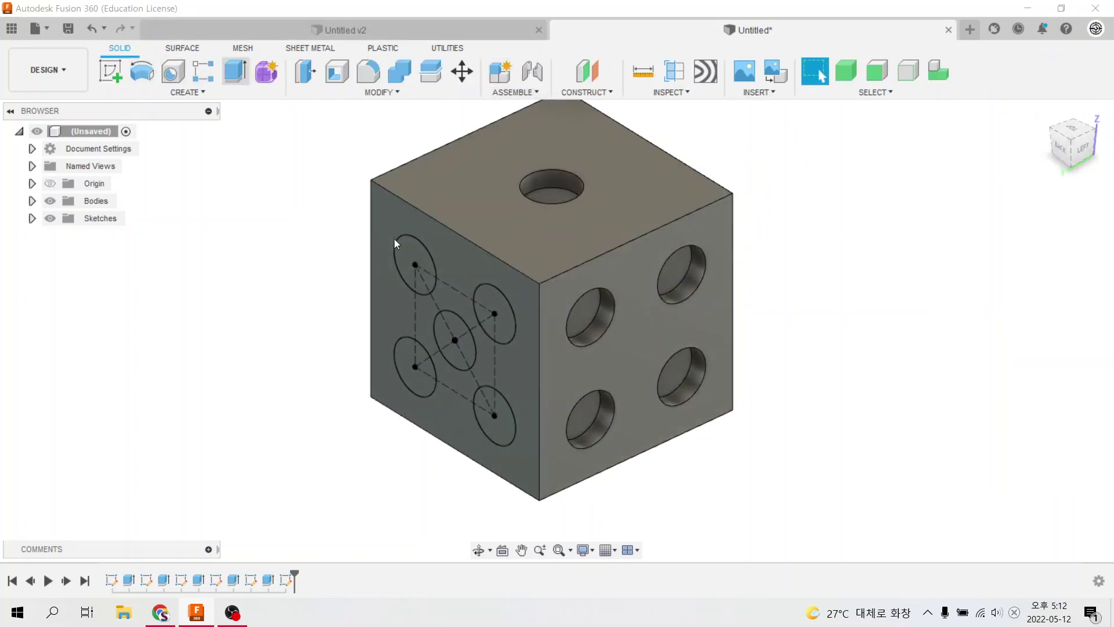
left_click(409, 258)
left_click(480, 307)
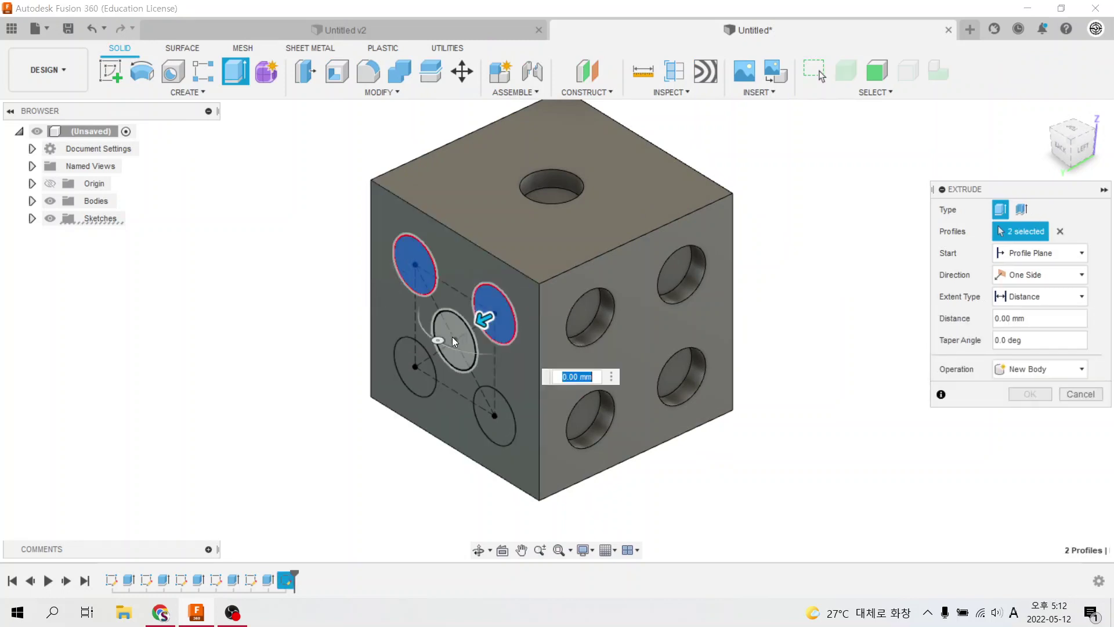
left_click(452, 337)
left_click(412, 361)
left_click(500, 417)
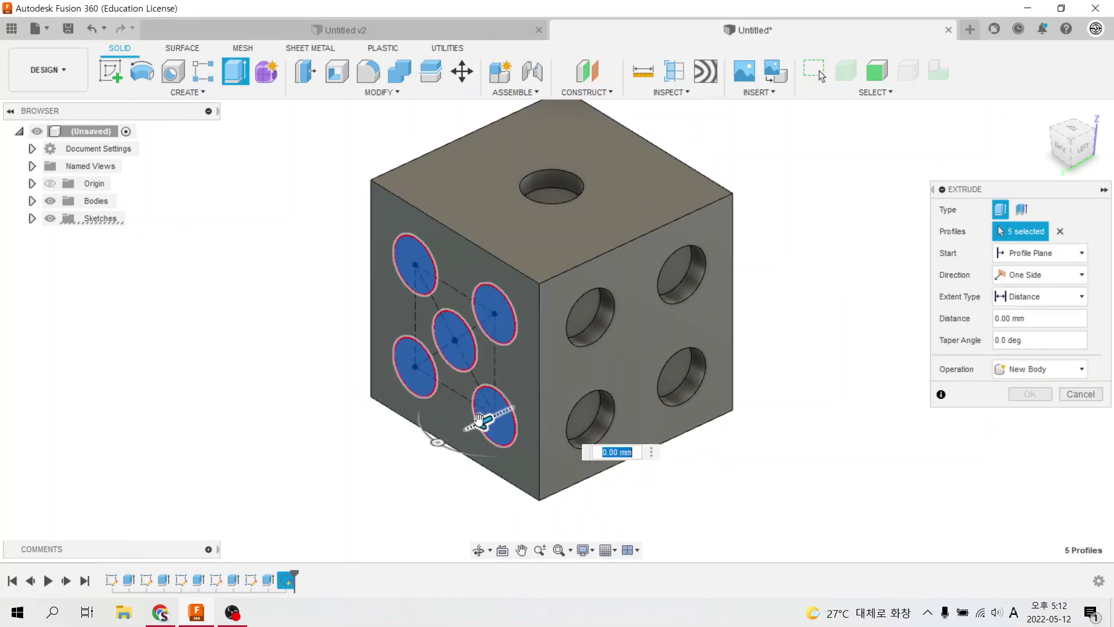
left_click_drag(489, 418, 493, 416)
type("-")
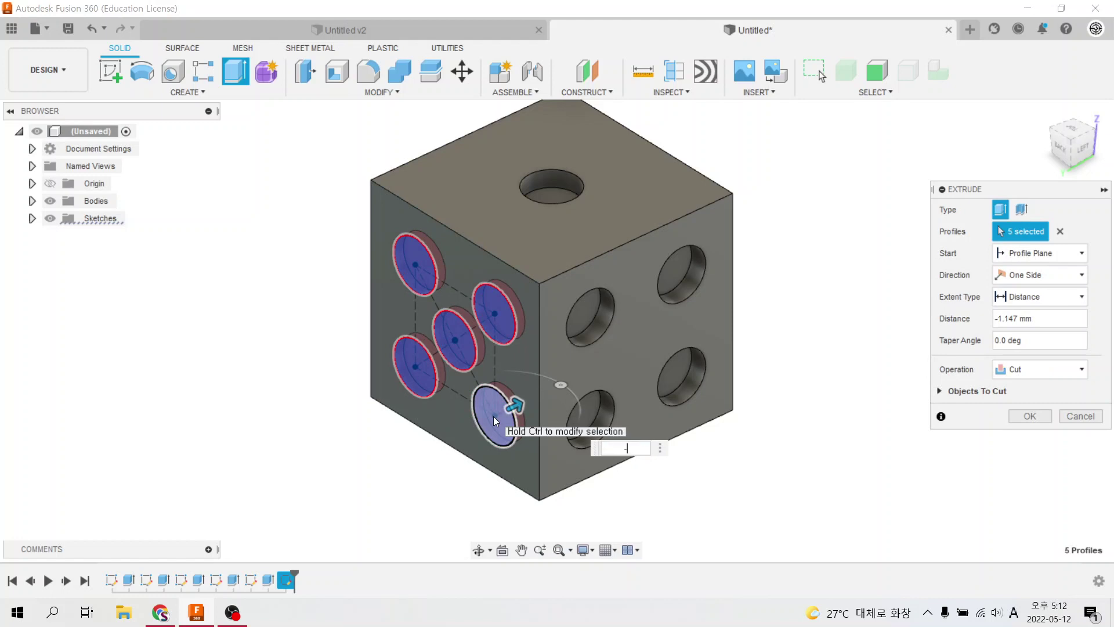
type("d4/3")
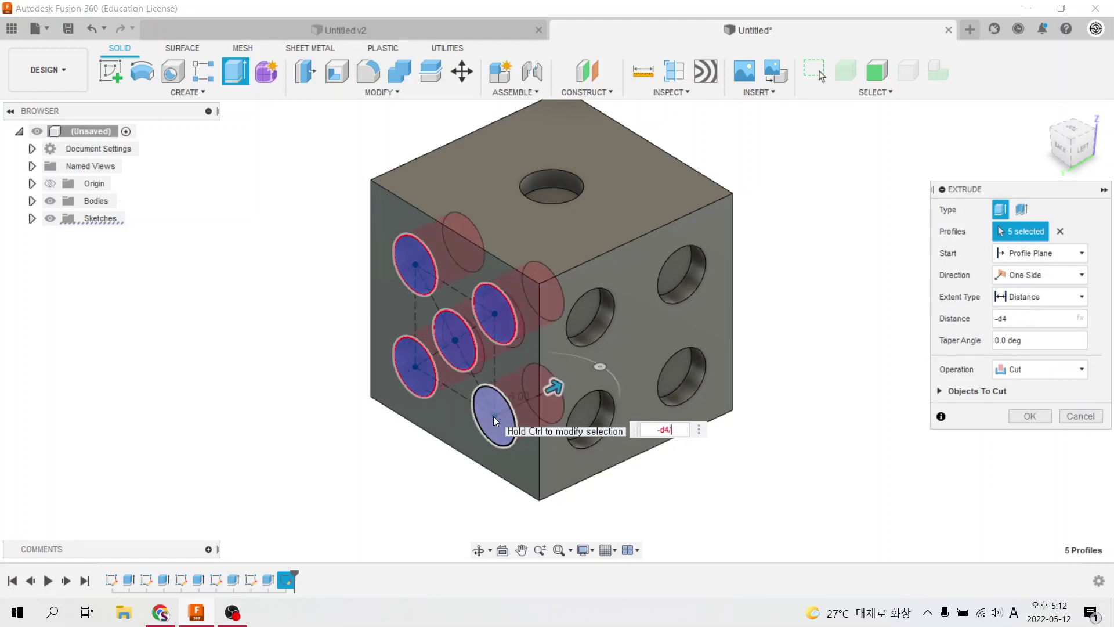
key("Return")
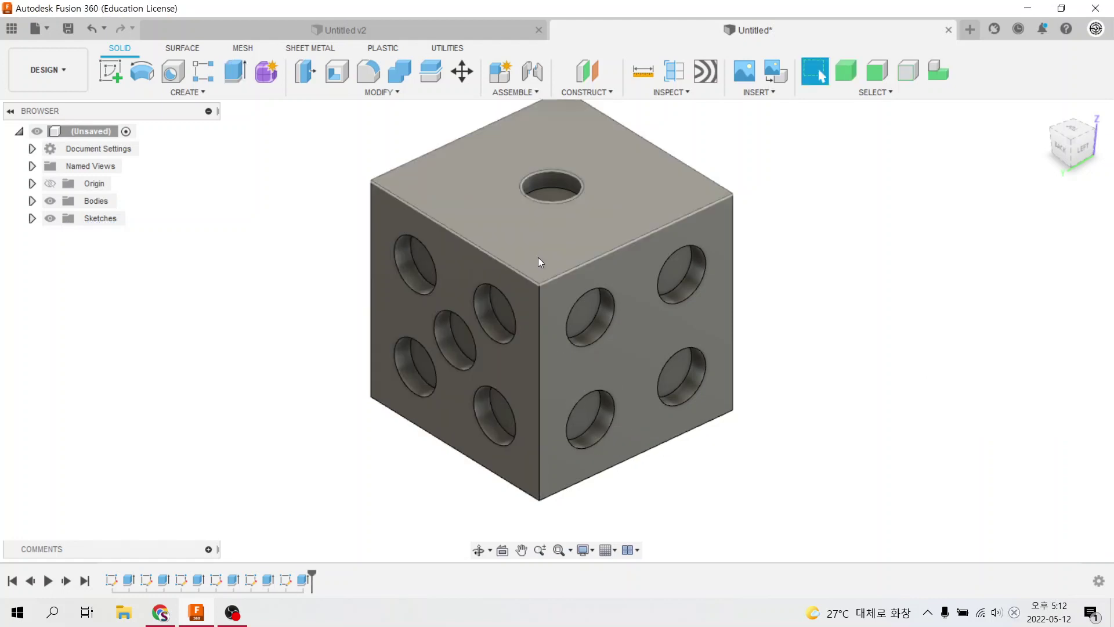
mouse_move(538, 256)
middle_mouse_down("shift")
mouse_move(625, 390)
mouse_move(559, 299)
middle_mouse_up("shift")
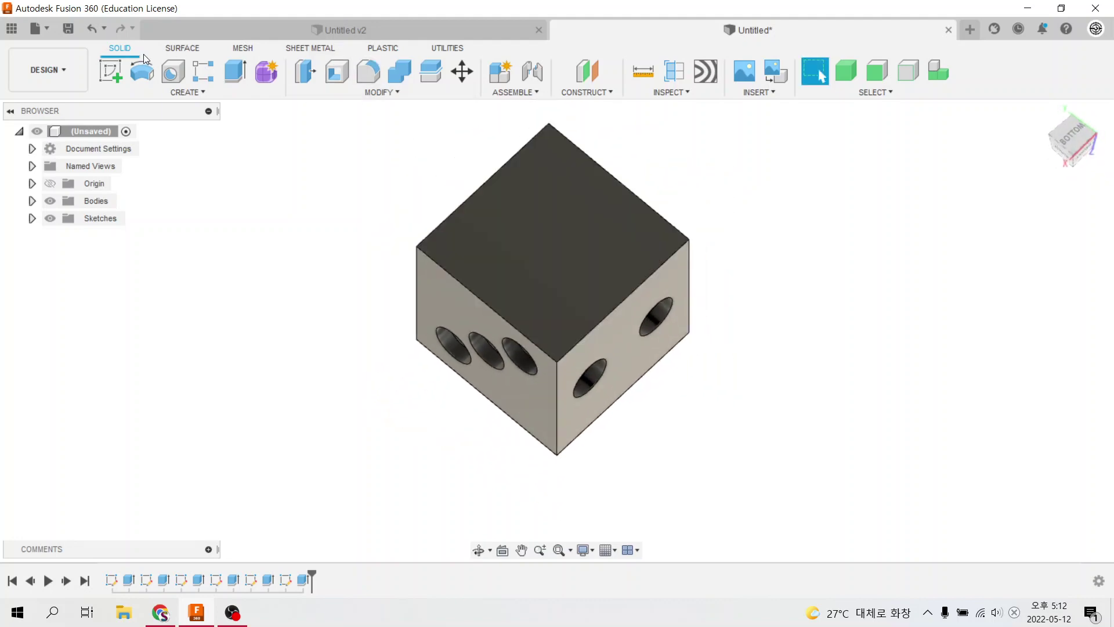
- On the cube's bottom face, sketch a centre rectangle at the origin
left_click(110, 72)
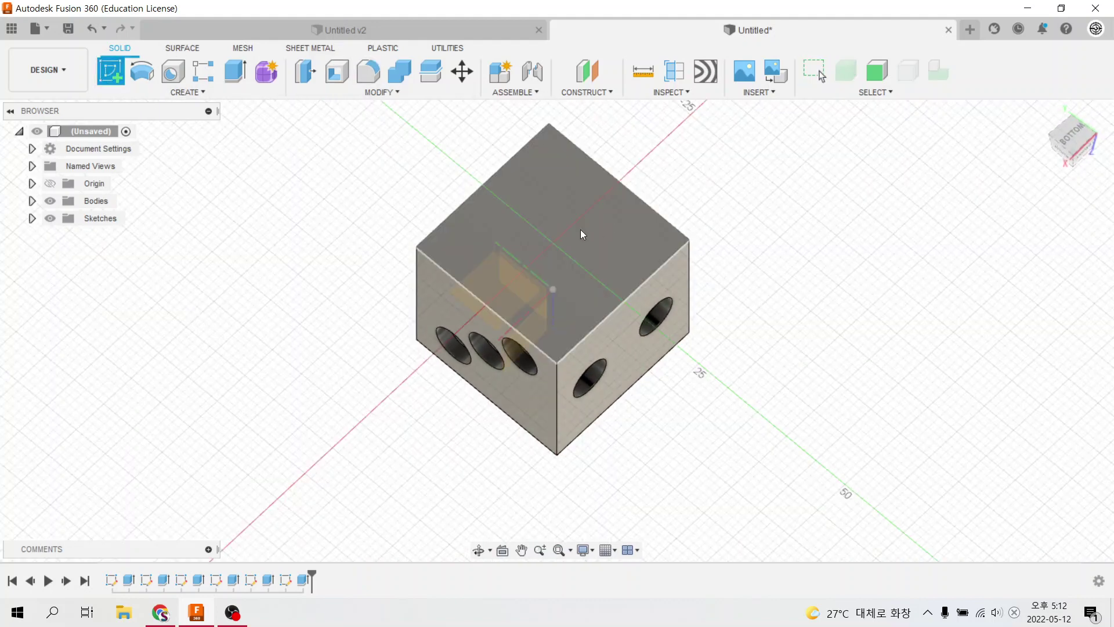
left_click(558, 236)
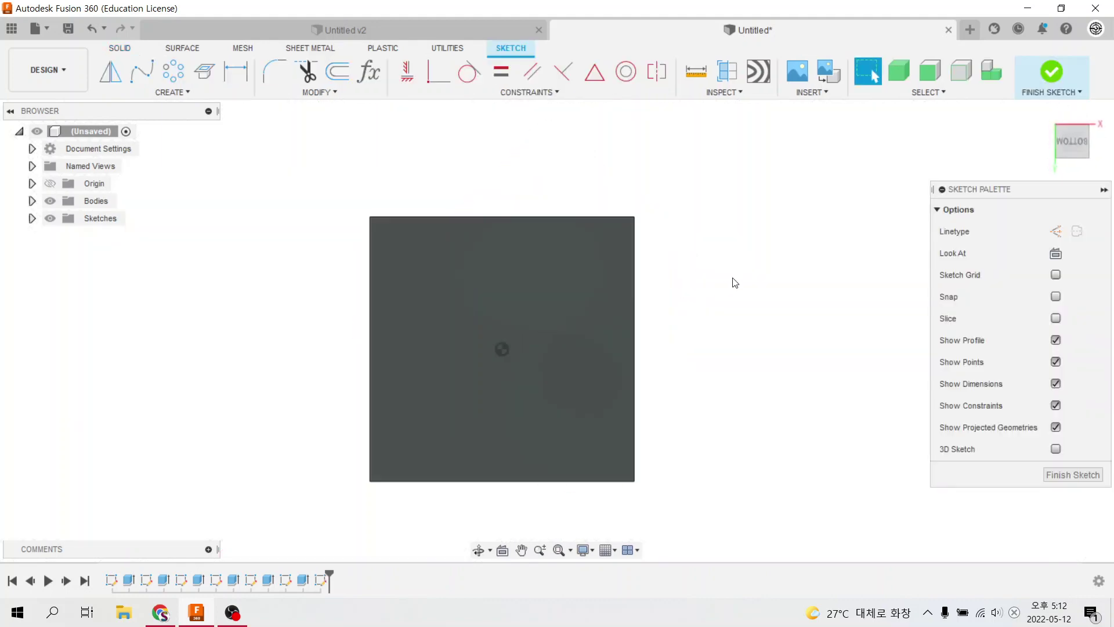
left_click(183, 93)
mouse_move(139, 124)
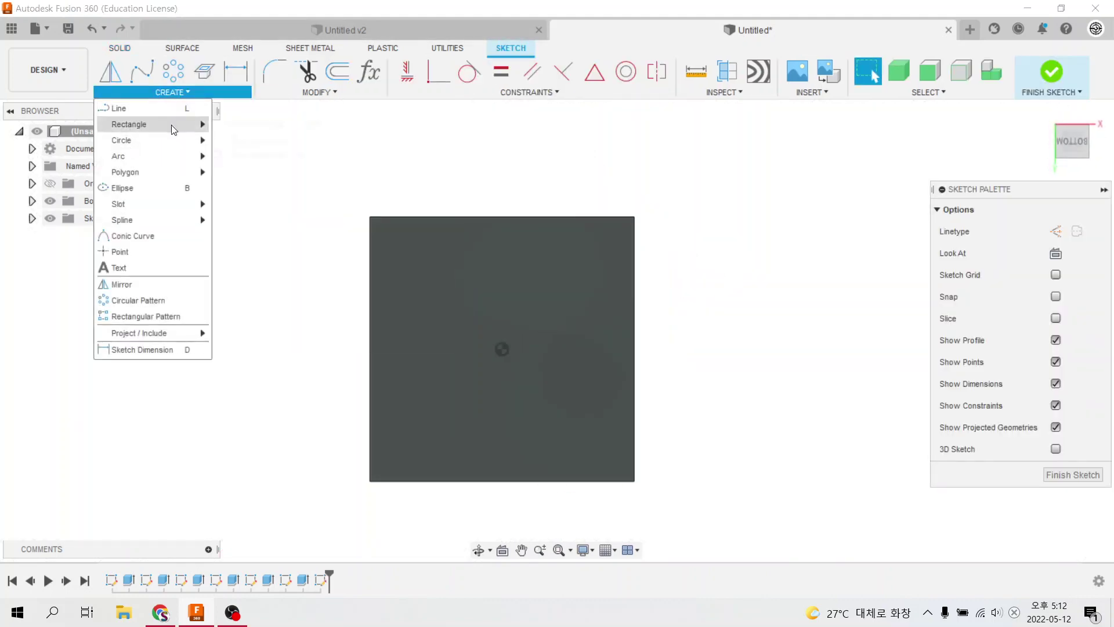
left_click(247, 156)
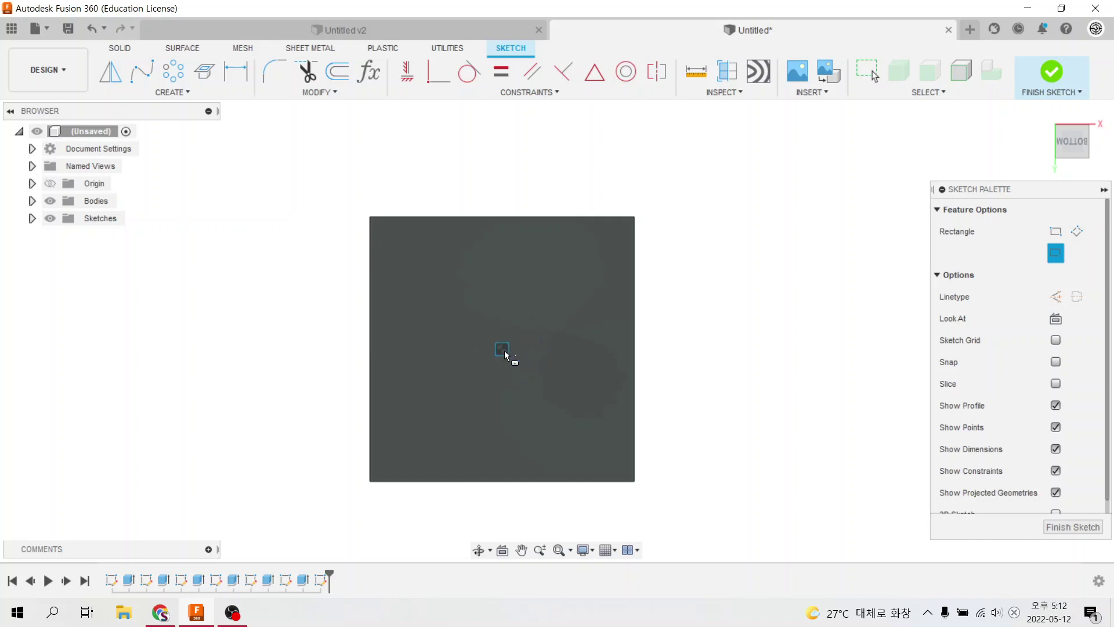
left_click(502, 349)
left_click(576, 392)
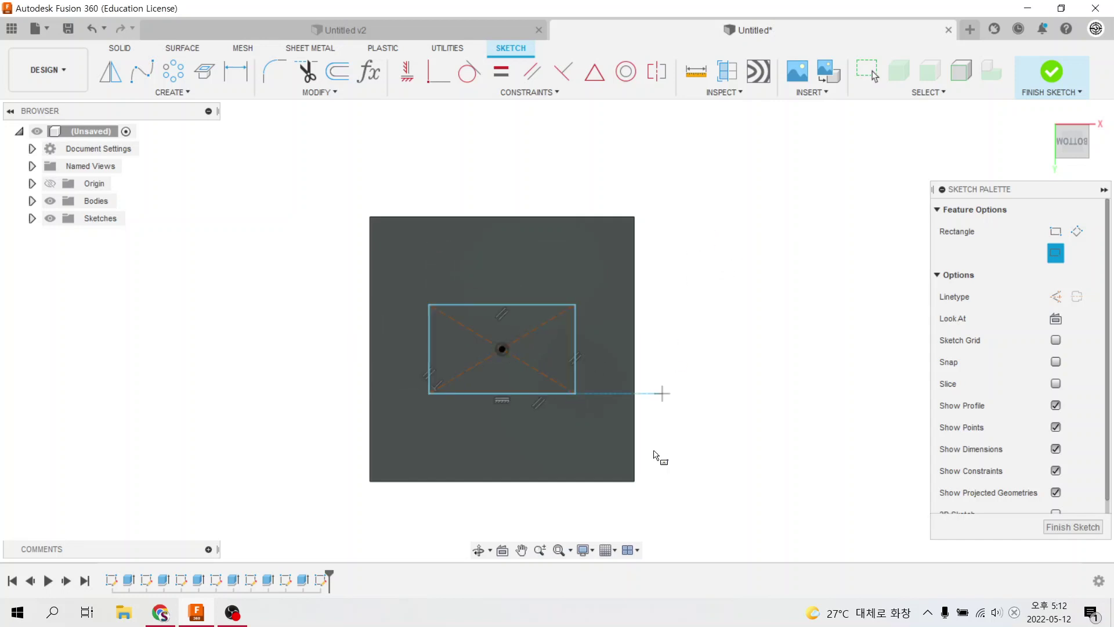
- Dimension the rectangle's width to d1/1.4 (17.143 mm)
key("d")
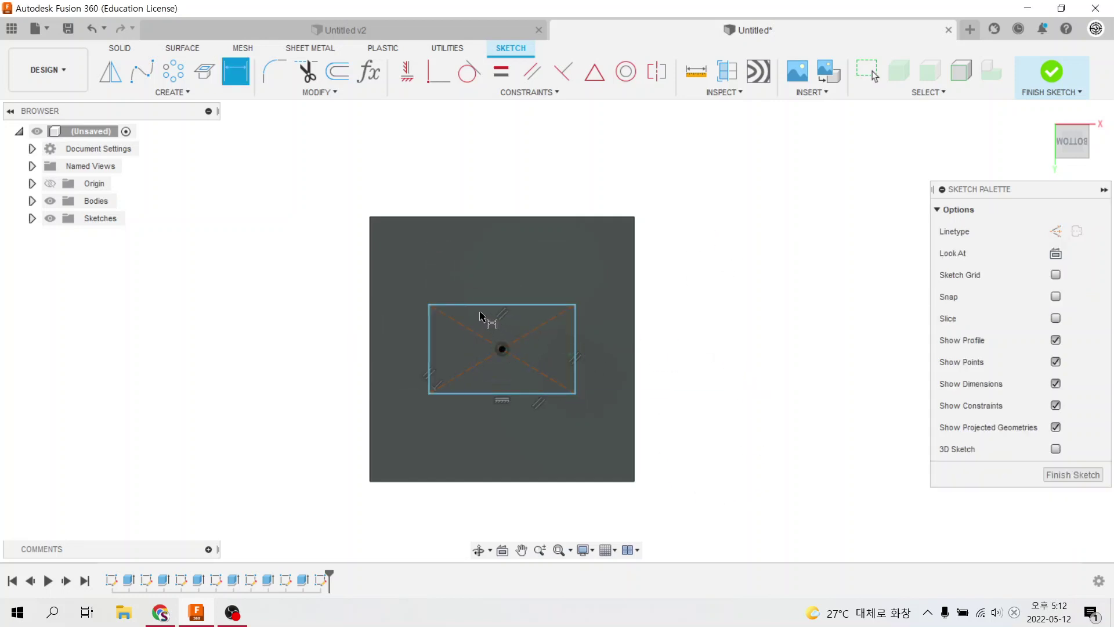
left_click(500, 304)
left_click(493, 267)
type("d1/1.2")
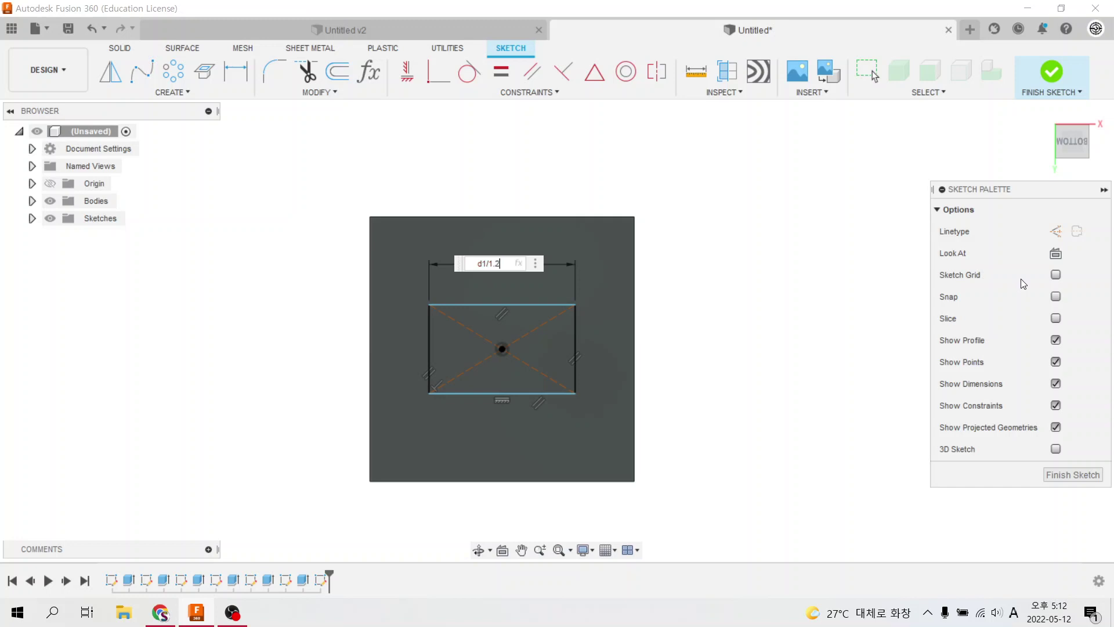
key("Return")
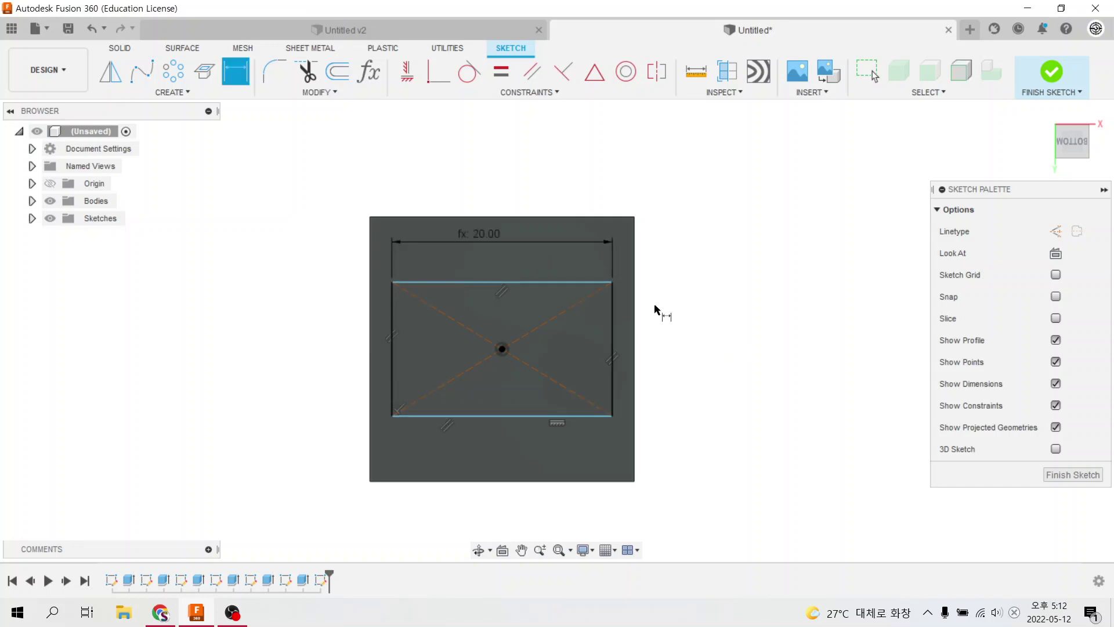
double_click(479, 234)
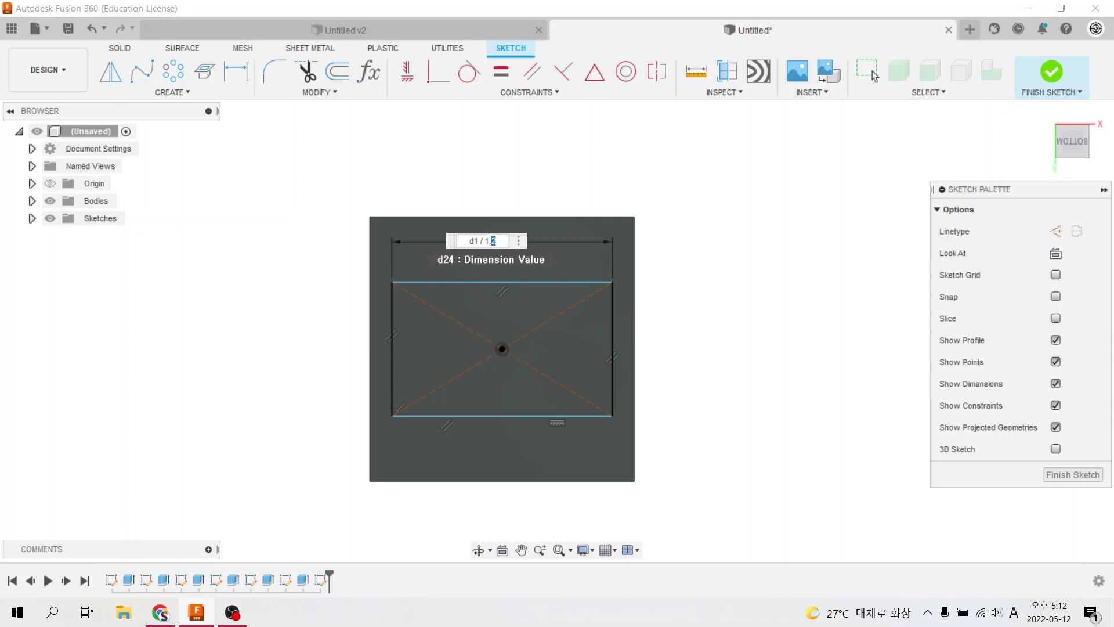
type("4")
key("Return")
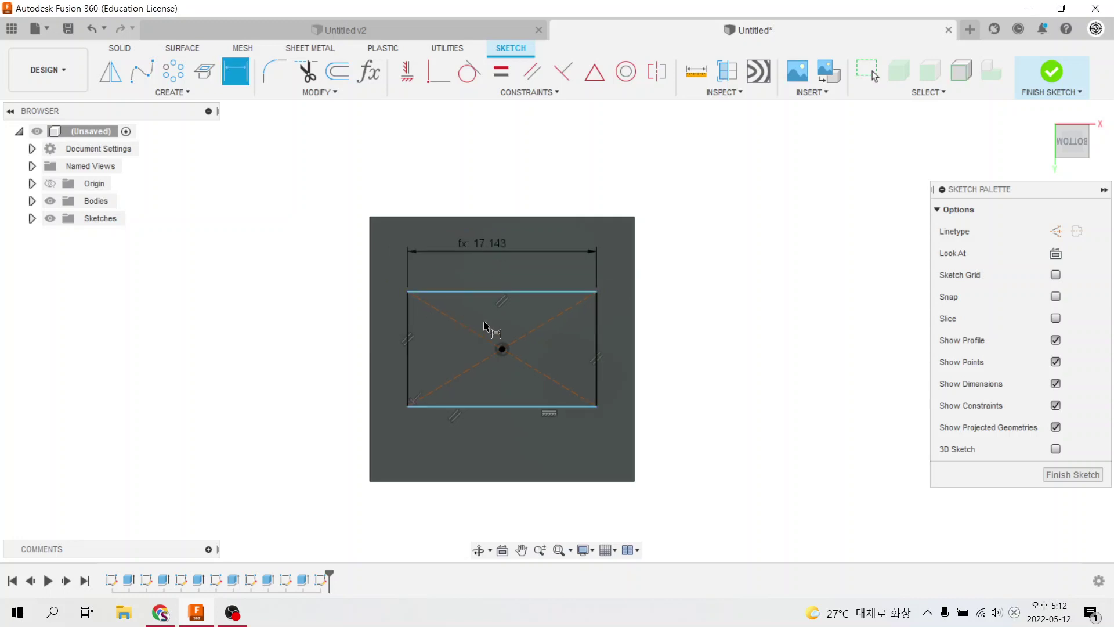
- Dimension the rectangle's height to d1/2.5 (10.00 mm) and select the rectangle
left_click(599, 332)
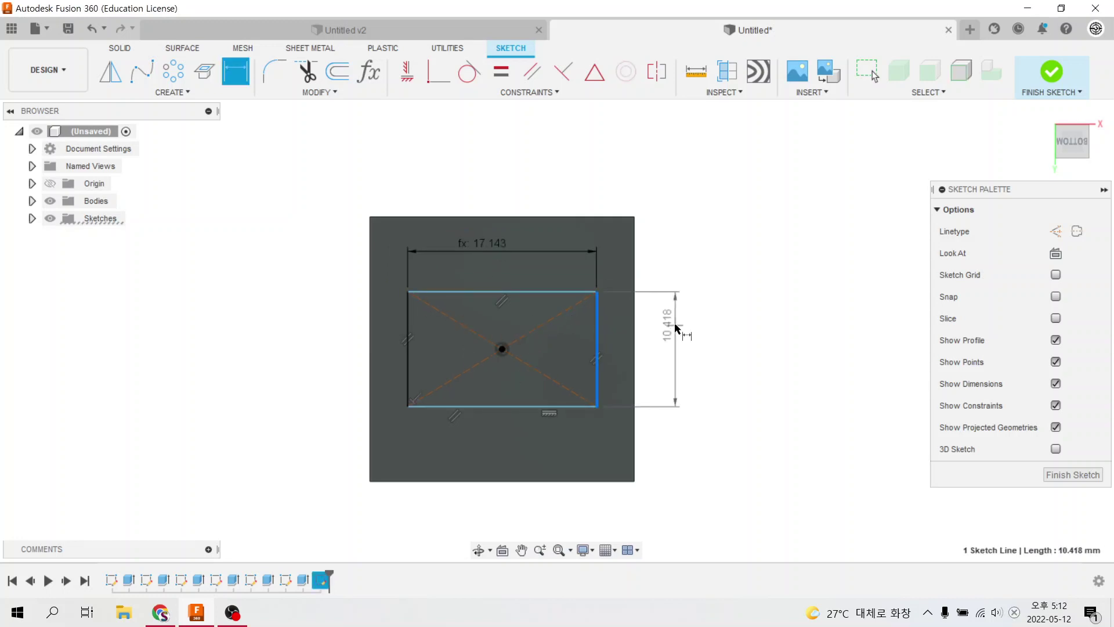
left_click(677, 325)
type("d1/2.2")
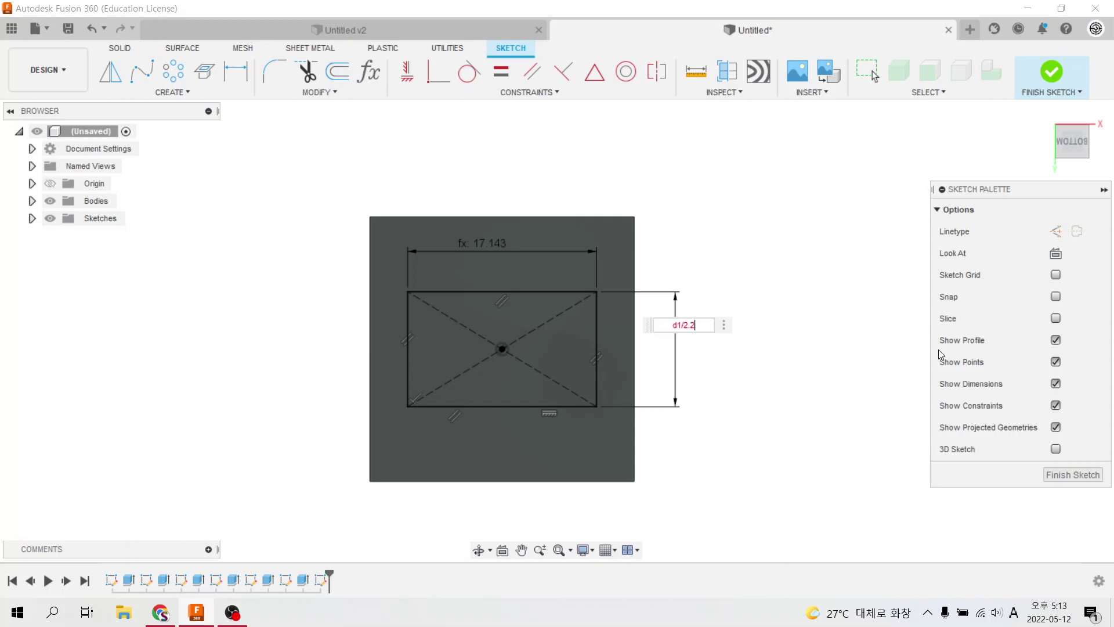
key("Return")
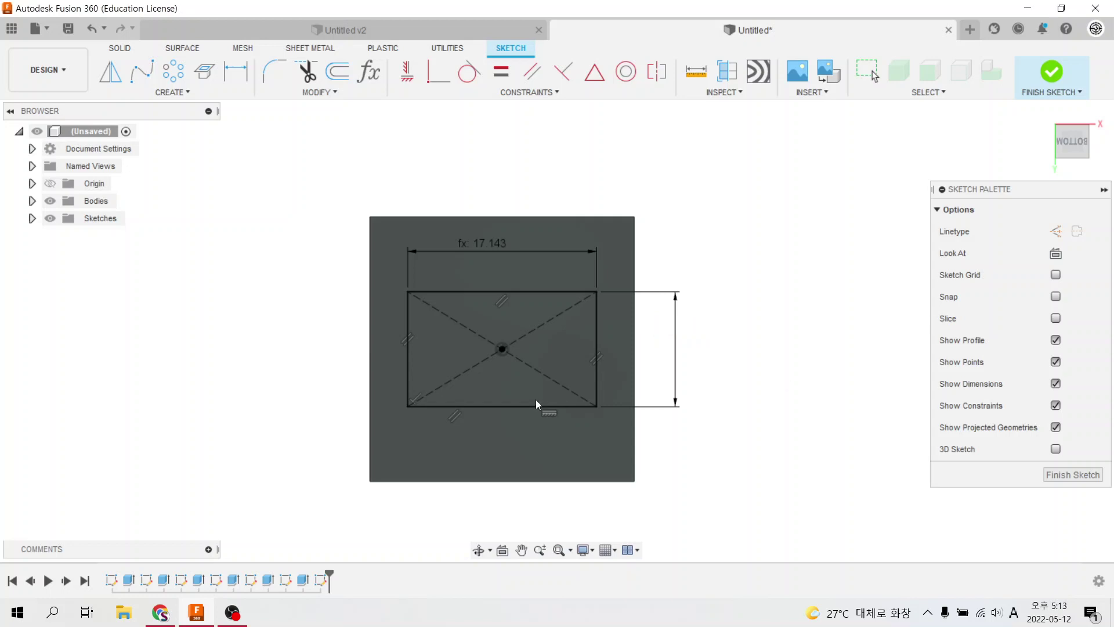
key("d")
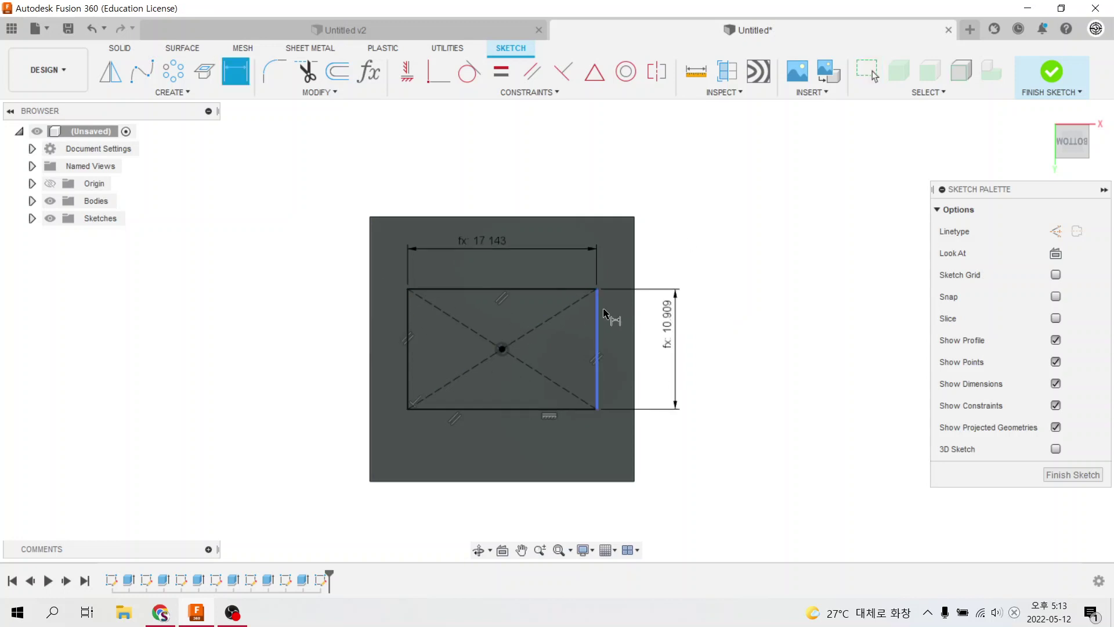
double_click(662, 329)
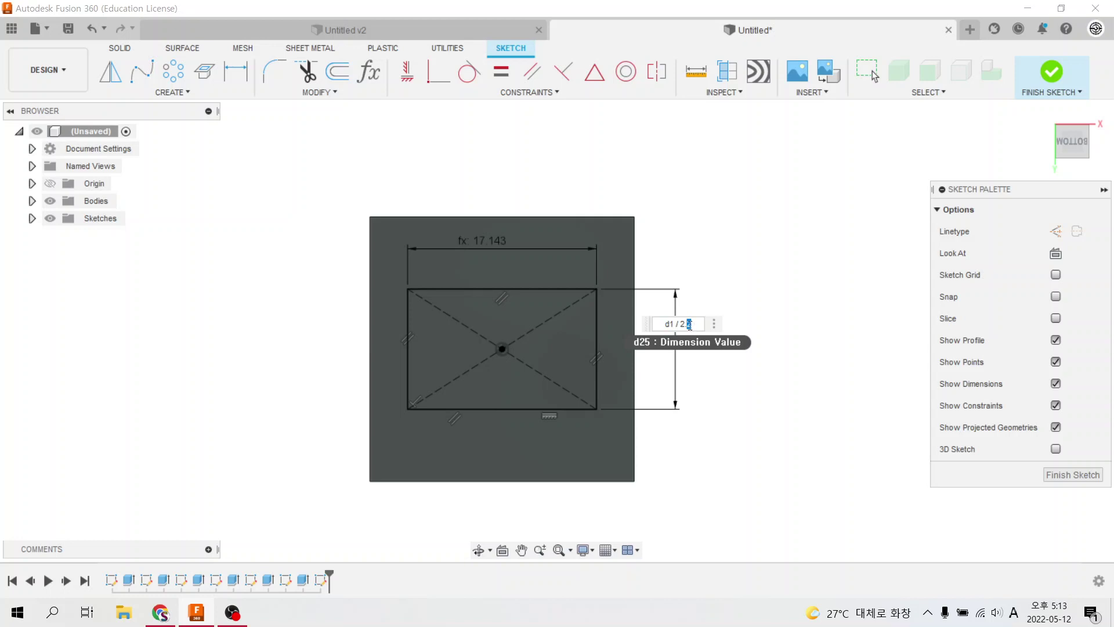
key("Return")
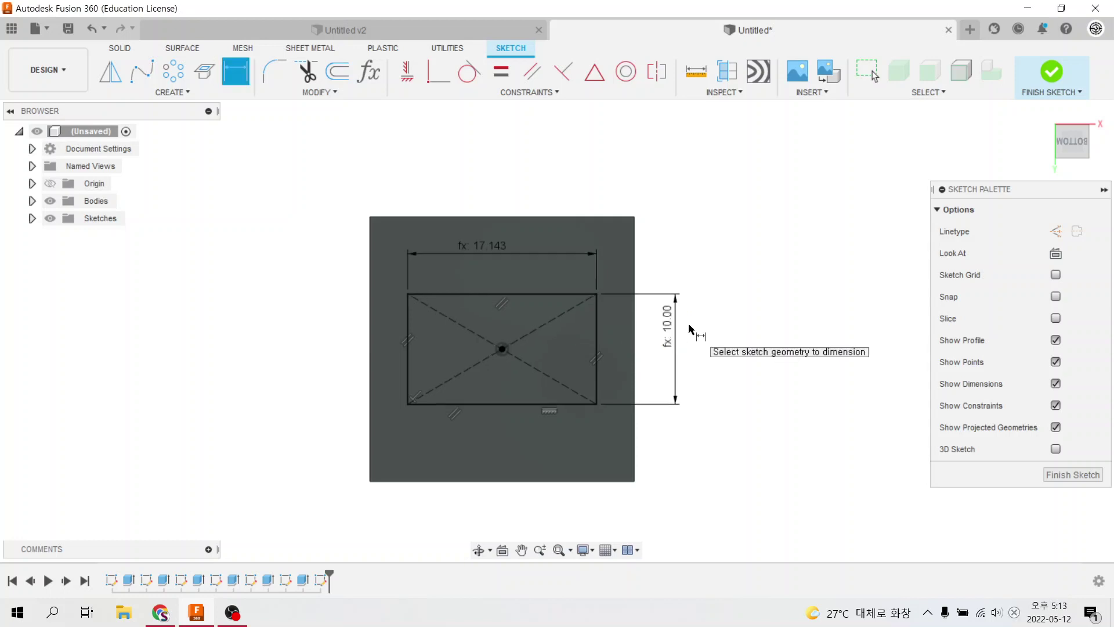
key("Escape")
left_click_drag(326, 273, 641, 436)
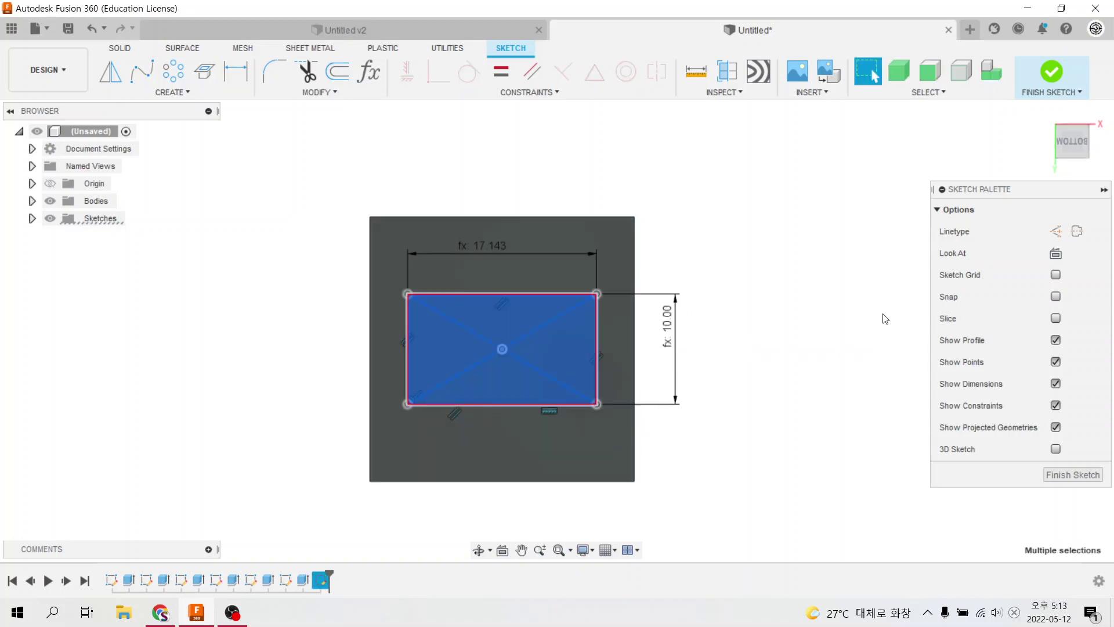
- Make the rectangle construction and draw six pip circles at its corners and edge midpoints
left_click(1076, 232)
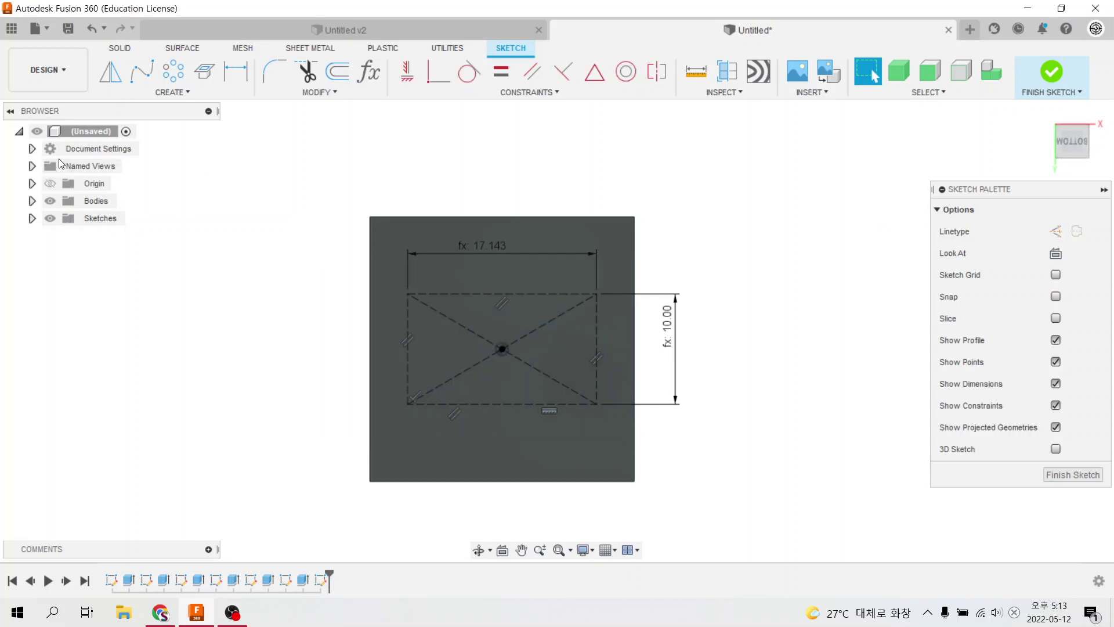
left_click(173, 93)
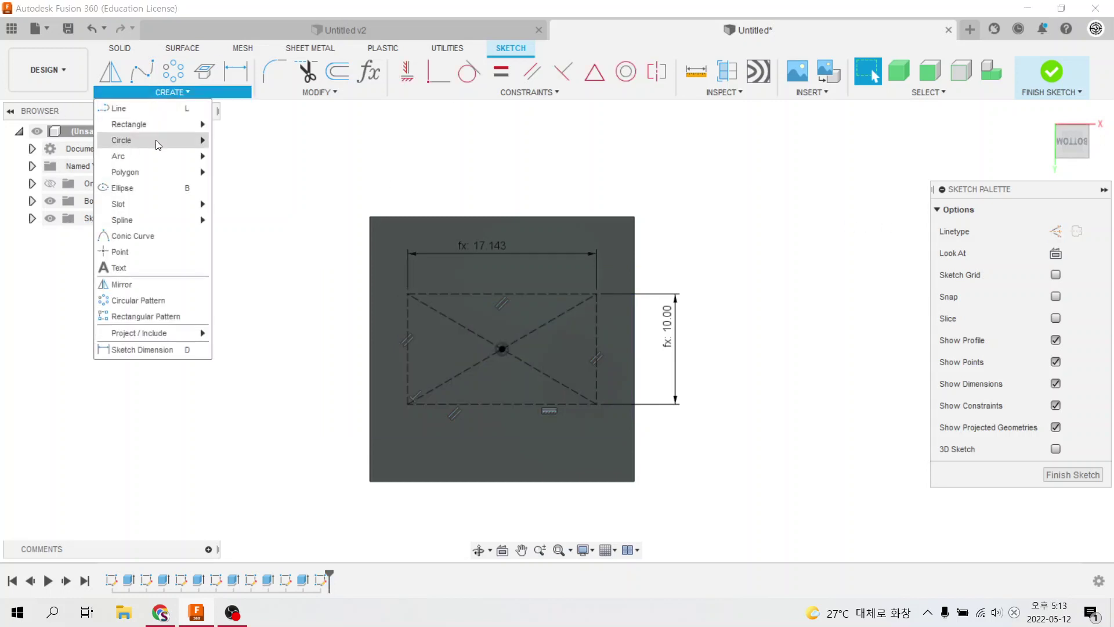
mouse_move(152, 140)
left_click(243, 141)
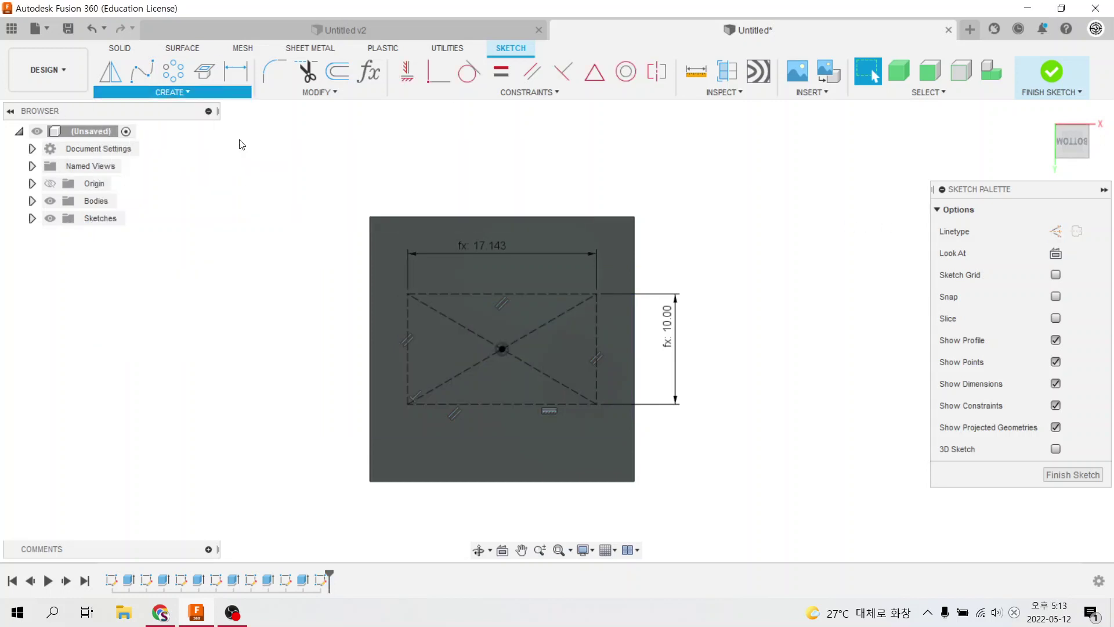
left_click(409, 297)
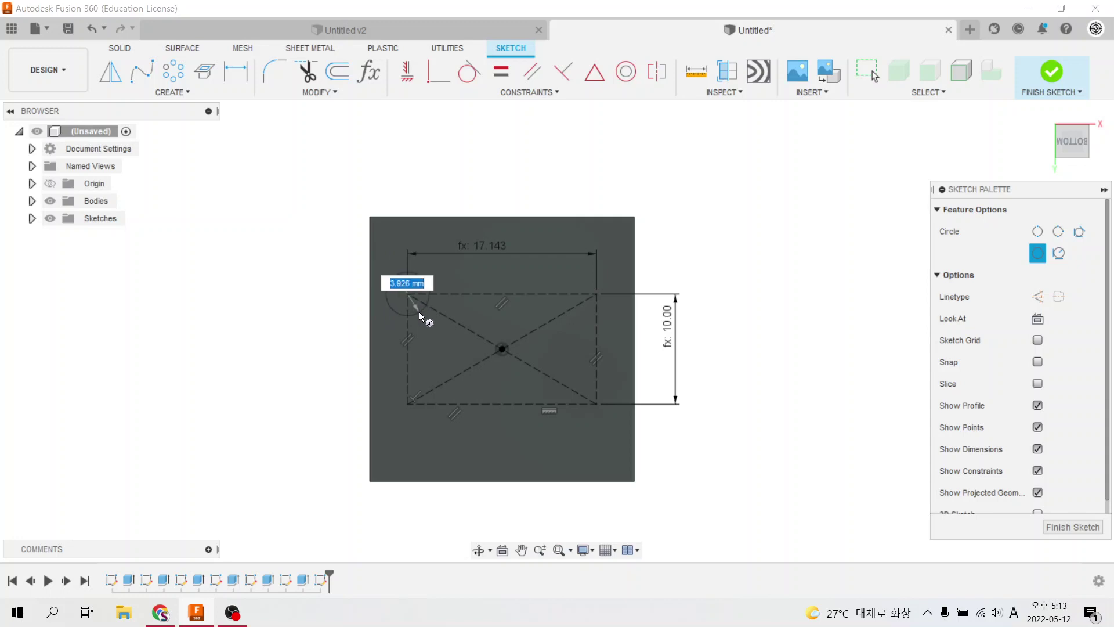
left_click(501, 294)
left_click(596, 294)
left_click(596, 316)
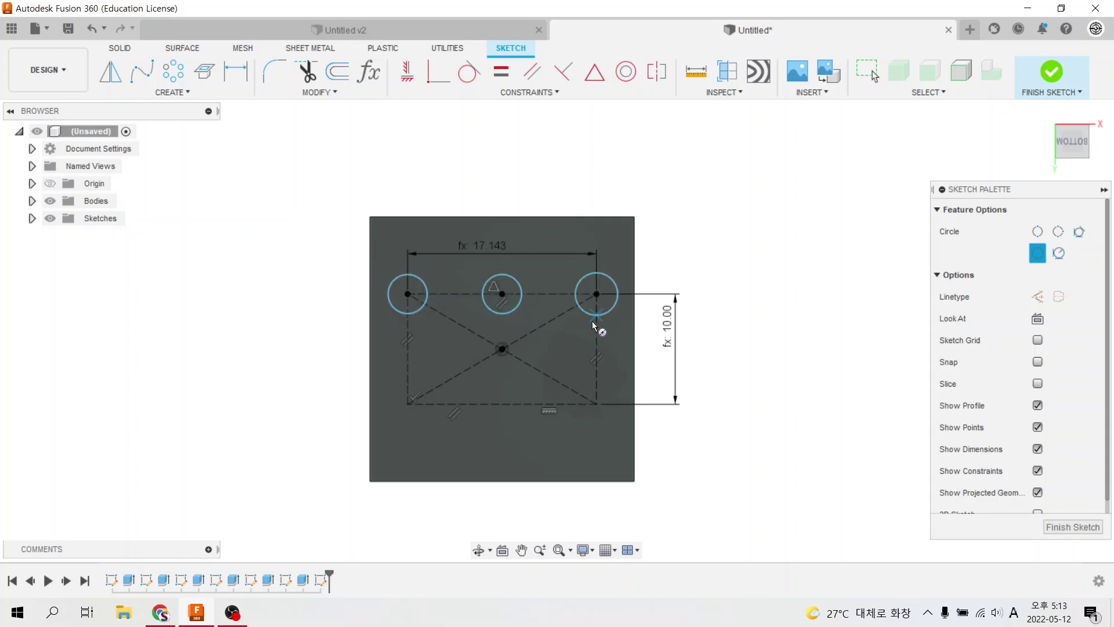
left_click(408, 407)
left_click(413, 426)
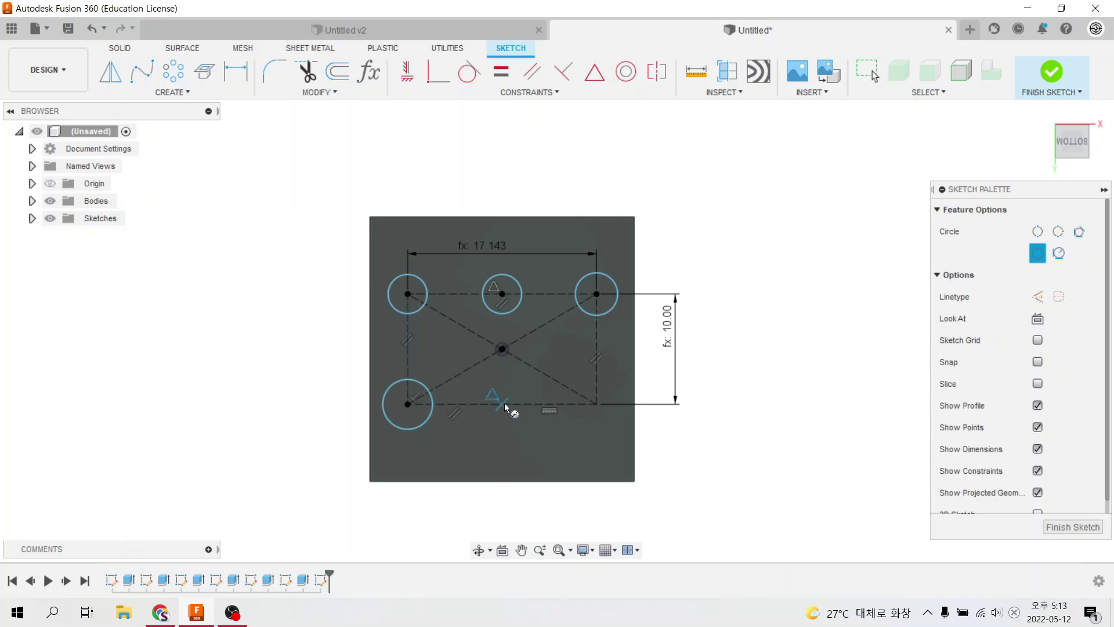
left_click(502, 404)
left_click(597, 404)
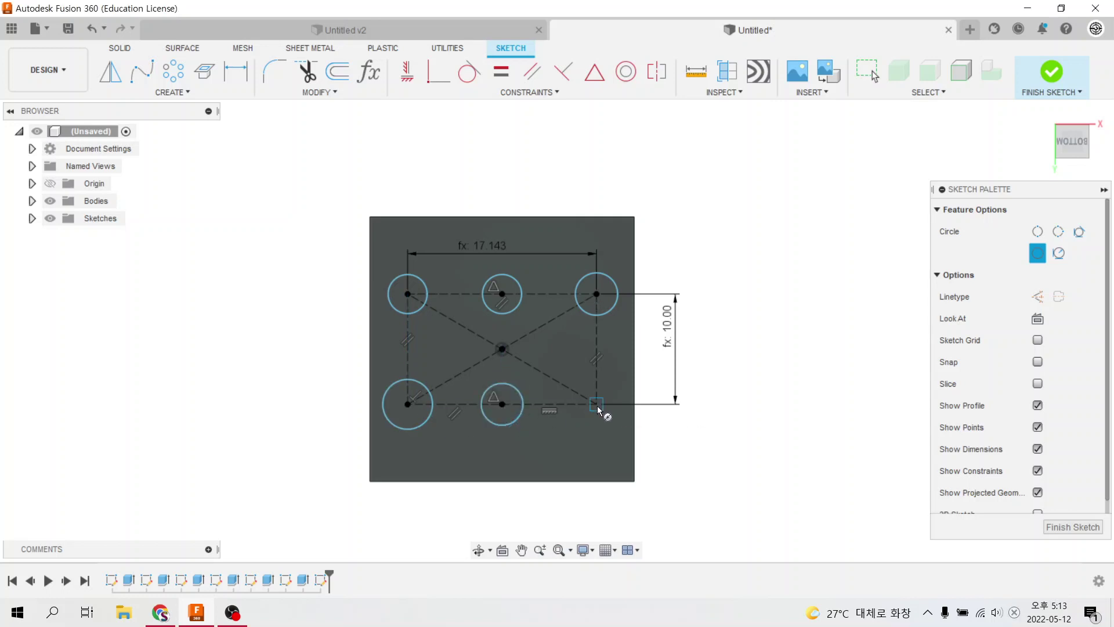
left_click(616, 432)
key("Escape")
- Constrain all six pip circles Equal to one another
left_click(499, 76)
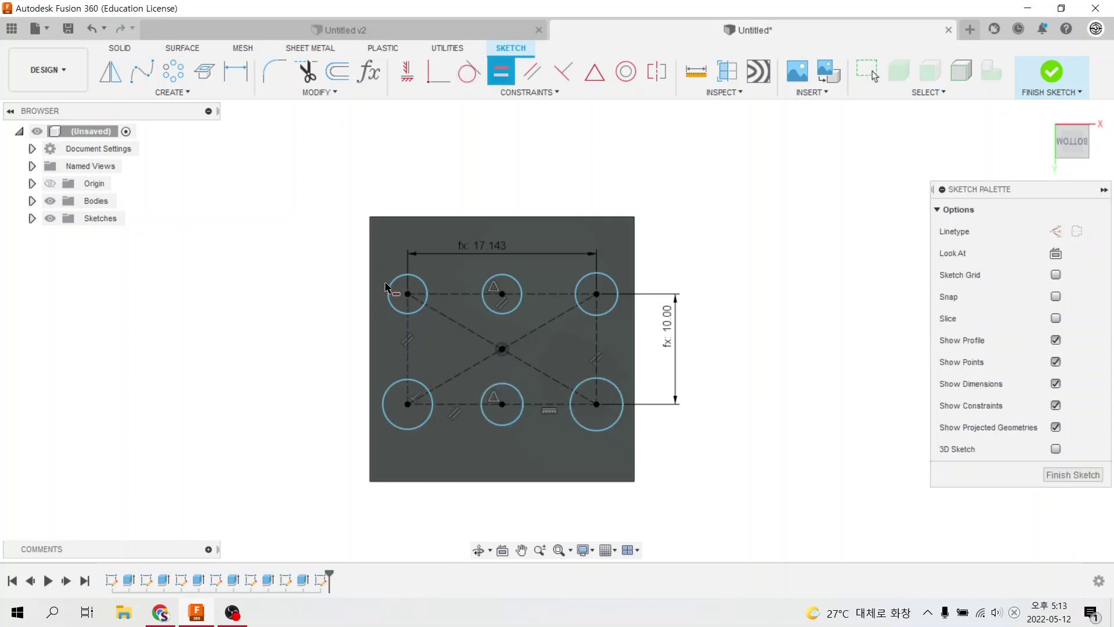
left_click(390, 285)
left_click(522, 284)
left_click(587, 280)
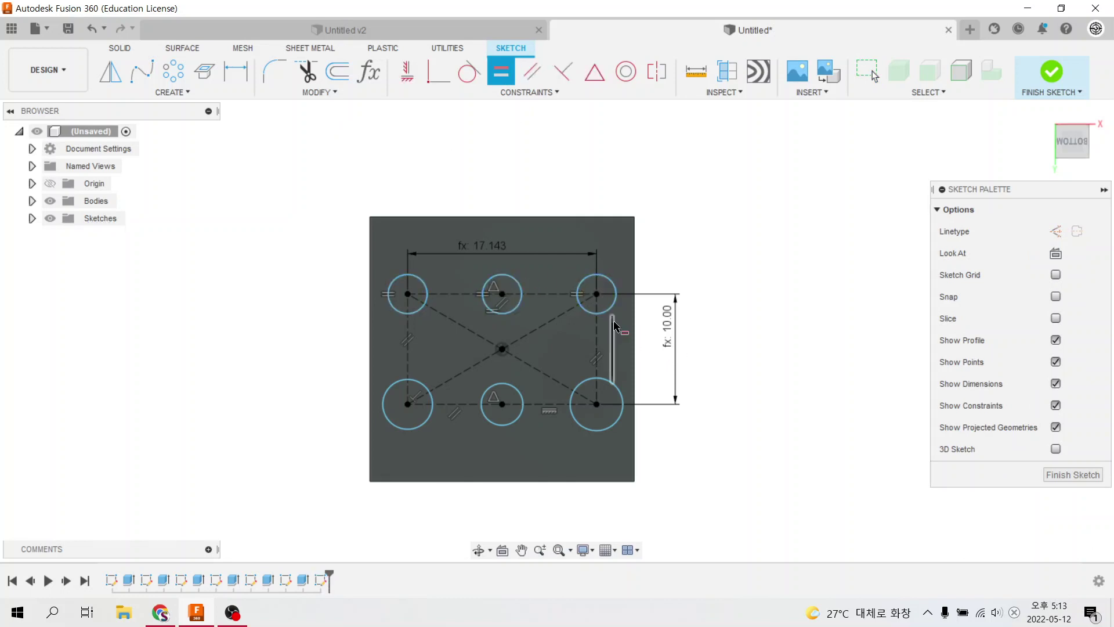
left_click(612, 284)
left_click(619, 394)
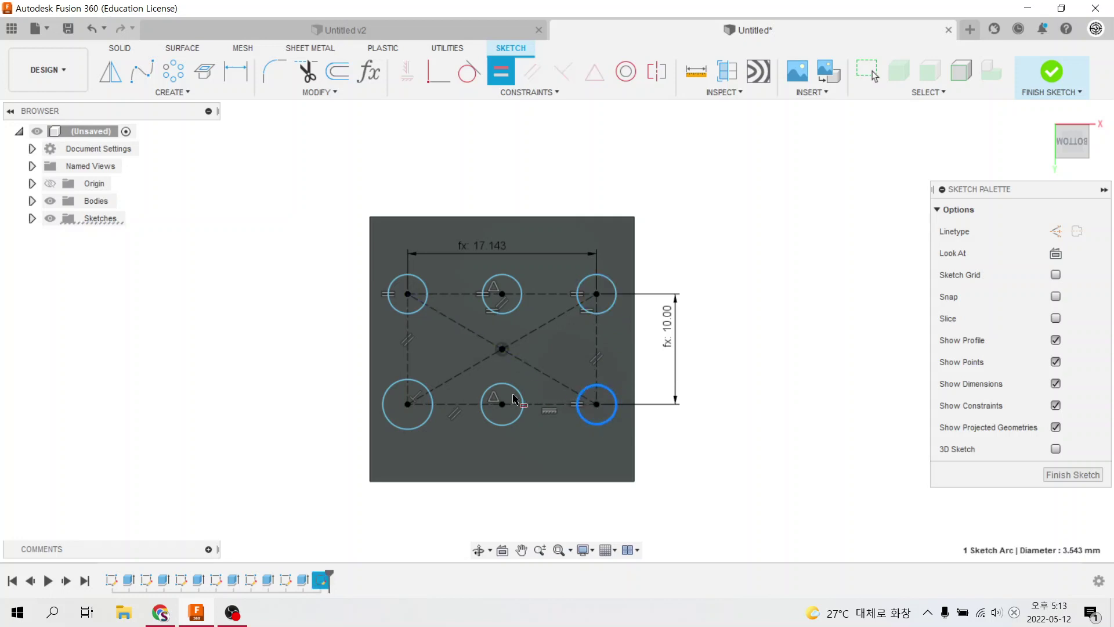
left_click(484, 399)
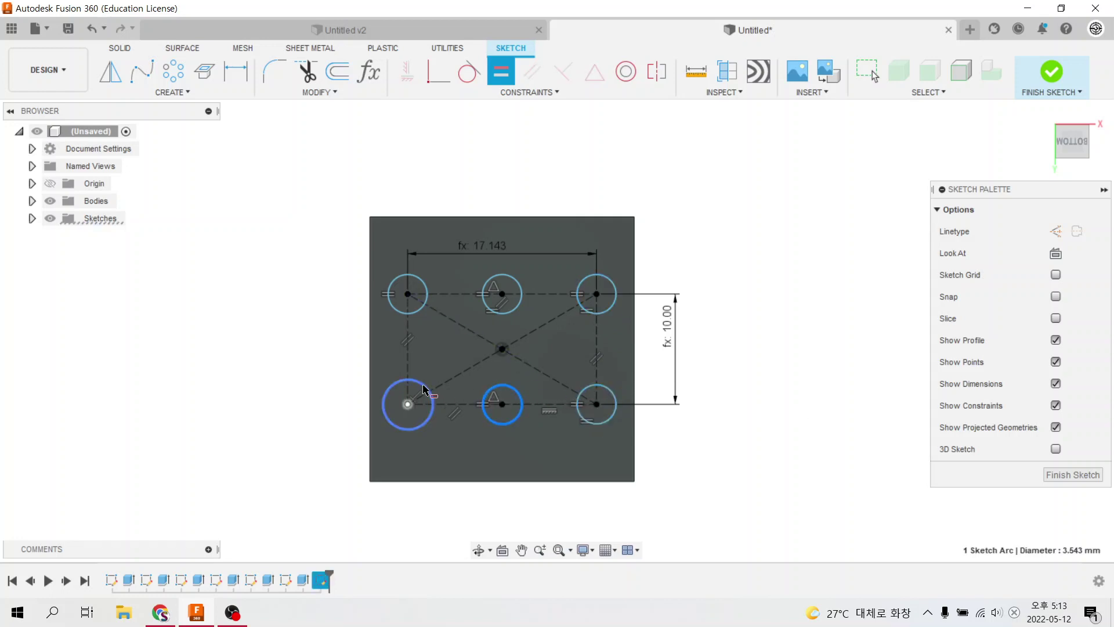
left_click(423, 388)
key("Escape")
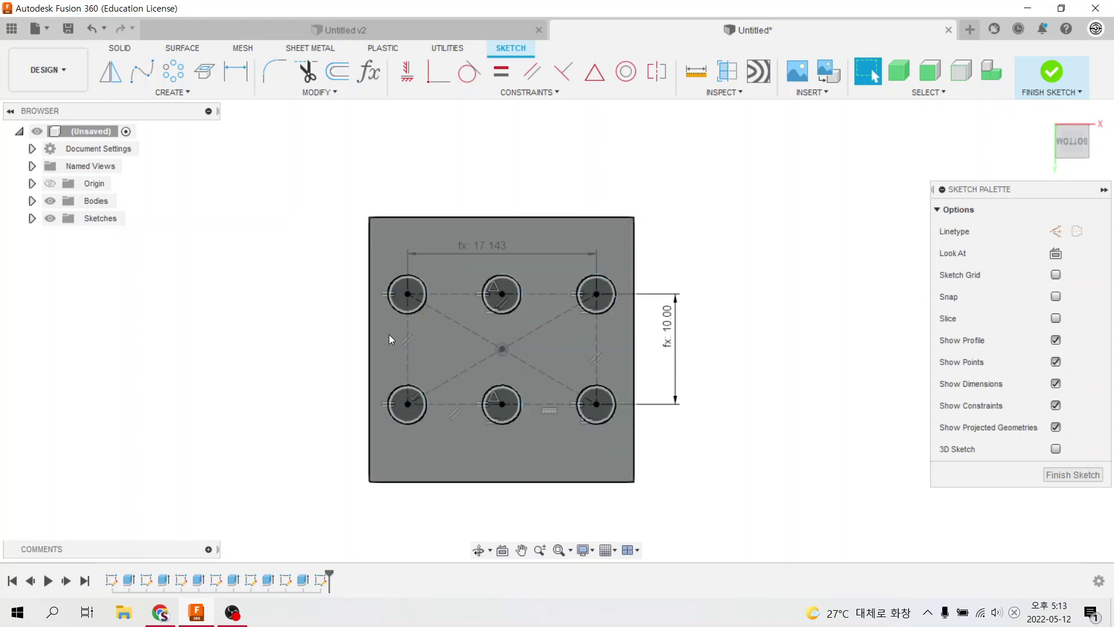
- Dimension the top-left pip circle's diameter as d1/5 (Ø4.80)
key("d")
left_click(334, 258)
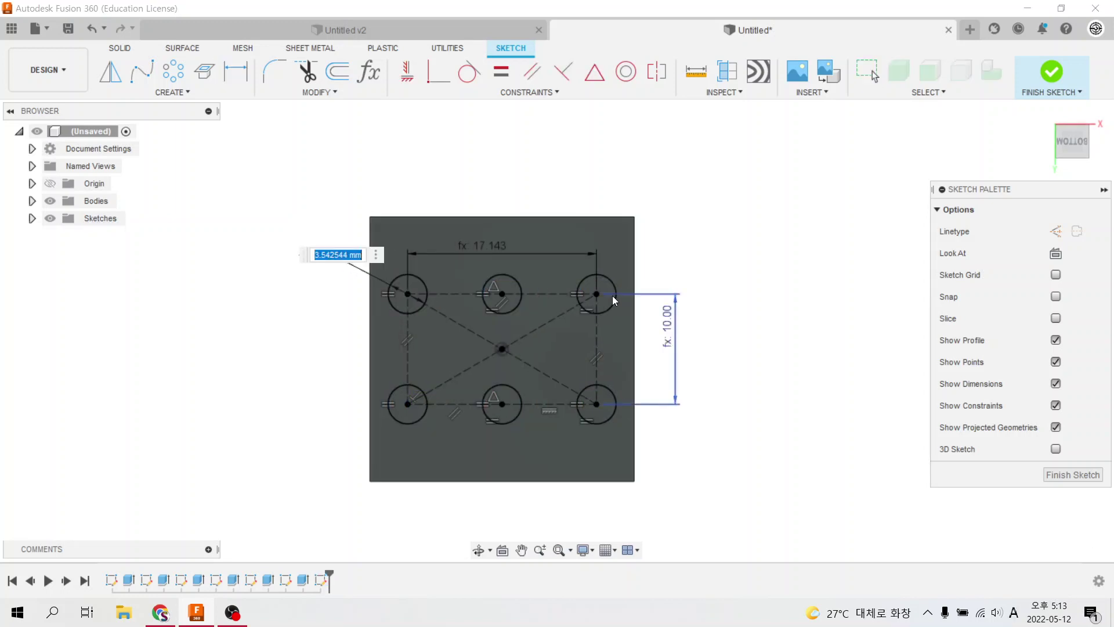
type("d1/5")
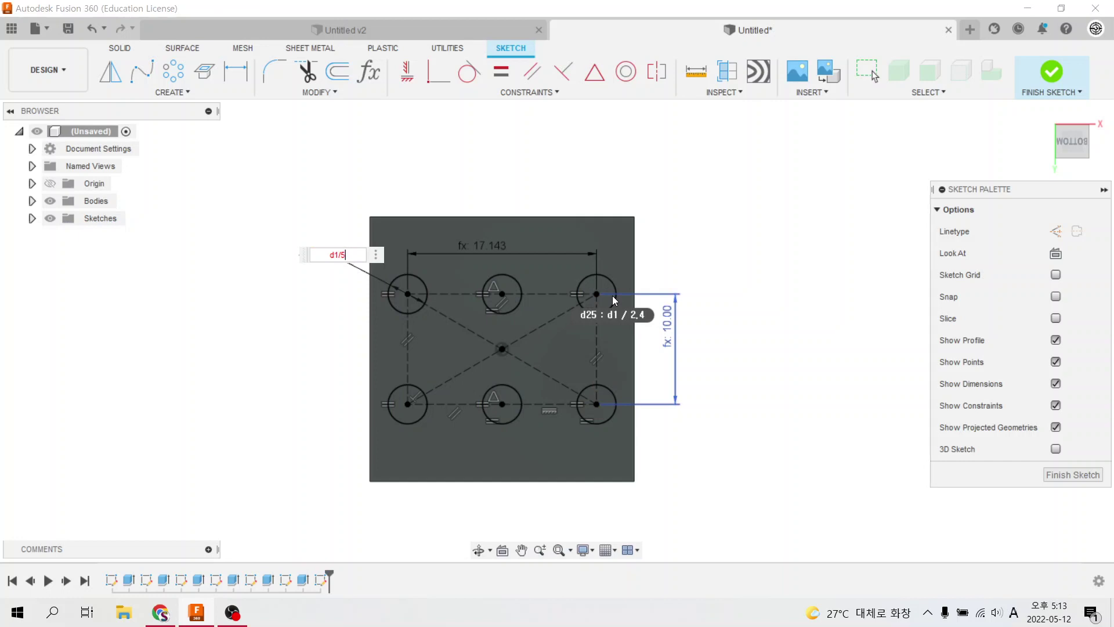
key("Return")
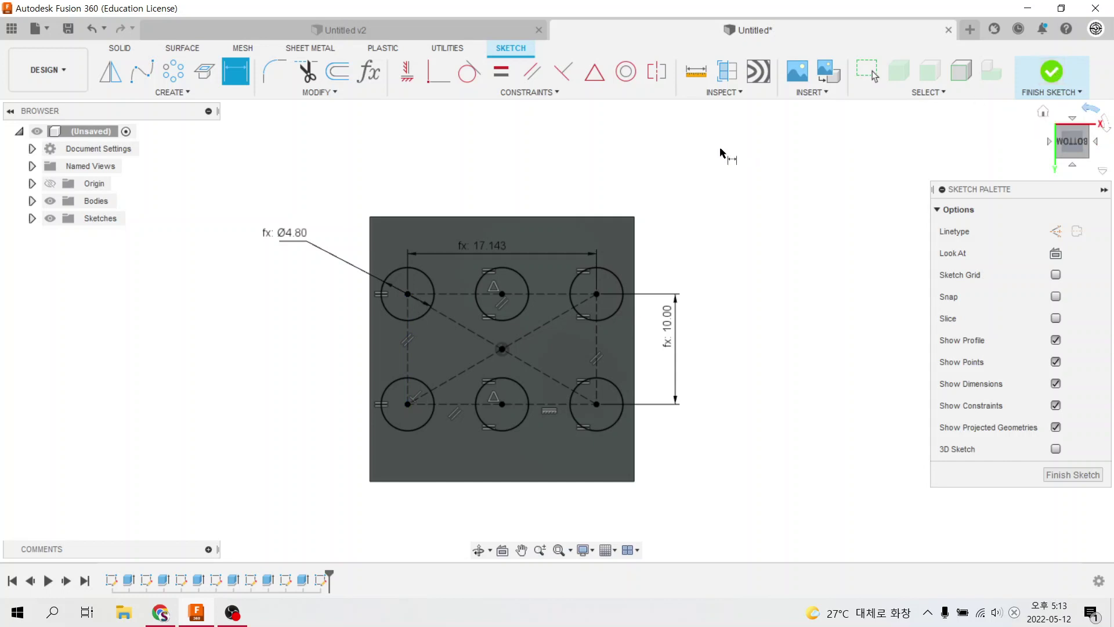
key("Escape")
- Set the pip spacing dimension to d1/1.6 (15.00) and finish the sketch
double_click(488, 248)
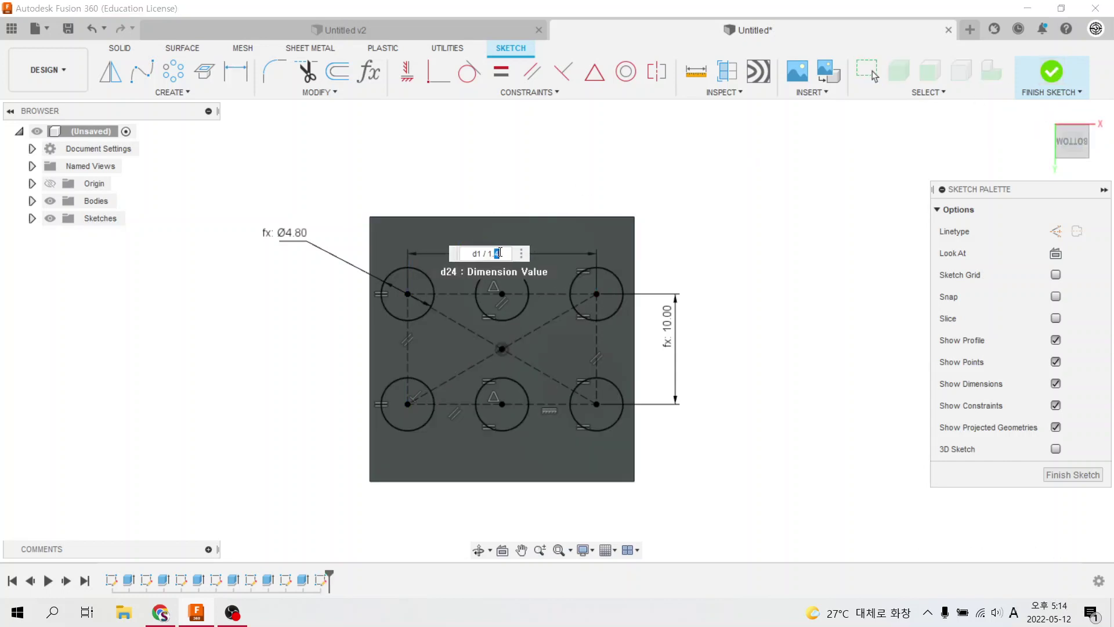
key("Return")
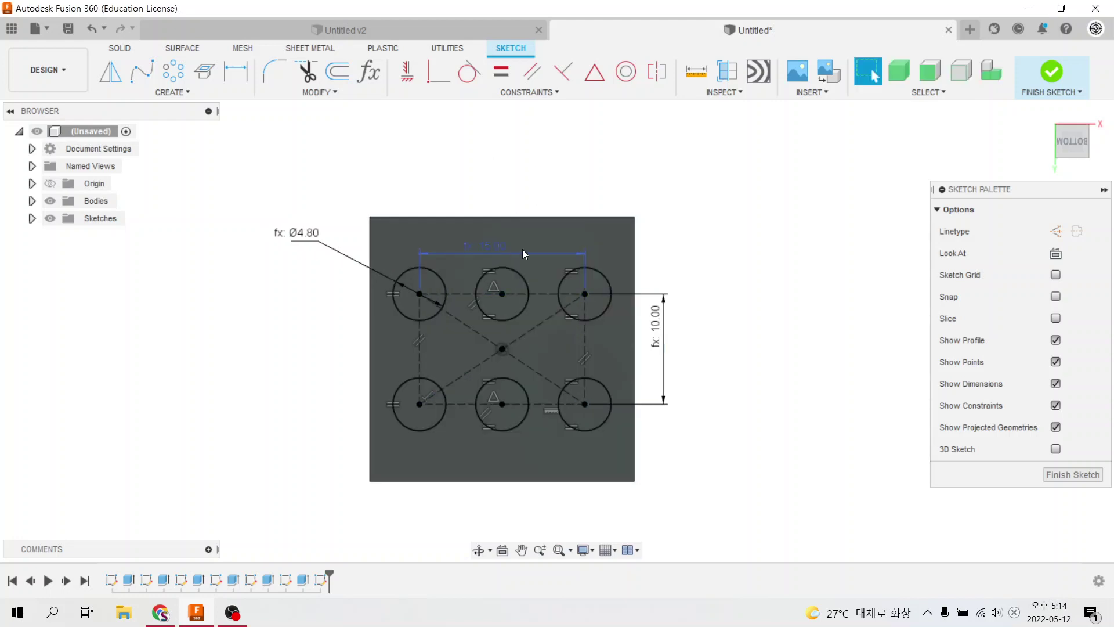
left_click_drag(320, 245, 329, 251)
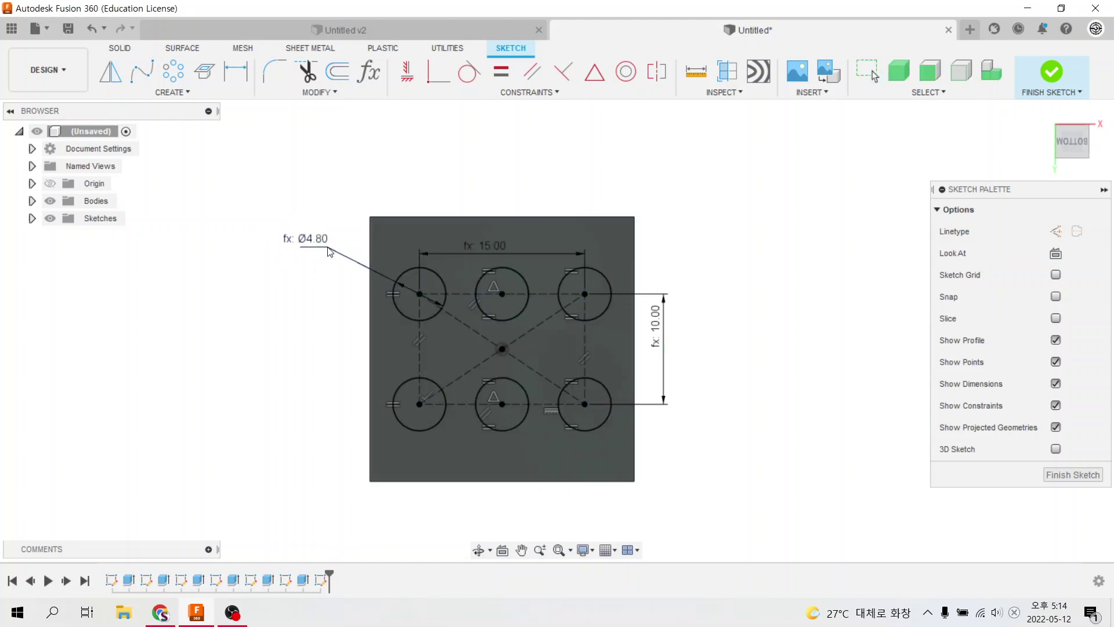
left_click(1053, 72)
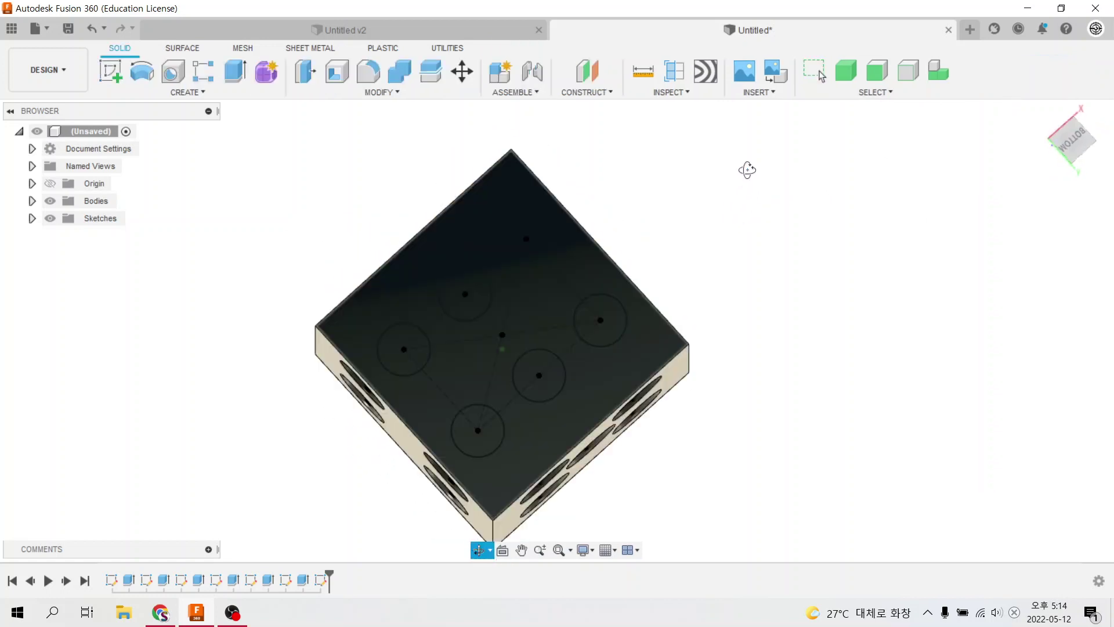
- Extrude-cut the six pip circle profiles 1.732 mm into the cube face
left_click(218, 73)
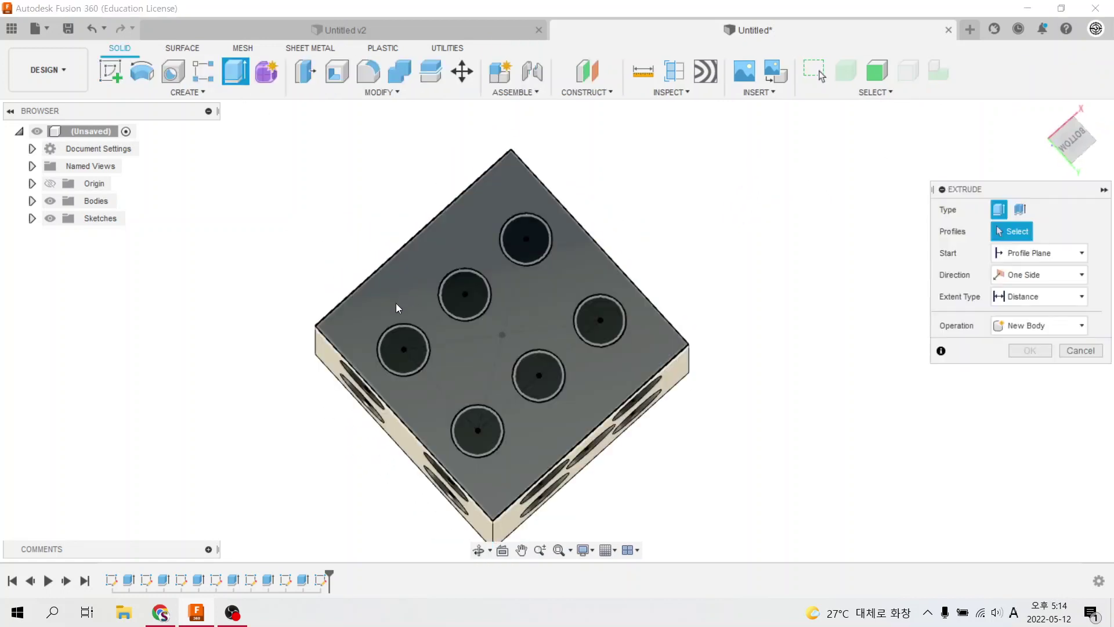
left_click(403, 348)
left_click(465, 294)
left_click(526, 239)
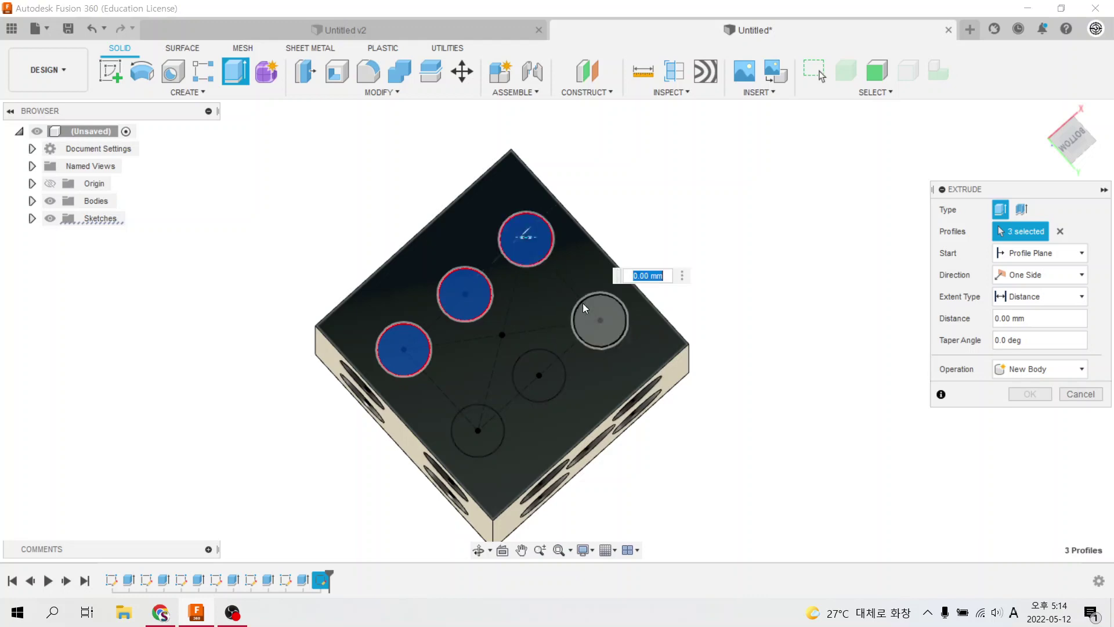
left_click(600, 320)
left_click(539, 375)
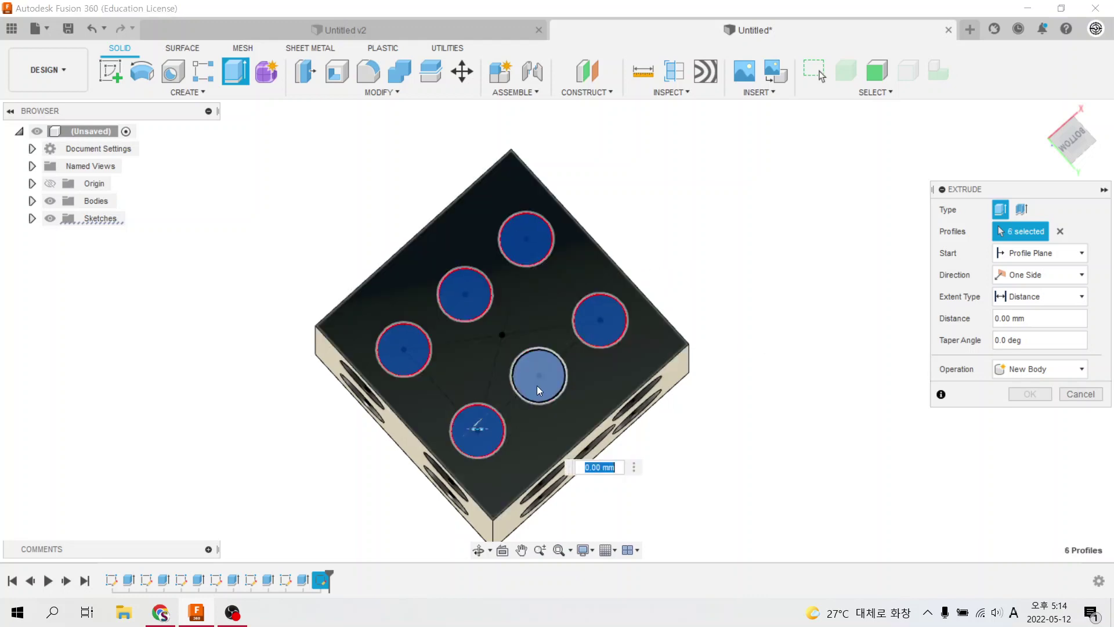
left_click(478, 430)
middle_click_drag(477, 430, 676, 235, "shift")
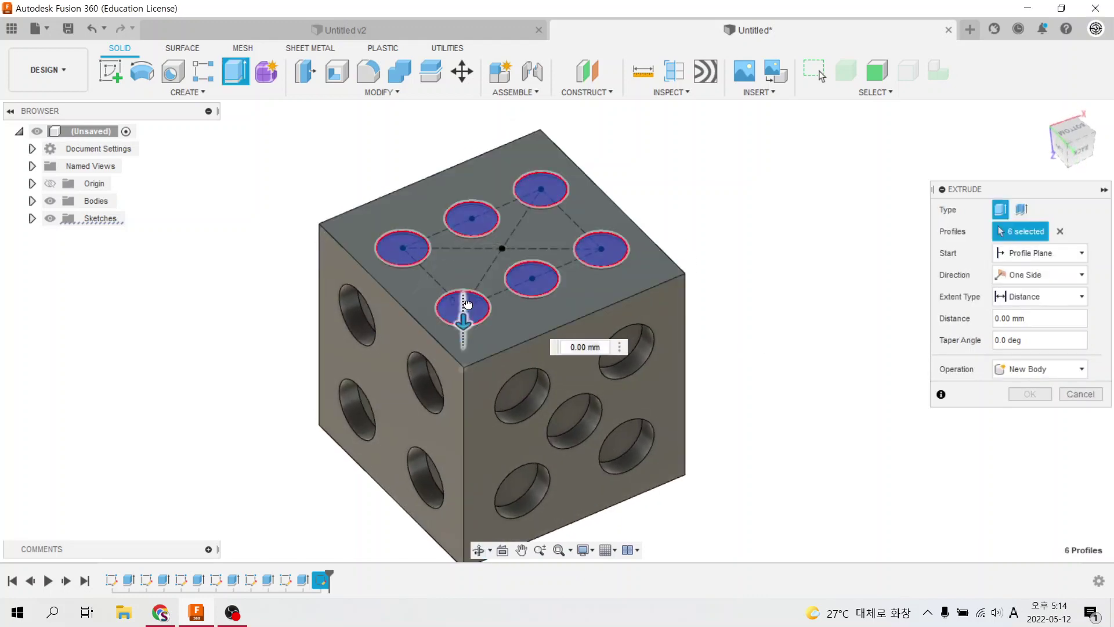
left_click_drag(465, 316, 463, 335)
type("-d4")
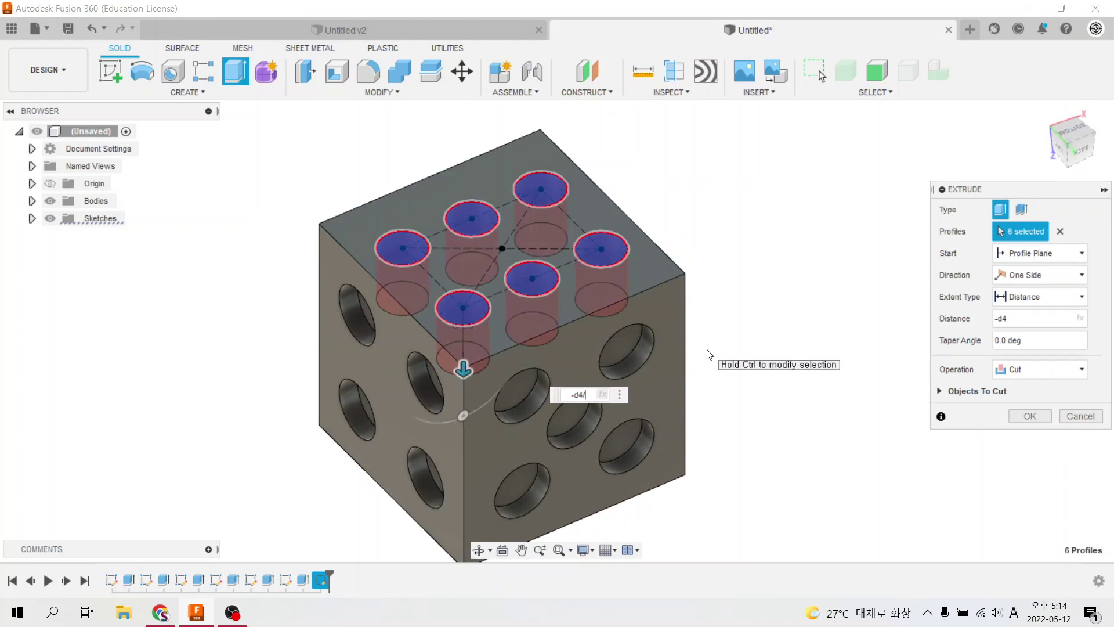
key("Return")
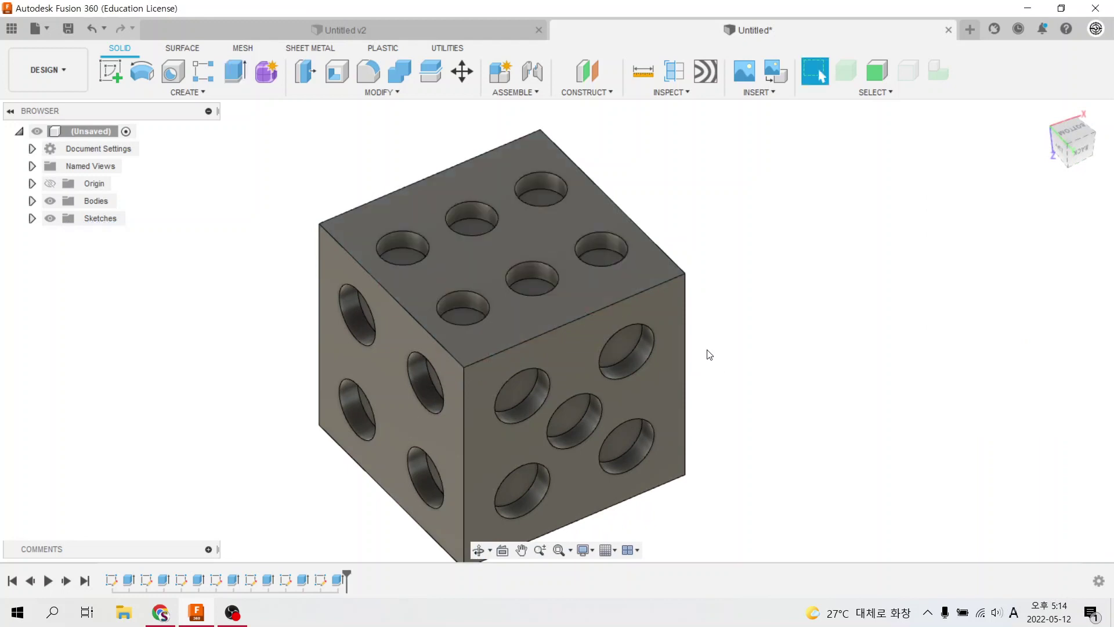
middle_click_drag(586, 252, 629, 444, "shift")
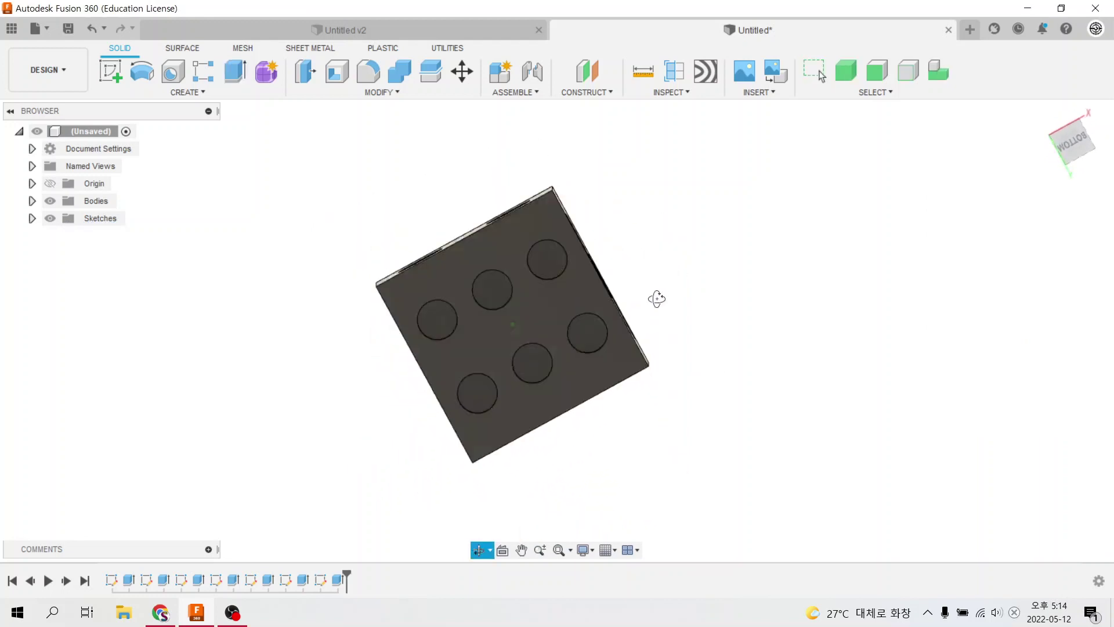
- Check the pips, return the die to the home view, and open the Fillet command
mouse_move(628, 444)
left_mouse_down()
mouse_move(642, 398)
mouse_move(669, 378)
left_mouse_up()
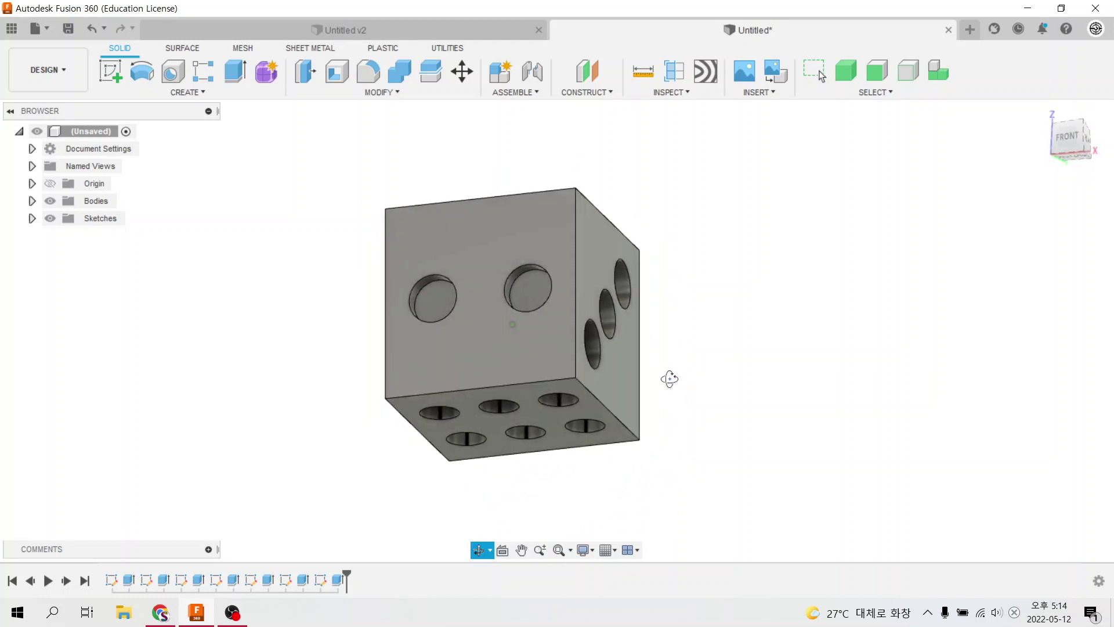
left_click(1044, 112)
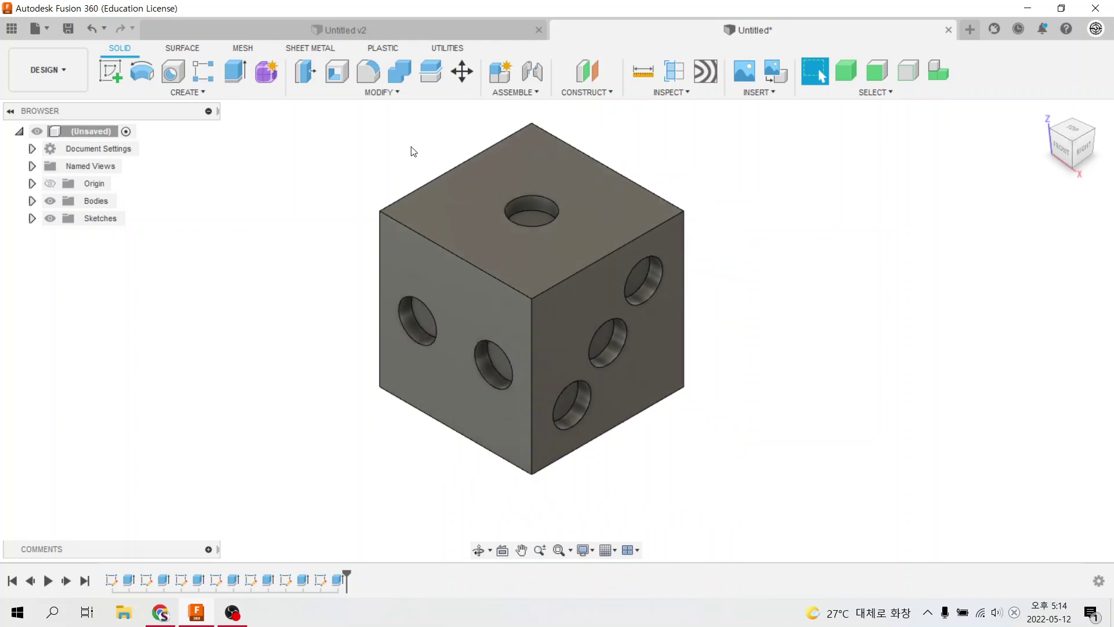
left_click(376, 77)
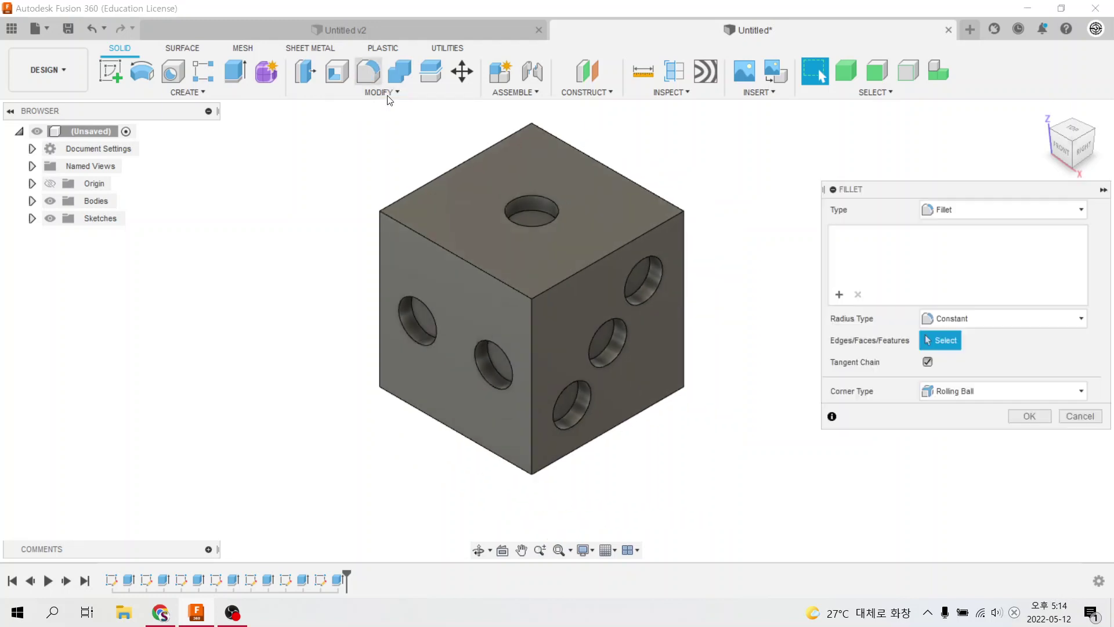
- Select all twelve outer cube edges for the fillet, orbiting to reach hidden ones
left_click(421, 235)
left_click(420, 187)
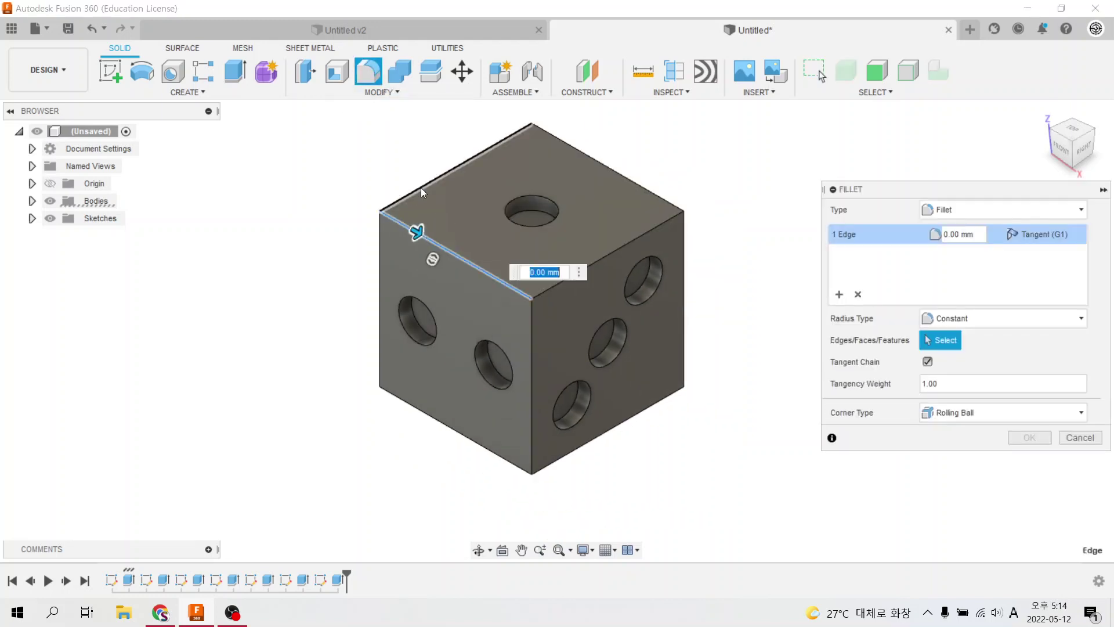
left_click(577, 146)
left_click(615, 250)
left_click(681, 255)
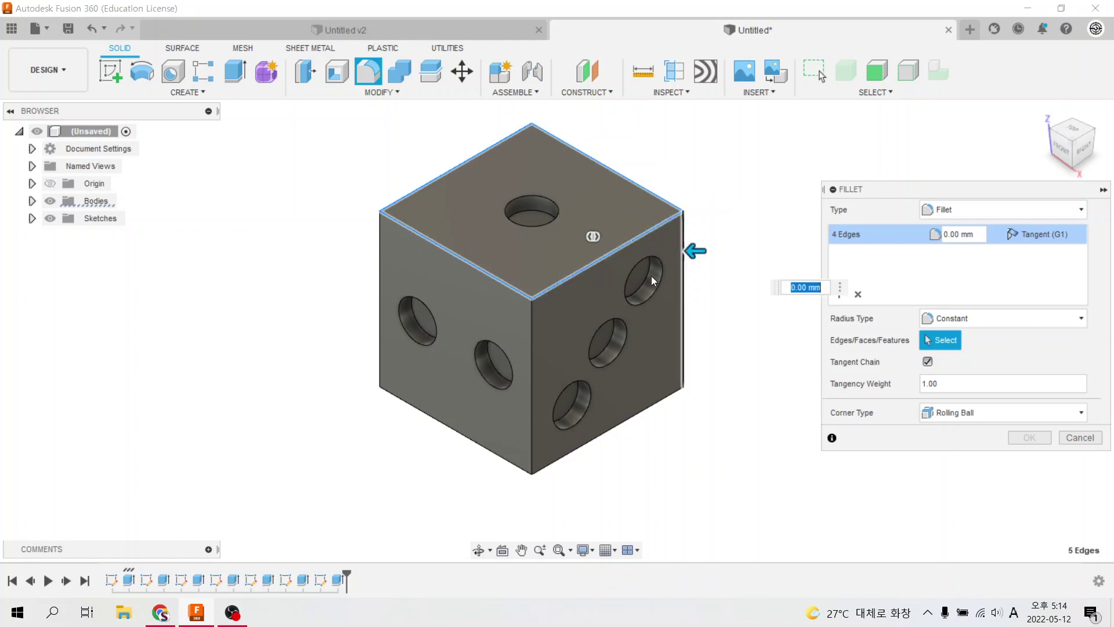
left_click(529, 354)
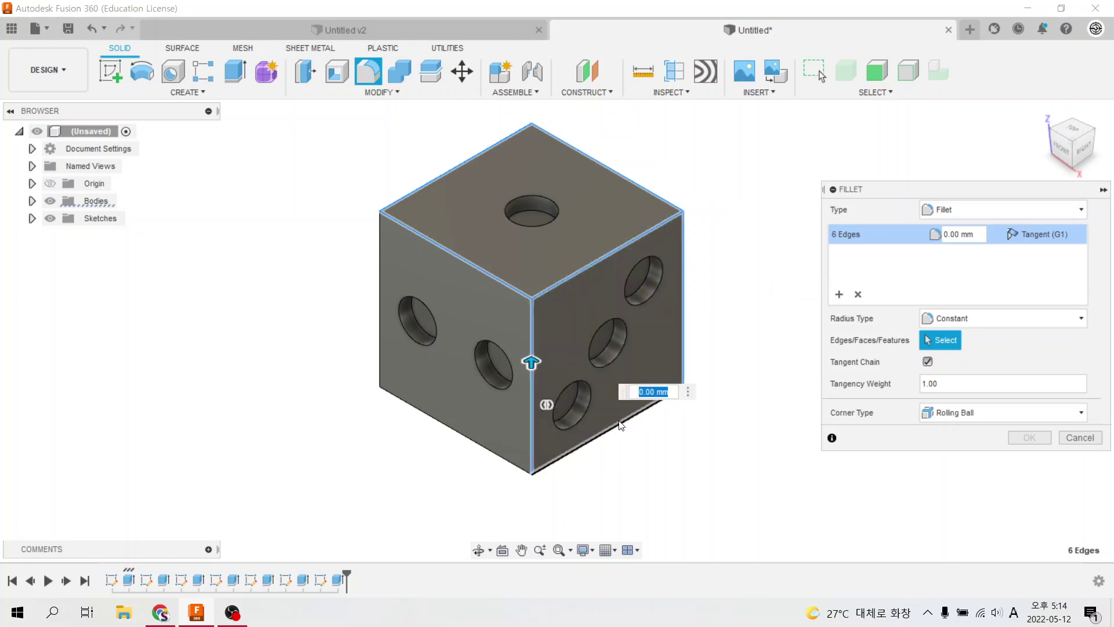
left_click(622, 422)
left_click(469, 436)
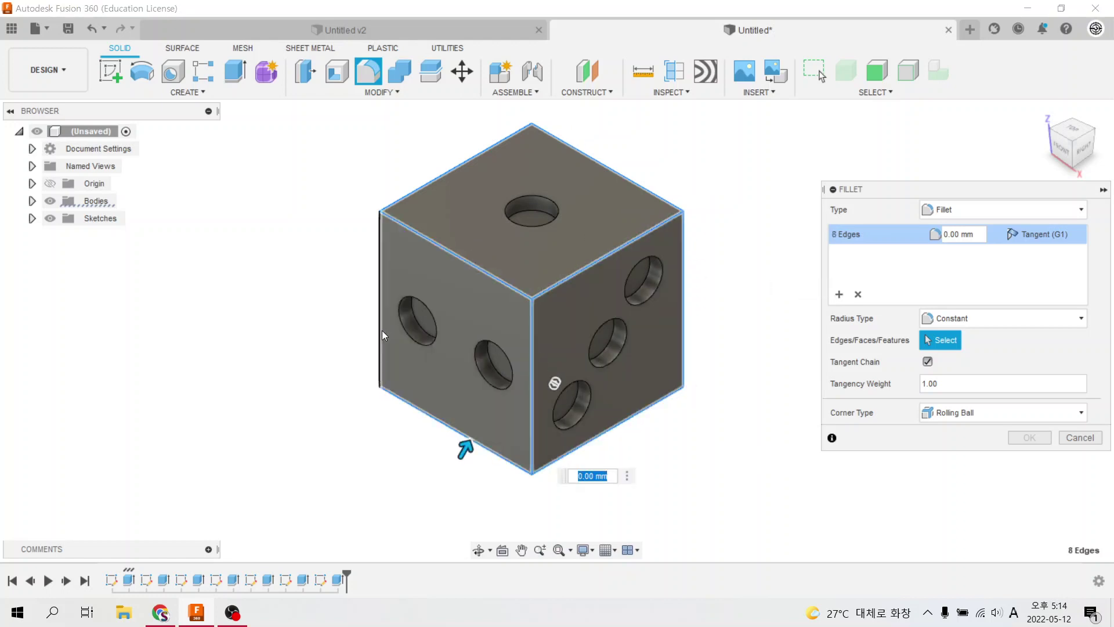
left_click(380, 330)
mouse_move(365, 357)
middle_mouse_down("shift")
mouse_move(328, 109)
mouse_move(432, 214)
middle_mouse_up("shift")
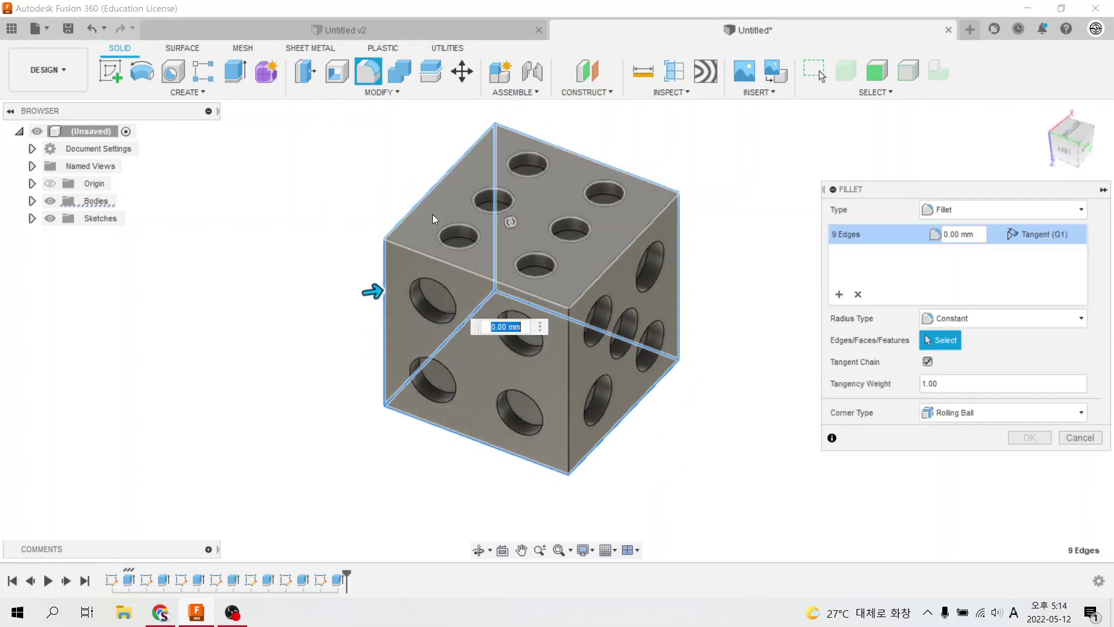
left_click(429, 254)
left_click(639, 238)
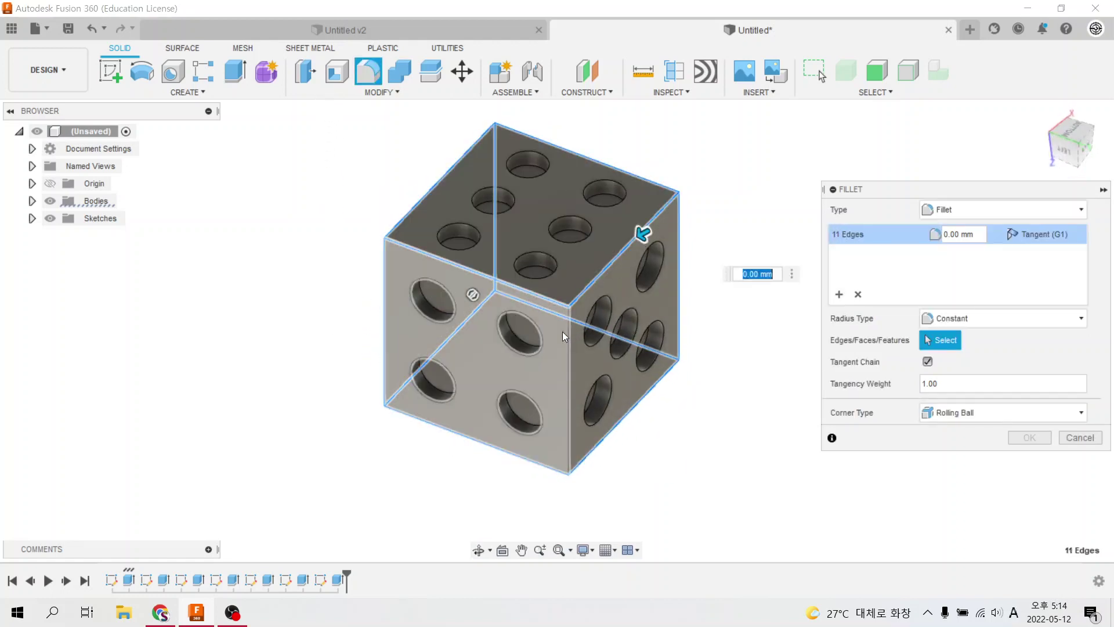
left_click(569, 340)
- Apply a 1.5 mm fillet radius to the outer edges and inspect the rounded die
left_click(980, 234)
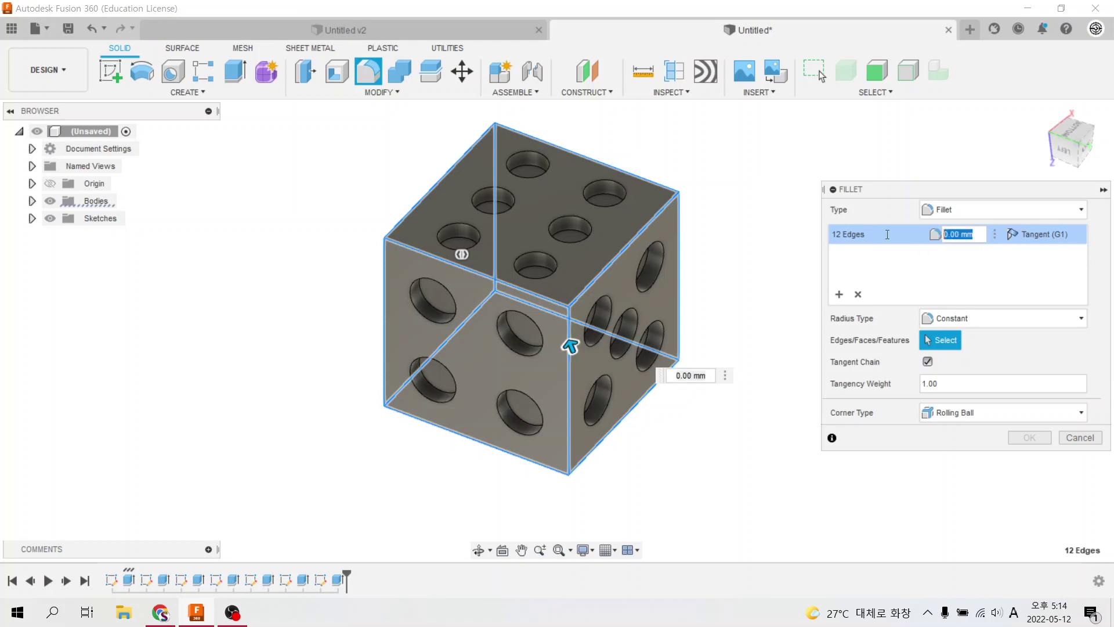
type("2")
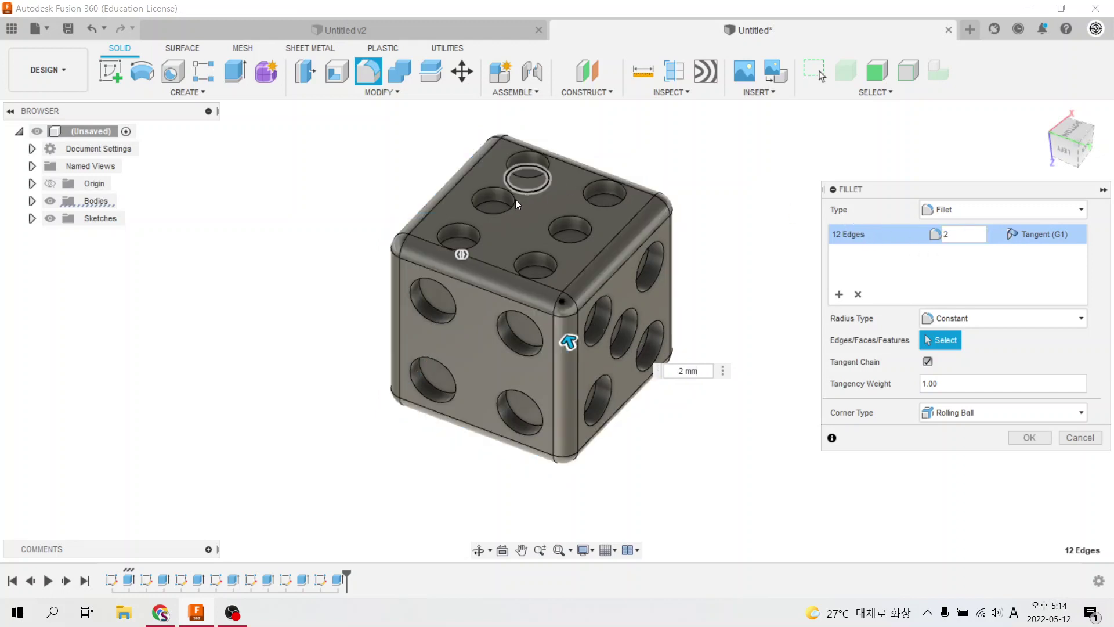
scroll(506, 249, "up", 5)
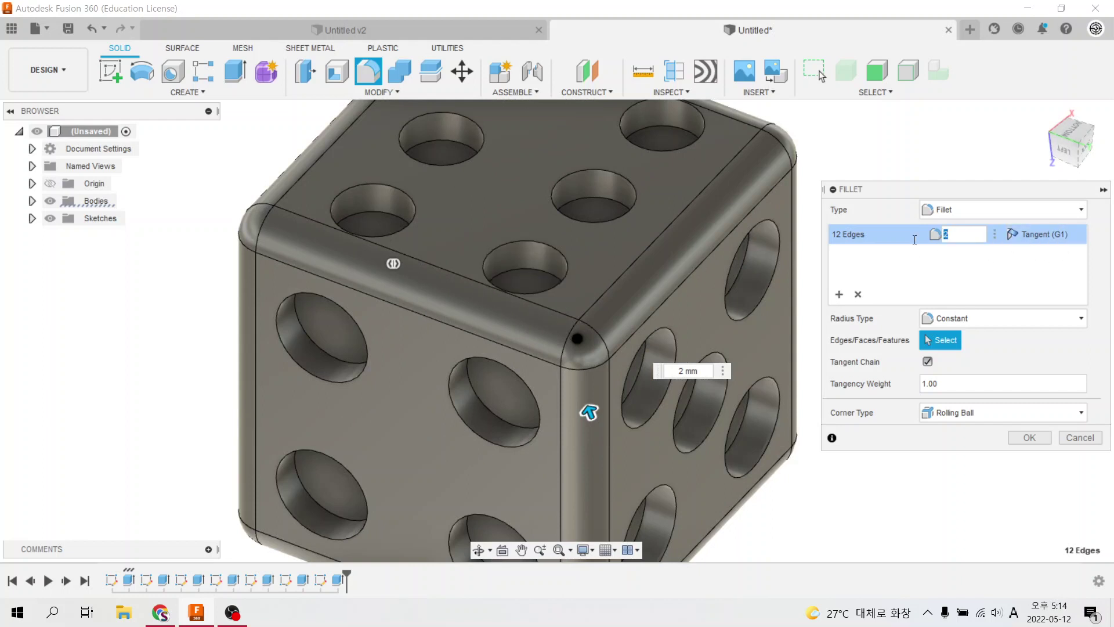
type("1.5")
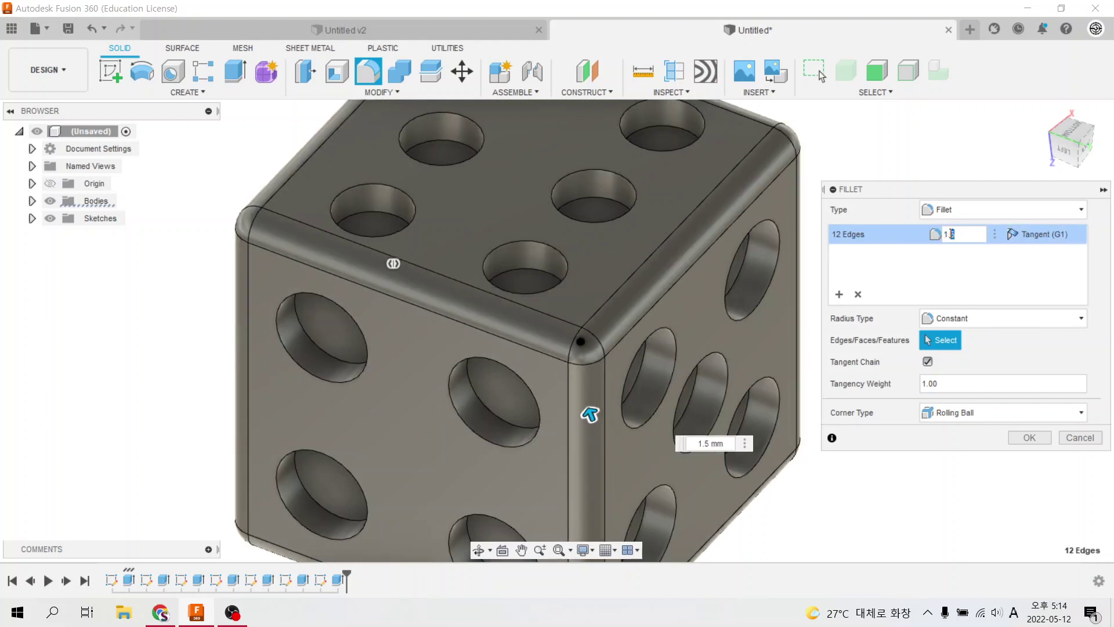
key("Return")
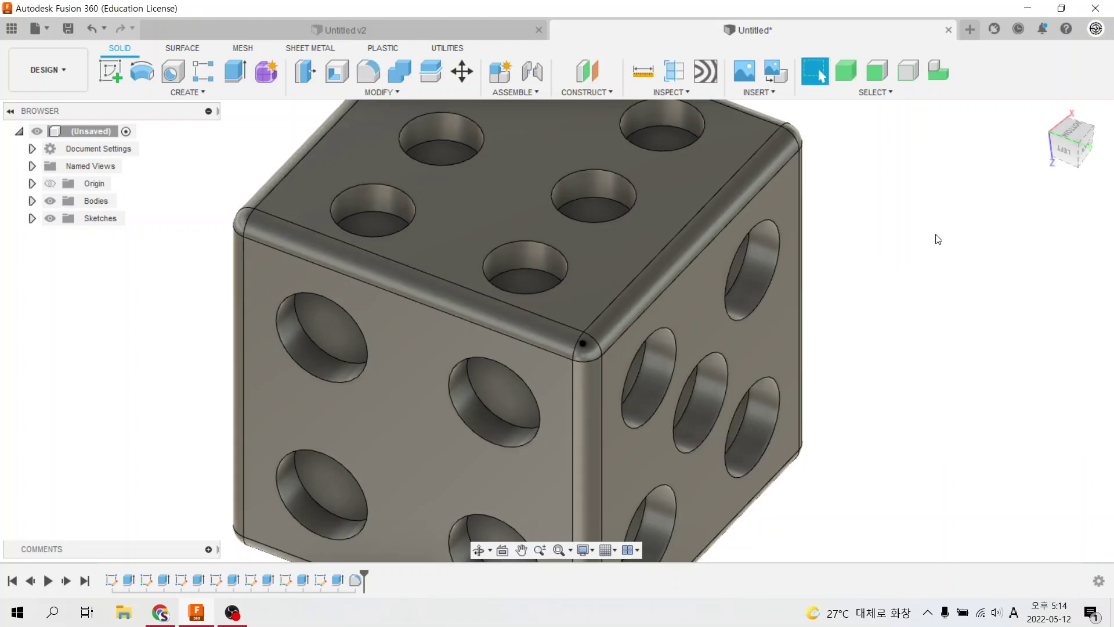
scroll(489, 236, "down", 3)
left_click_drag(490, 235, 504, 447, "shift")
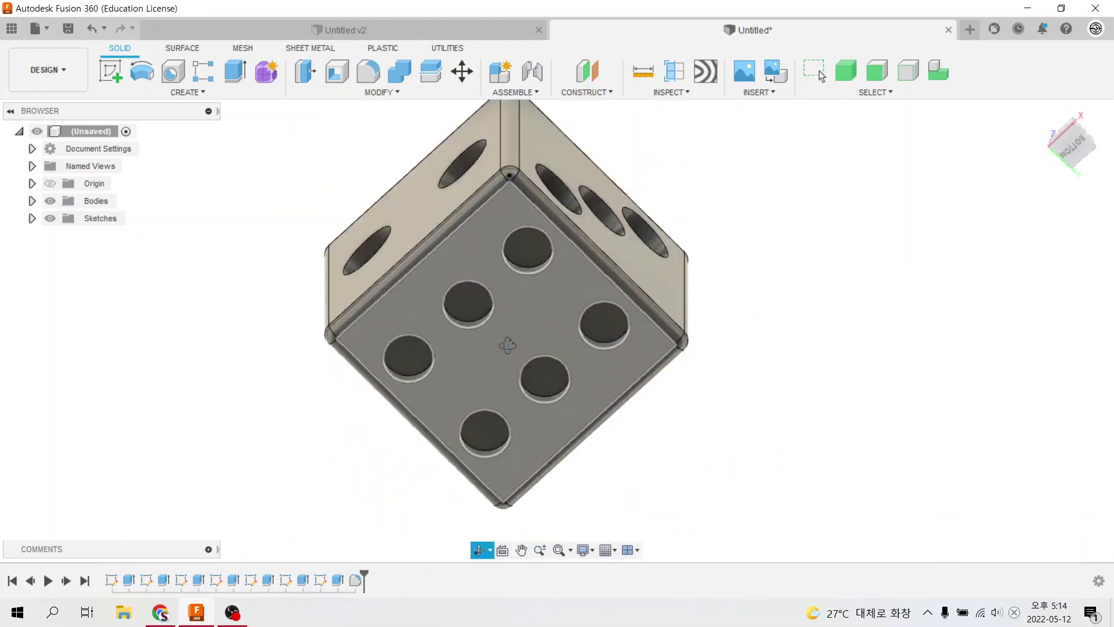
middle_click_drag(503, 447, 516, 451, "shift")
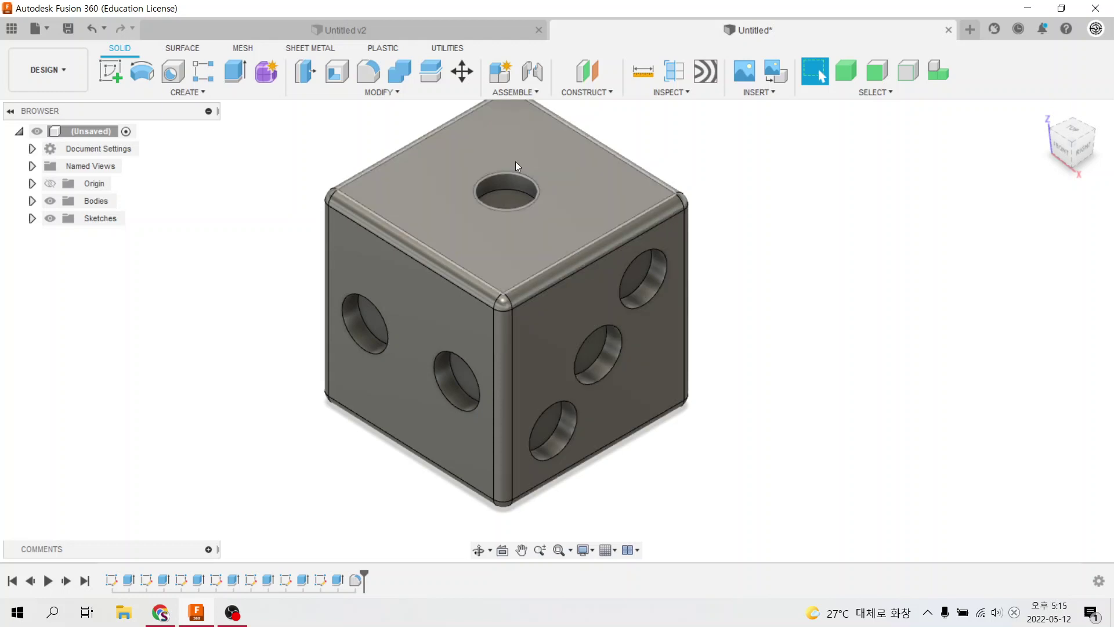
left_click(355, 70)
- Select the pip-hole rims on the first faces, orbiting to include the four face
left_click(501, 189)
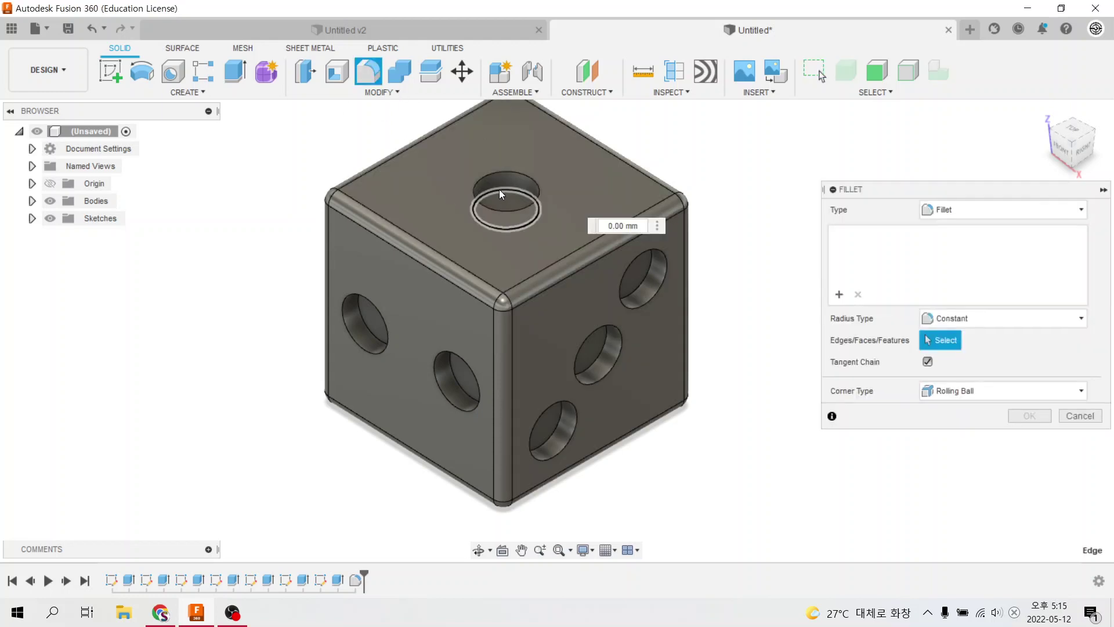
left_click(361, 325)
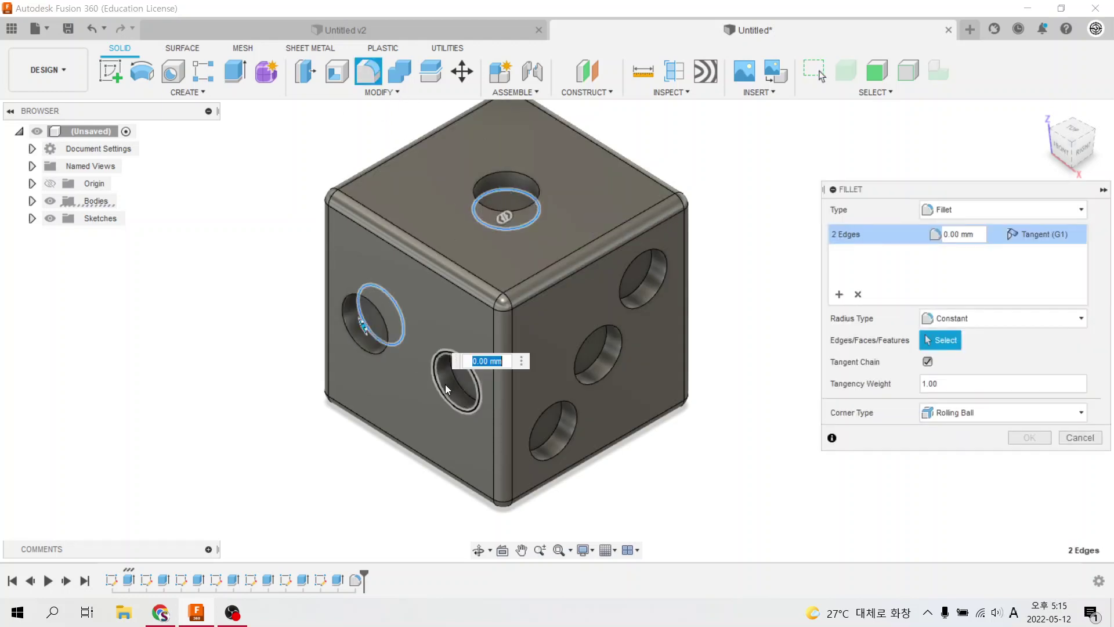
left_click(452, 389)
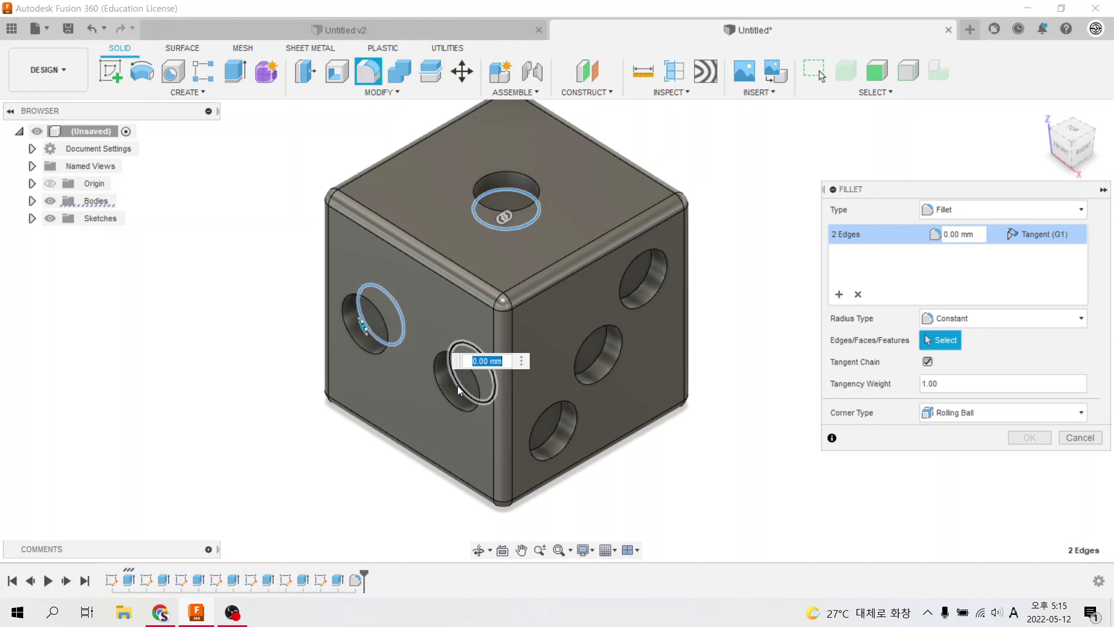
left_click(554, 434)
left_click(598, 362)
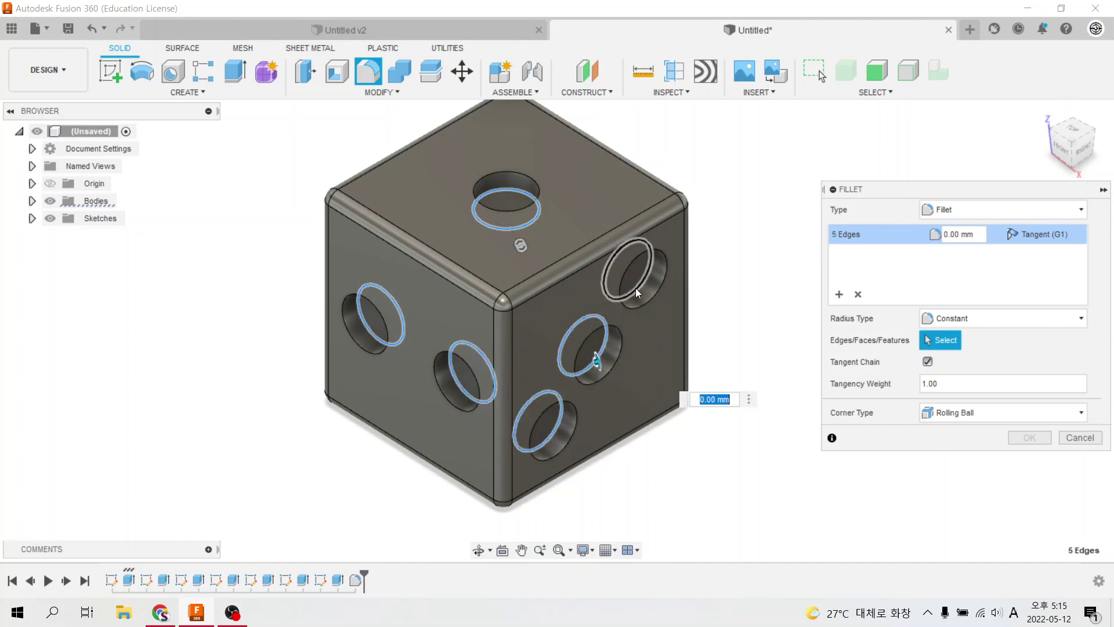
left_click(638, 286)
middle_click_drag(638, 286, 395, 304, "shift")
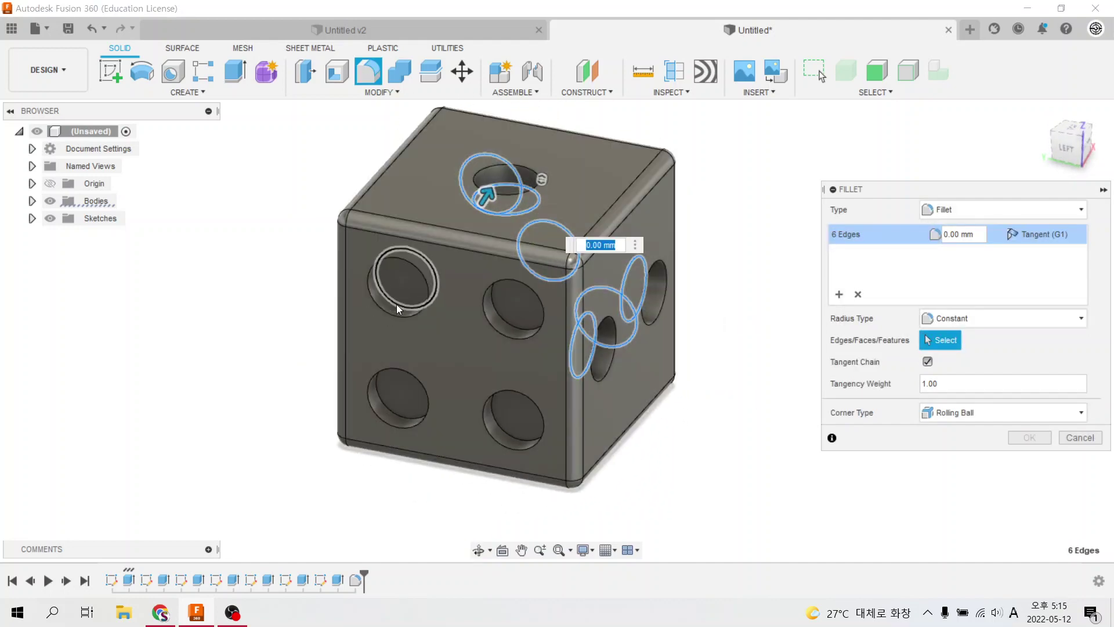
left_click(394, 300)
left_click(375, 397)
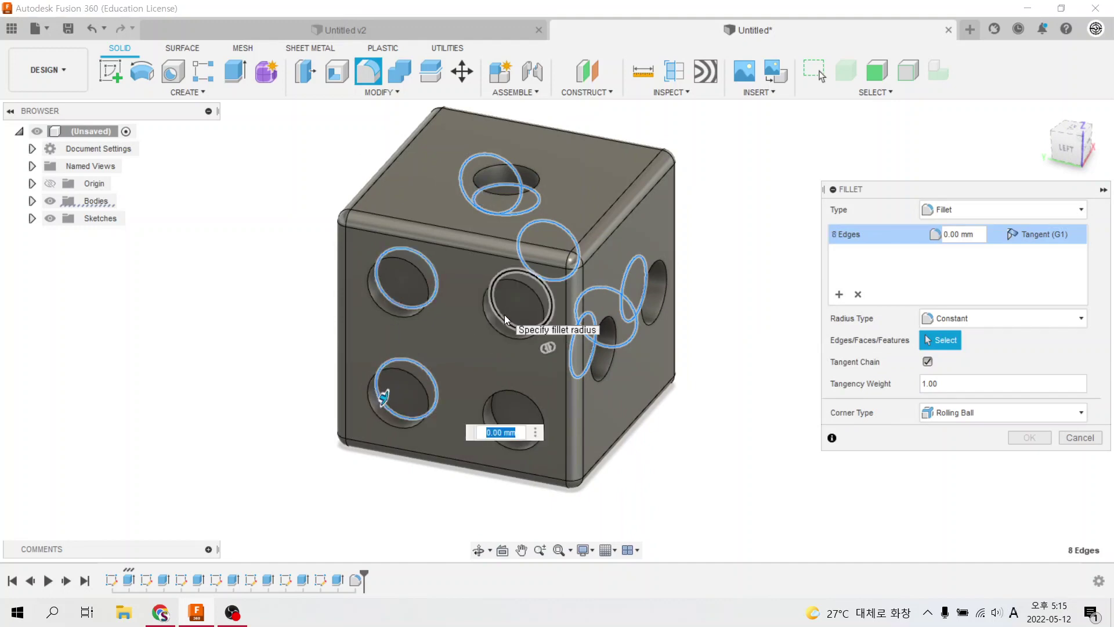
left_click(504, 315)
left_click(494, 419)
- Add the five face's pip rims and apply a 2.5 mm fillet to all fifteen
mouse_move(269, 393)
middle_mouse_down()
mouse_move(398, 385)
mouse_move(490, 318)
middle_mouse_up()
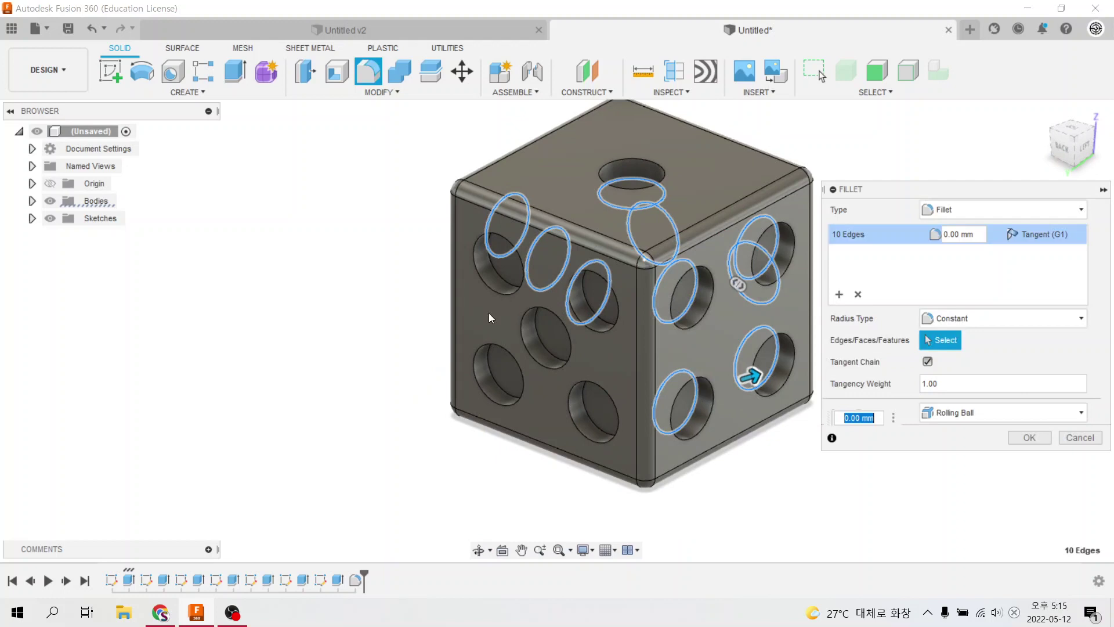
left_click(496, 271)
left_click(494, 373)
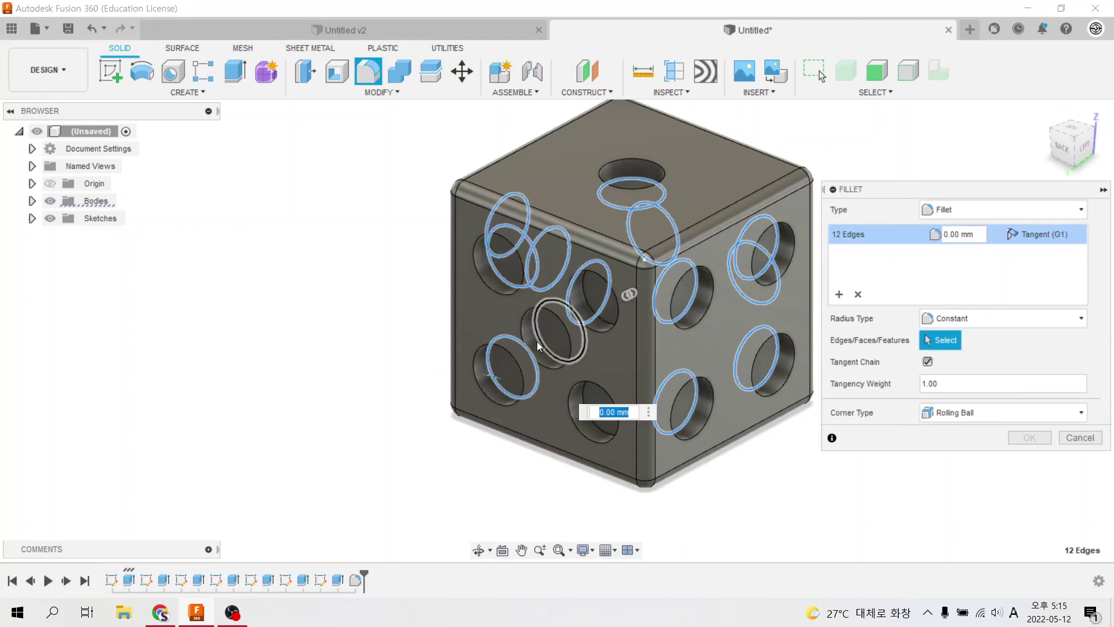
left_click(538, 341)
left_click(603, 317)
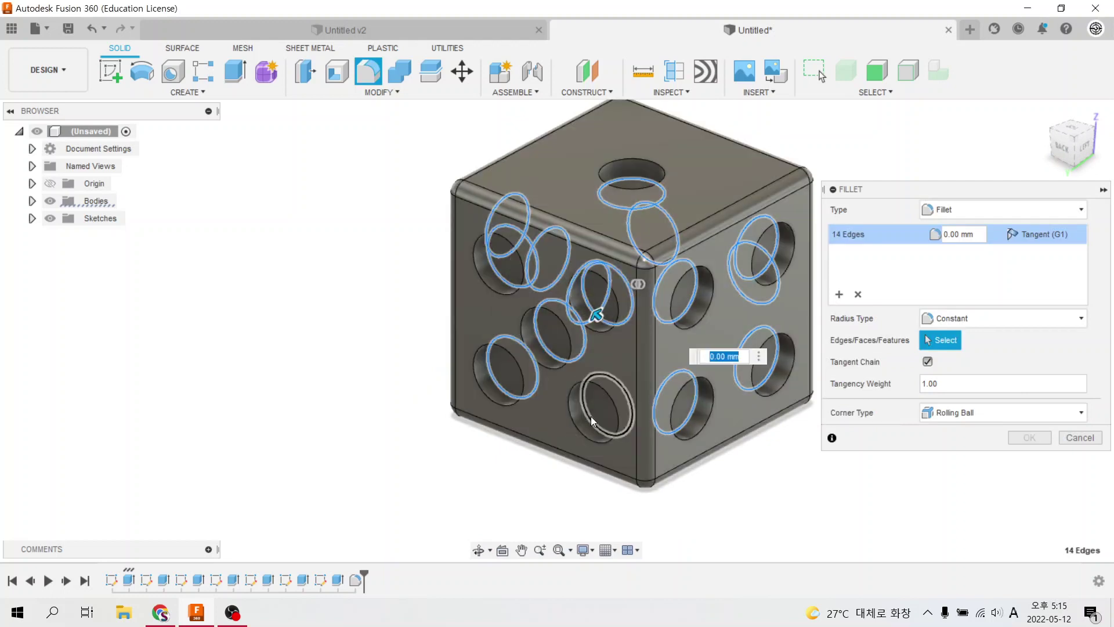
left_click(591, 416)
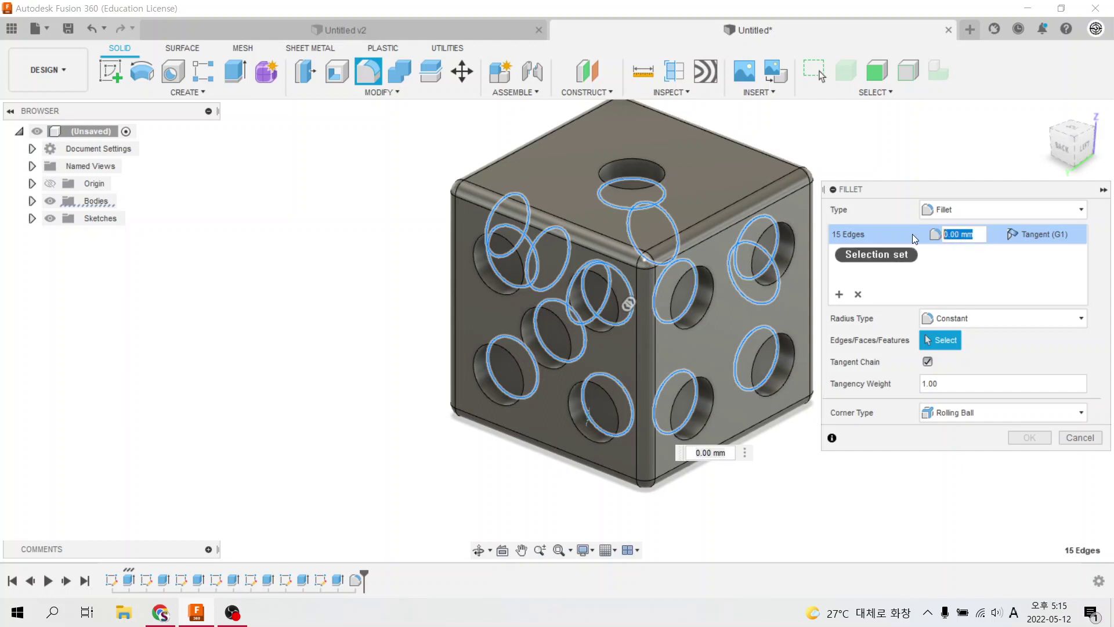
type("2.58")
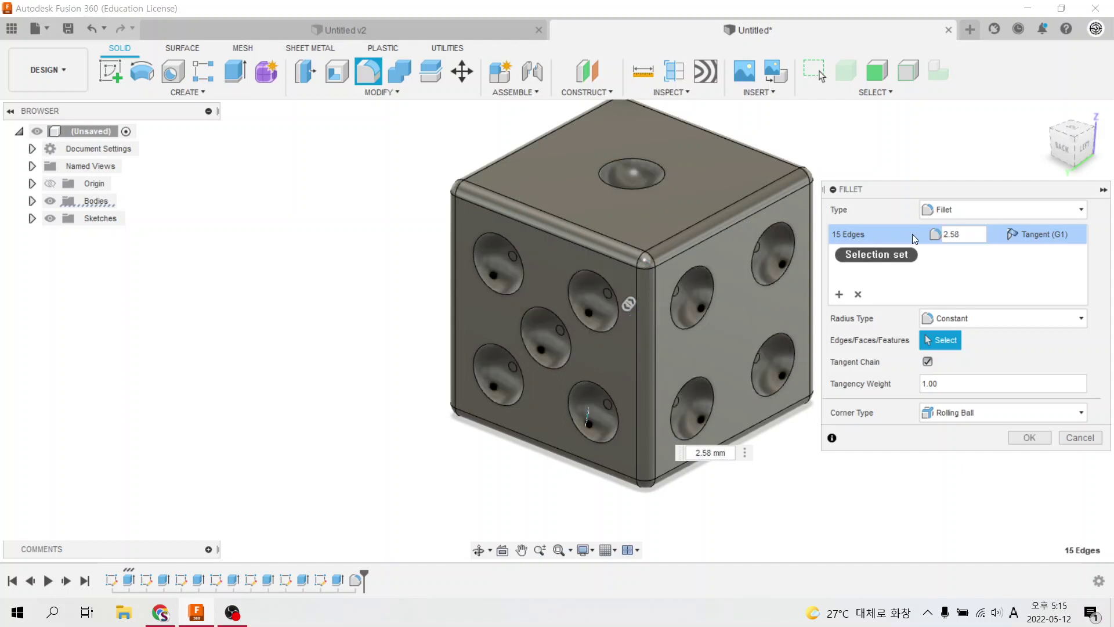
key("BackSpace")
key("Return")
- Orbit and pan the die to bring the six face into view for filleting
middle_click_drag(679, 407, 679, 290, "shift")
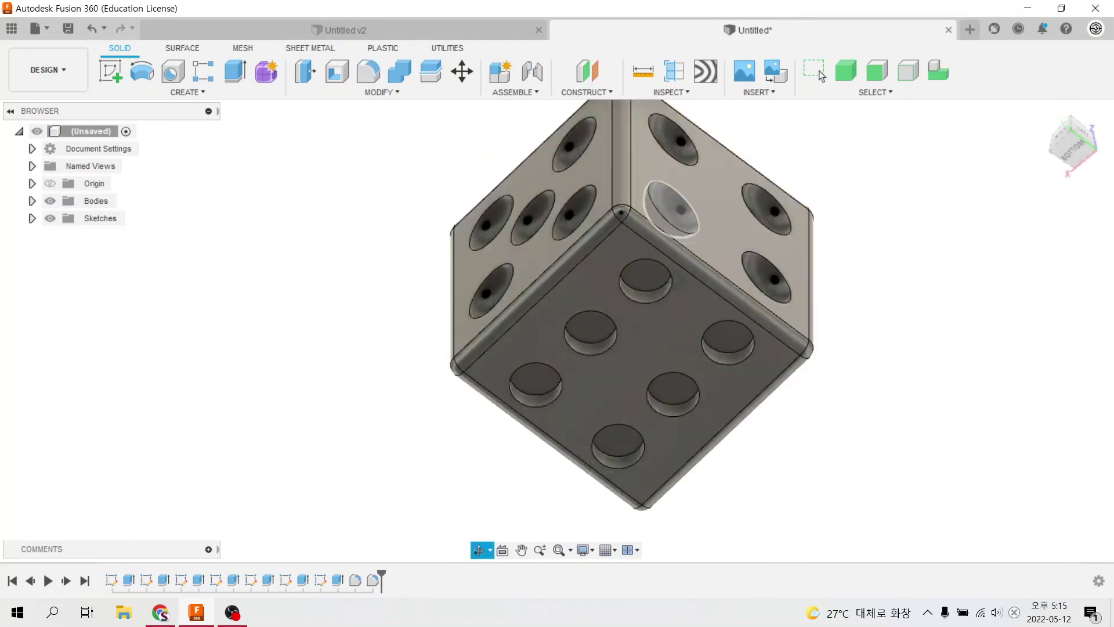
middle_click_drag(674, 220, 709, 168, "shift")
middle_click_drag(833, 179, 719, 228)
left_click(368, 70)
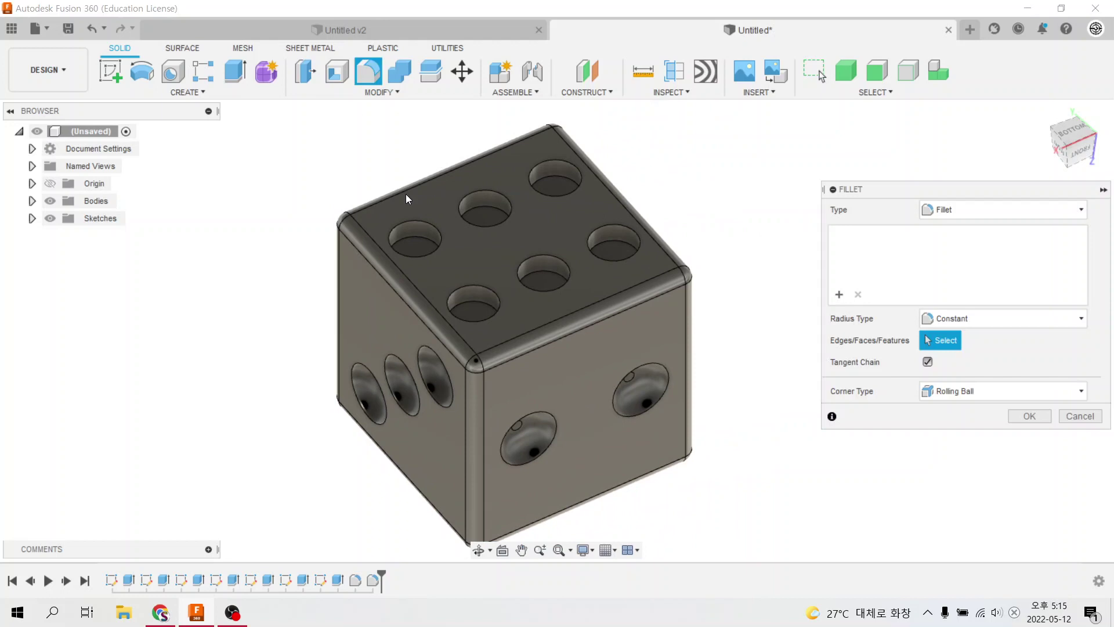
- Select the six pip-hole rims on the six face
left_click(415, 241)
left_click(499, 209)
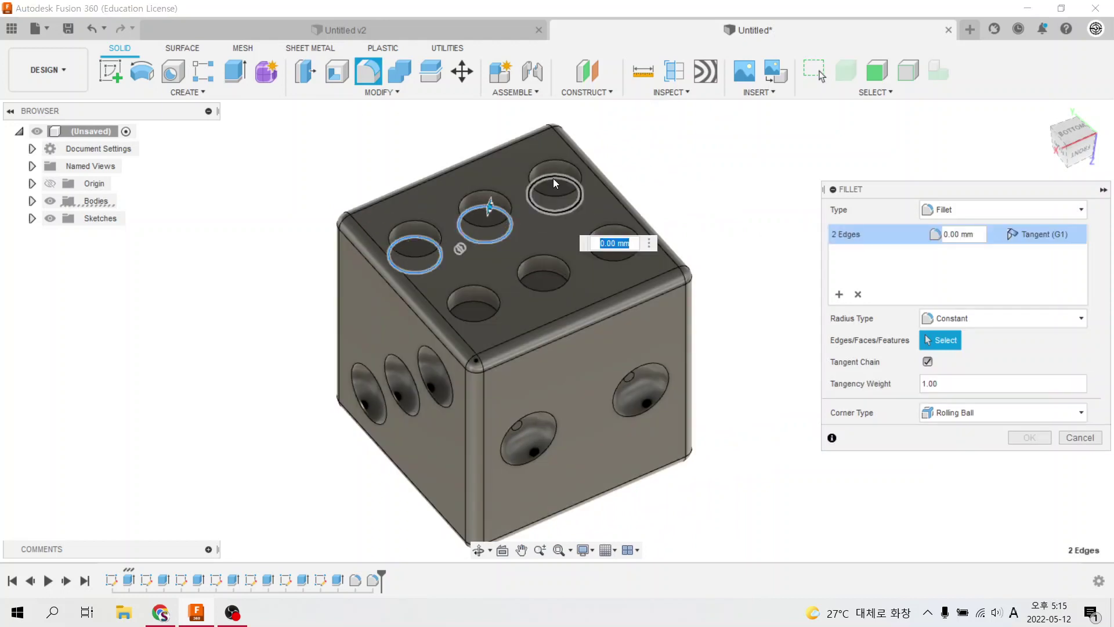
left_click(554, 183)
left_click(610, 242)
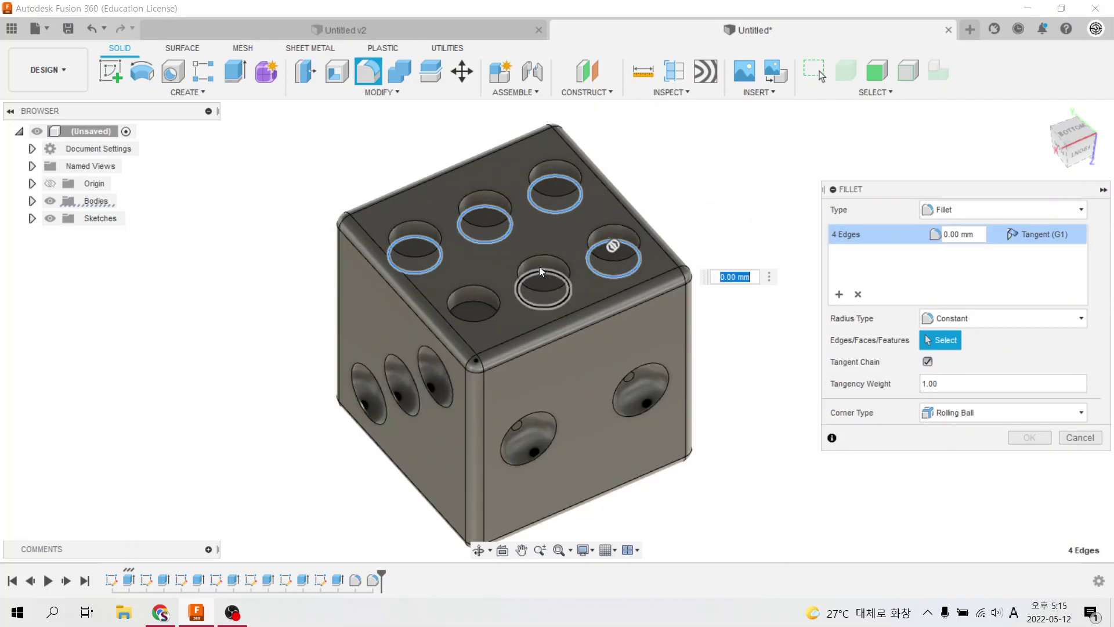
left_click(541, 268)
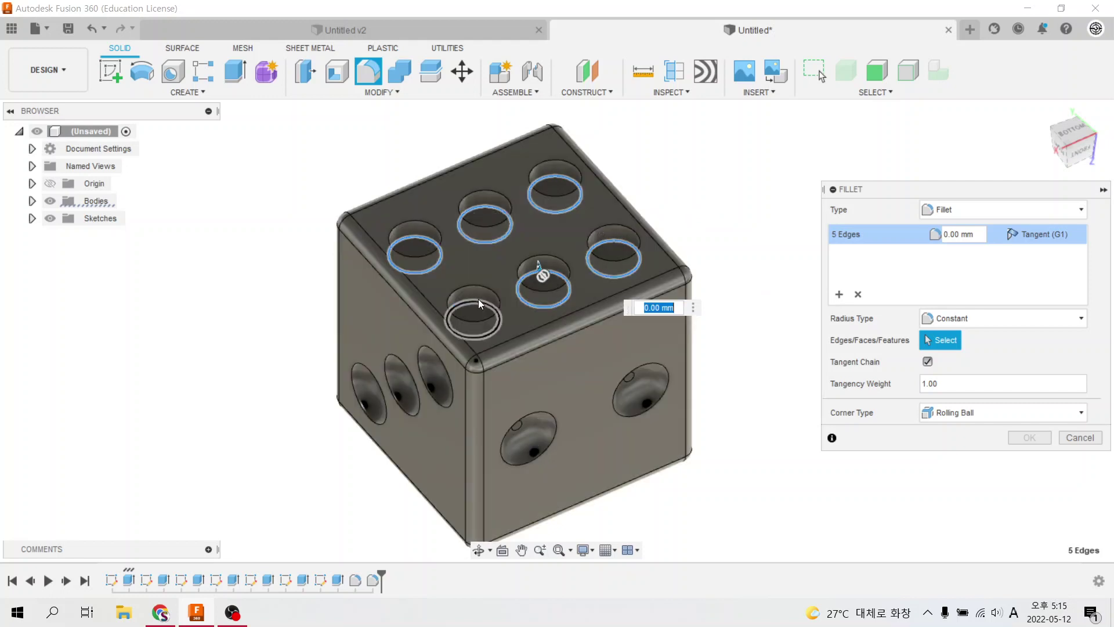
left_click(478, 299)
- Apply a 2 mm fillet radius after the 2.5 mm value fails
double_click(963, 235)
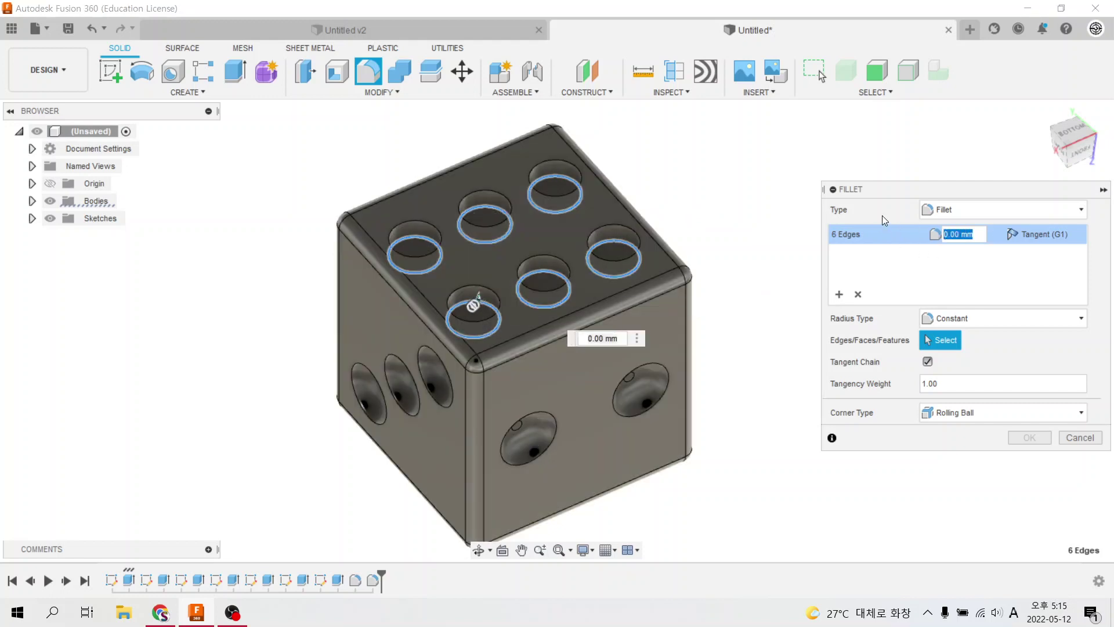
type("2.5")
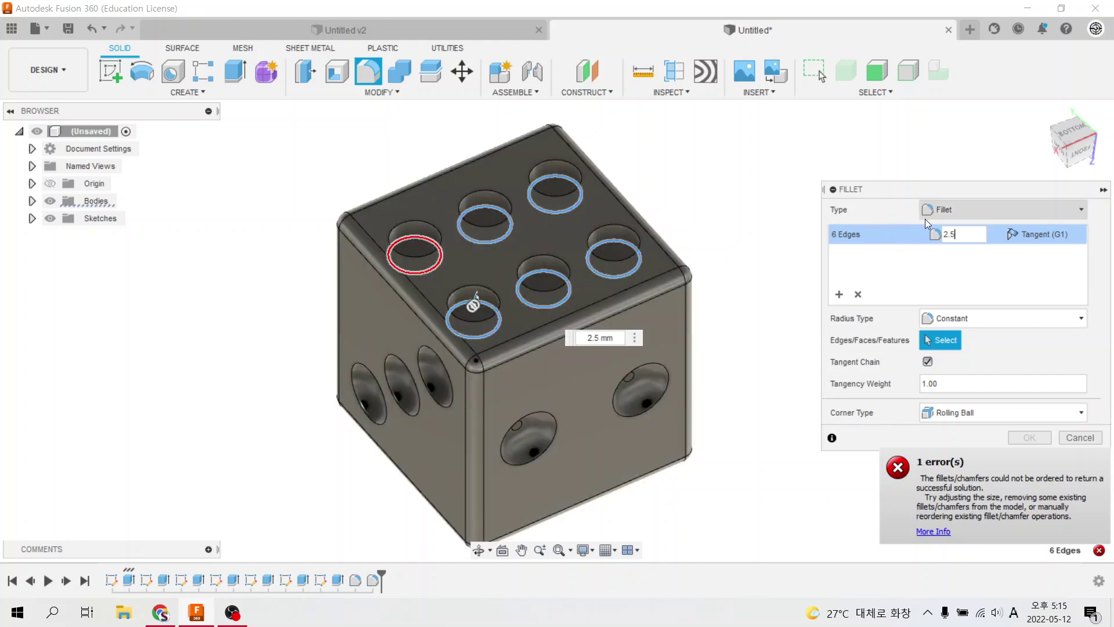
double_click(952, 235)
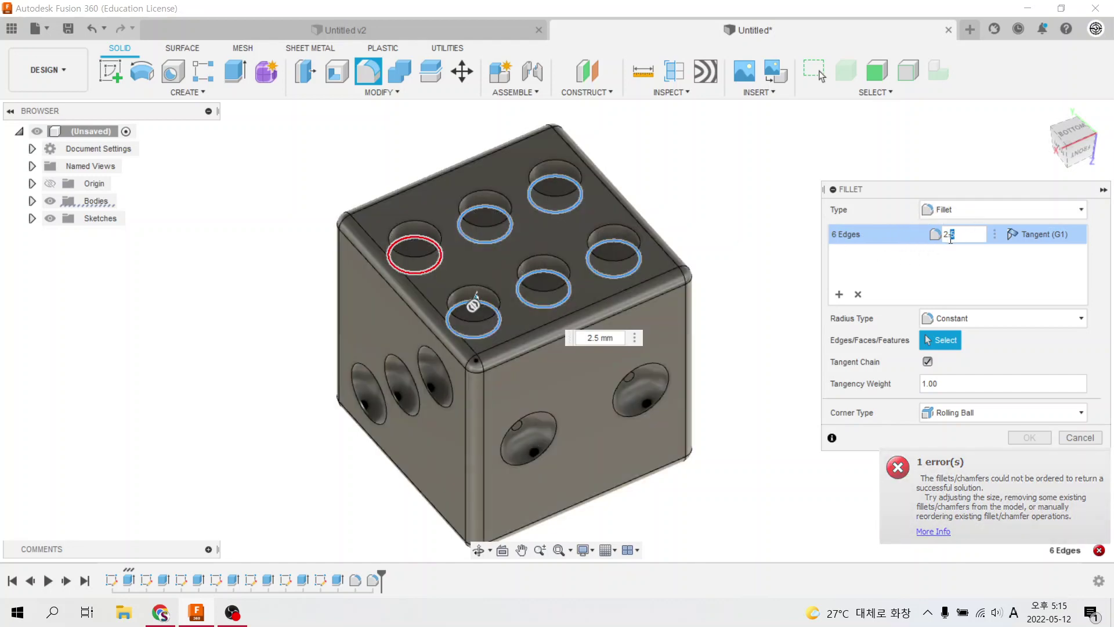
key("BackSpace")
key("BackSpace")
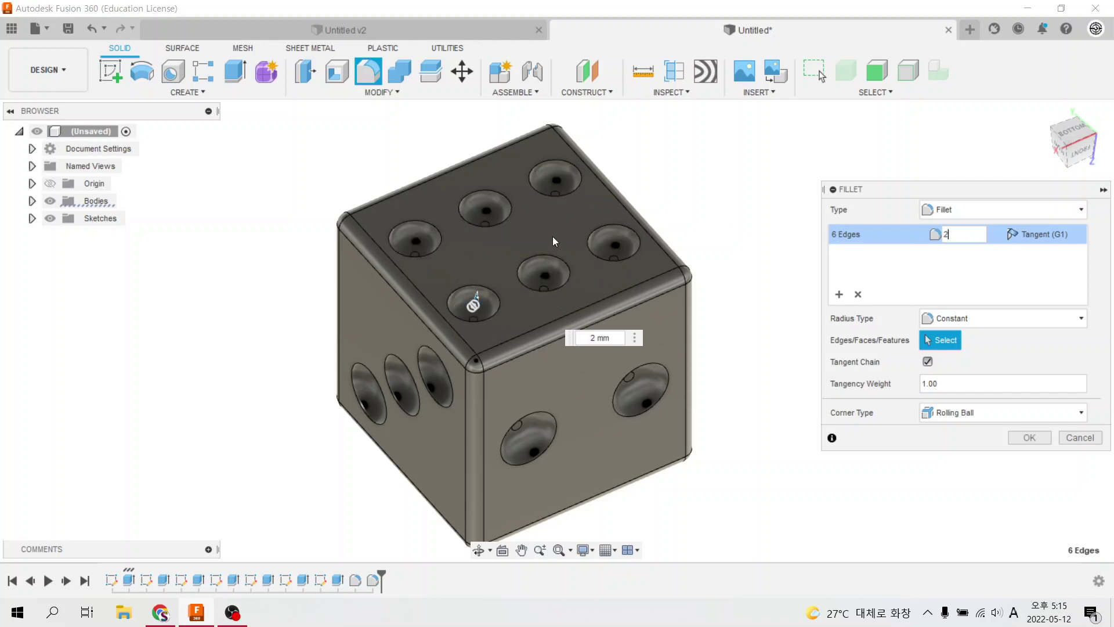
left_click(1026, 439)
mouse_move(925, 380)
middle_mouse_down("shift")
mouse_move(753, 345)
mouse_move(743, 444)
middle_mouse_up("shift")
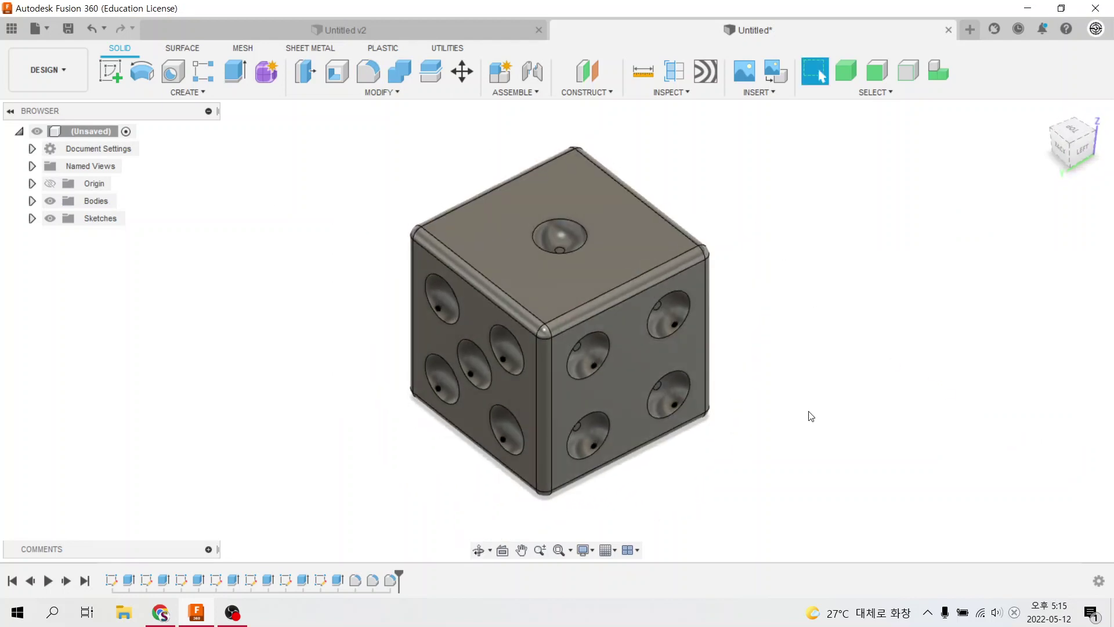
- Return the finished die to the ViewCube home view
left_click(1044, 111)
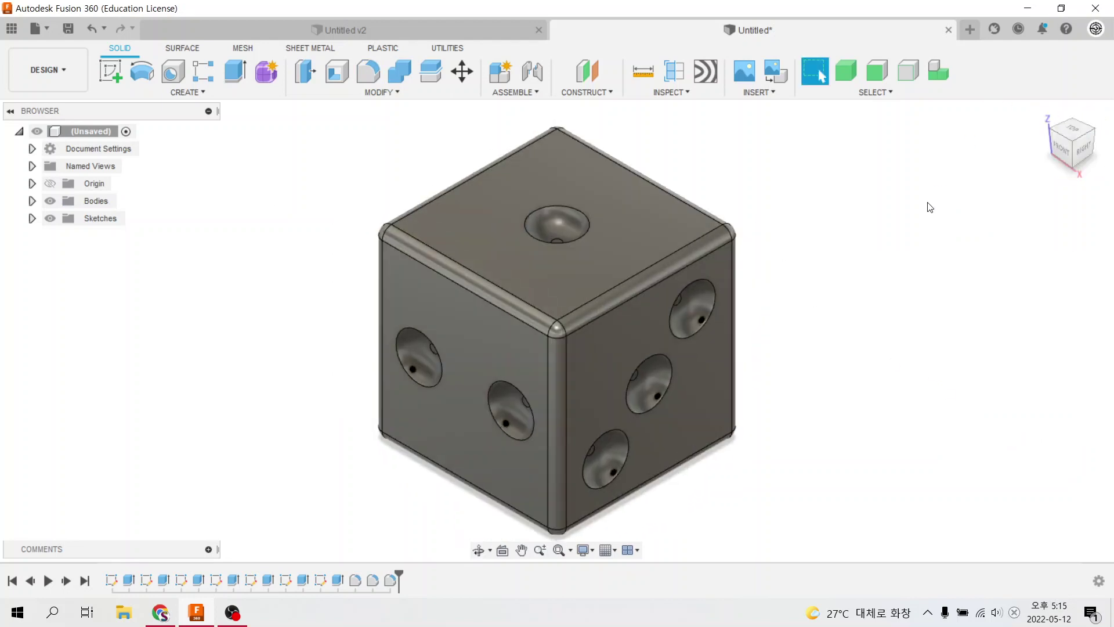